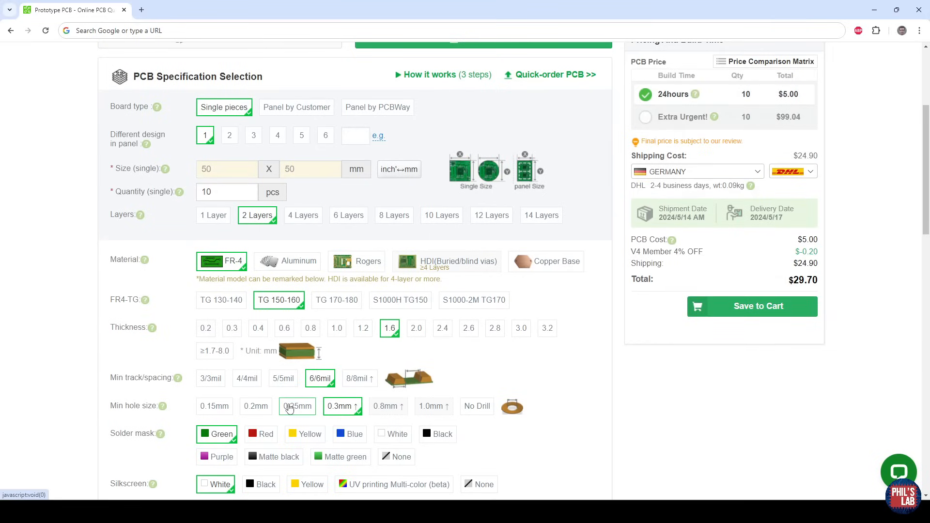
# Set the minimum hole size to 0.2 mm in the PCB quote and look over the solder mask options.
pyautogui.click(263, 411)
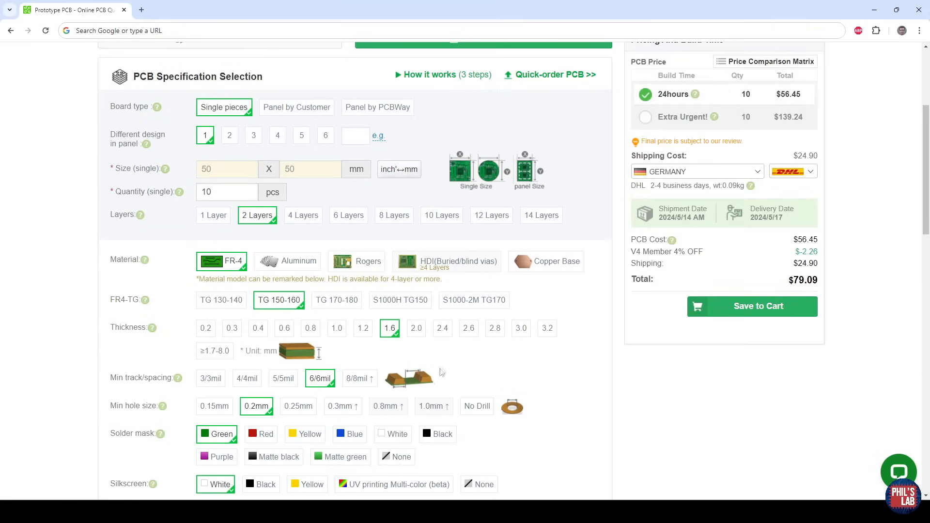
pyautogui.scroll(-1, 342, 410)
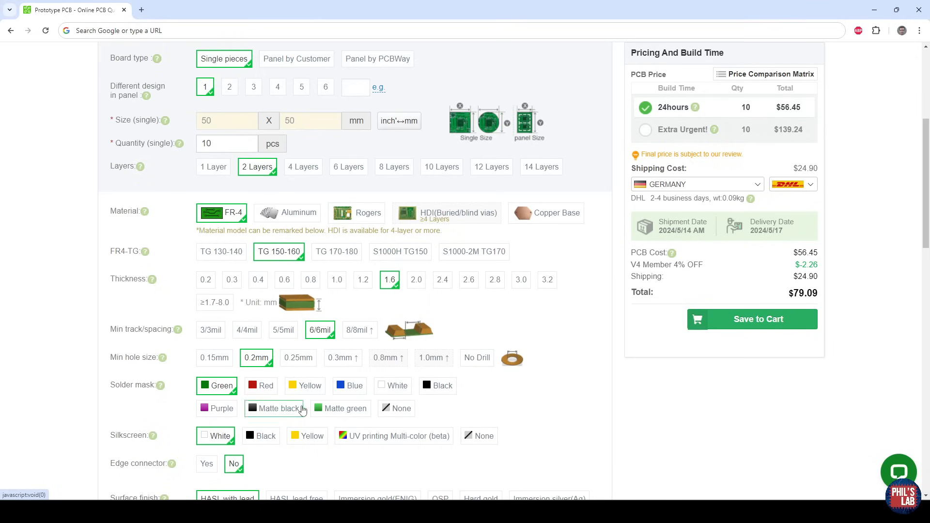
pyautogui.click(302, 410)
pyautogui.scroll(-2, 299, 411)
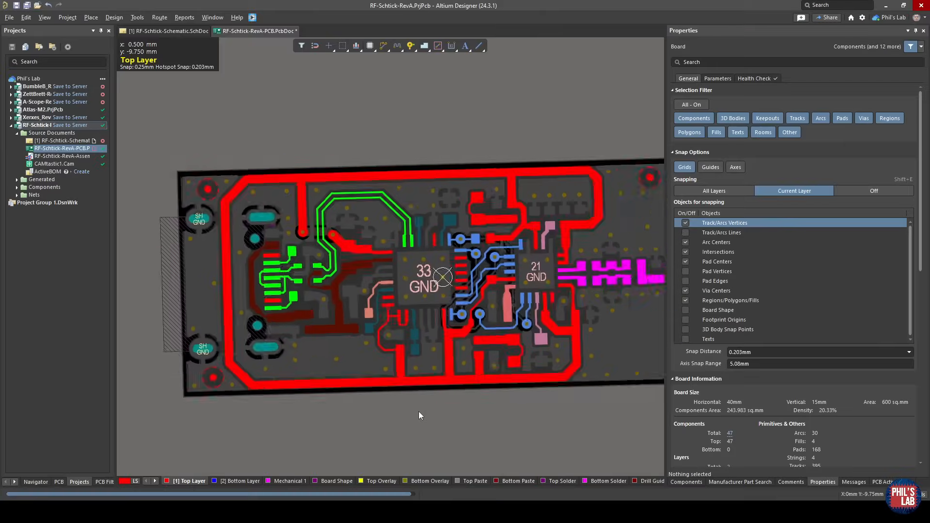
# Switch to Altium Designer and inspect the width of the vertical USB.VBUS_DET track beside the VPP pad.
pyautogui.keyDown('ctrl'); pyautogui.scroll(4, 425, 307); pyautogui.keyUp('ctrl')
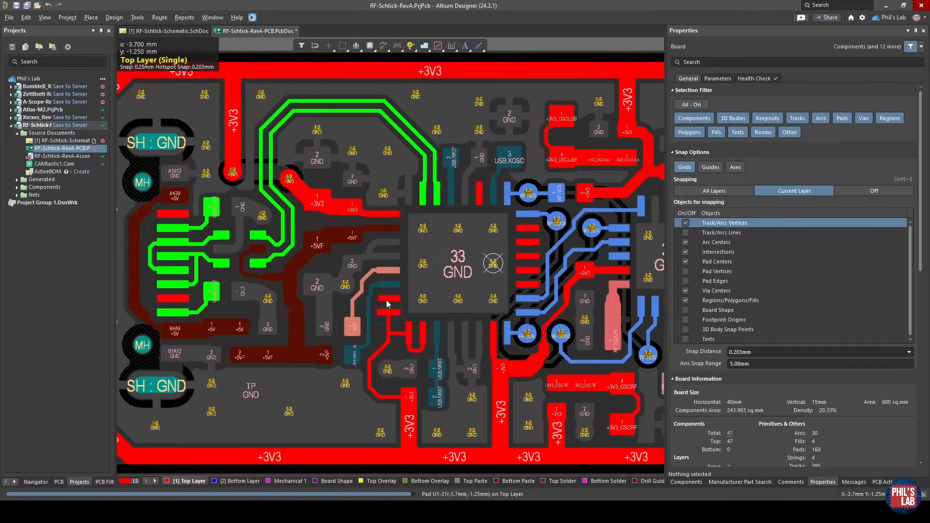
pyautogui.keyDown('ctrl'); pyautogui.scroll(4, 385, 333); pyautogui.keyUp('ctrl')
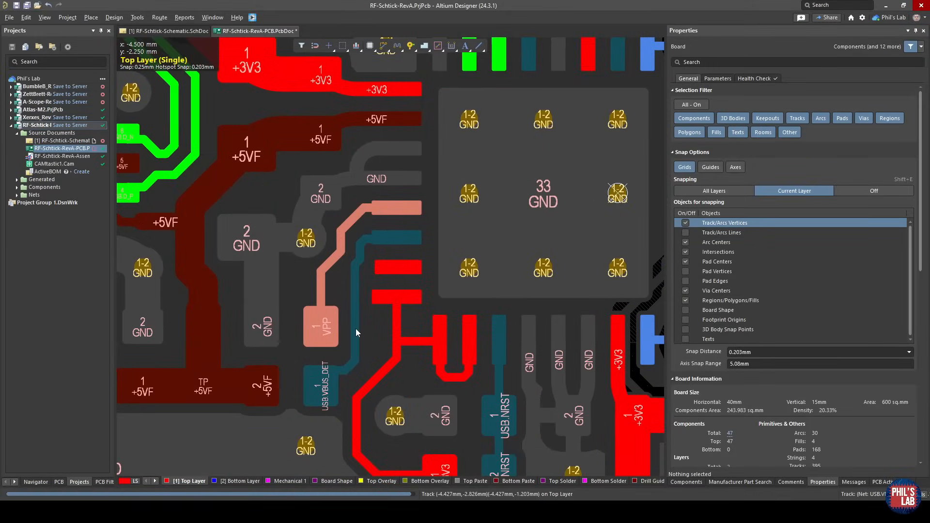
pyautogui.click(356, 329)
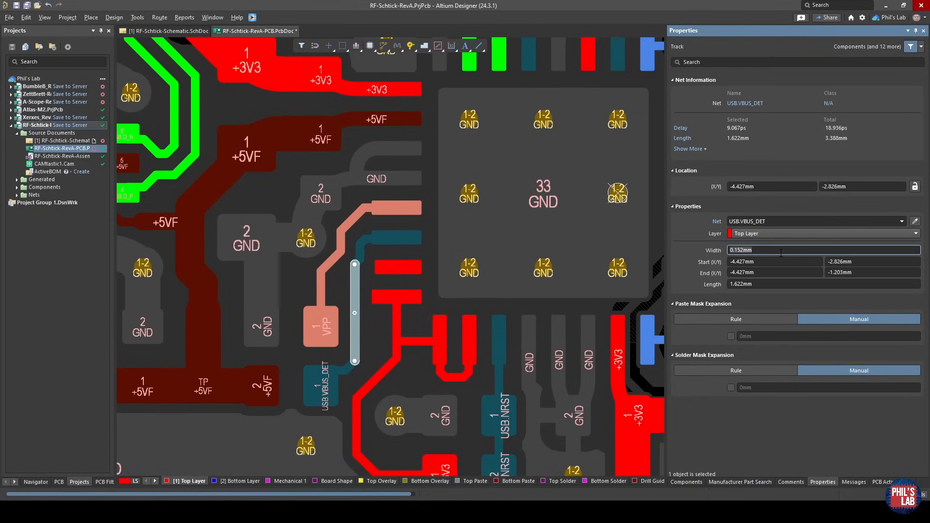
# Try a track-to-track clearance of 0.127 mm in the Clearance design rule, then discard the edit.
pyautogui.click(114, 17)
pyautogui.click(137, 52)
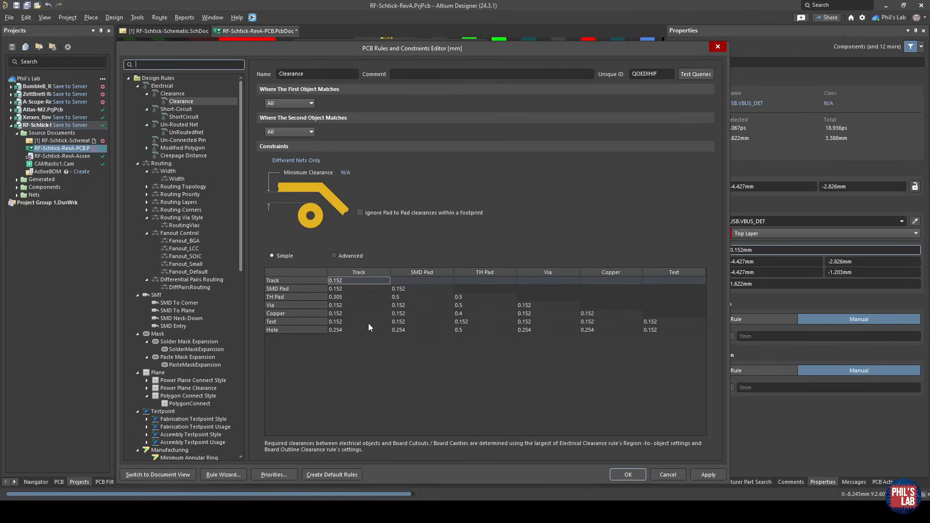
pyautogui.click(347, 281)
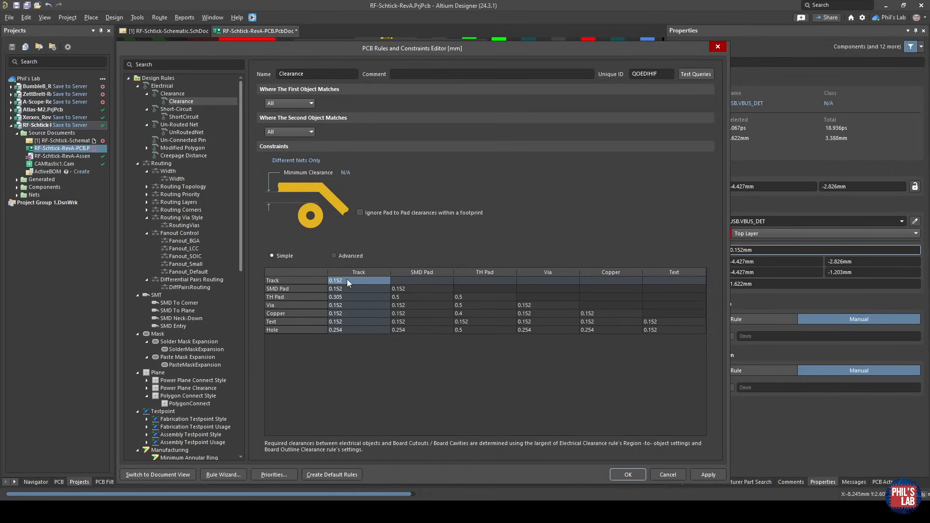
pyautogui.write('.127')
pyautogui.click(671, 474)
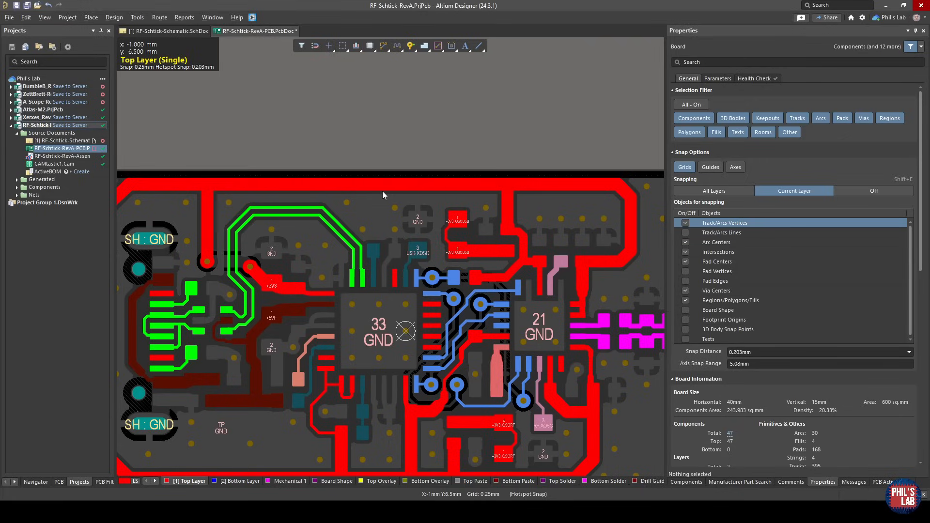
# Inspect the diameter and hole size of the RF.GDO0 via and the width of the diagonal RF.MOSI track.
pyautogui.click(458, 295)
pyautogui.keyDown('ctrl'); pyautogui.scroll(5, 458, 295); pyautogui.keyUp('ctrl')
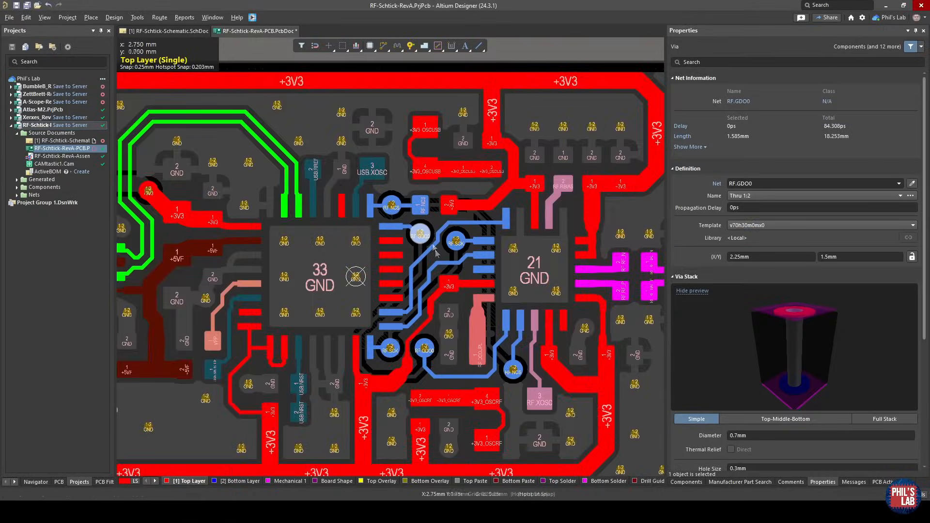
pyautogui.keyDown('ctrl'); pyautogui.scroll(2, 428, 227); pyautogui.keyUp('ctrl')
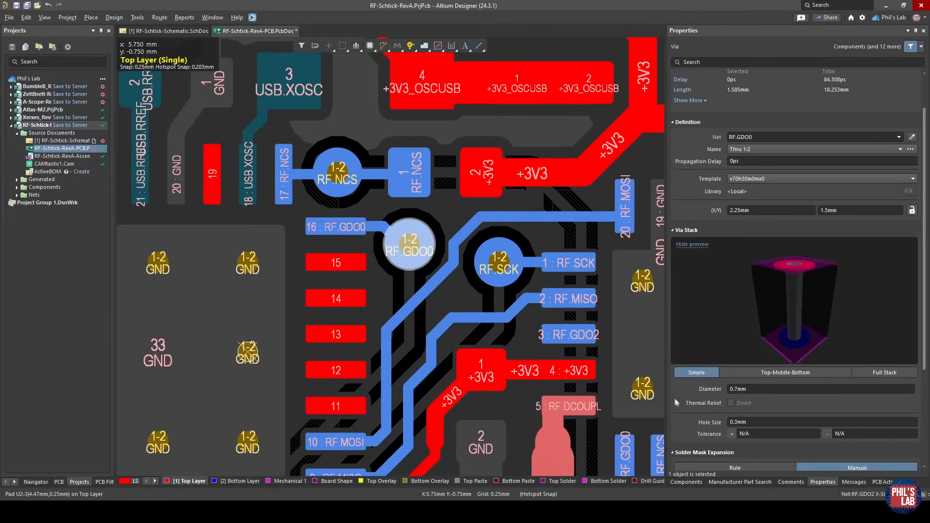
pyautogui.keyDown('ctrl'); pyautogui.scroll(-4, 505, 274); pyautogui.keyUp('ctrl')
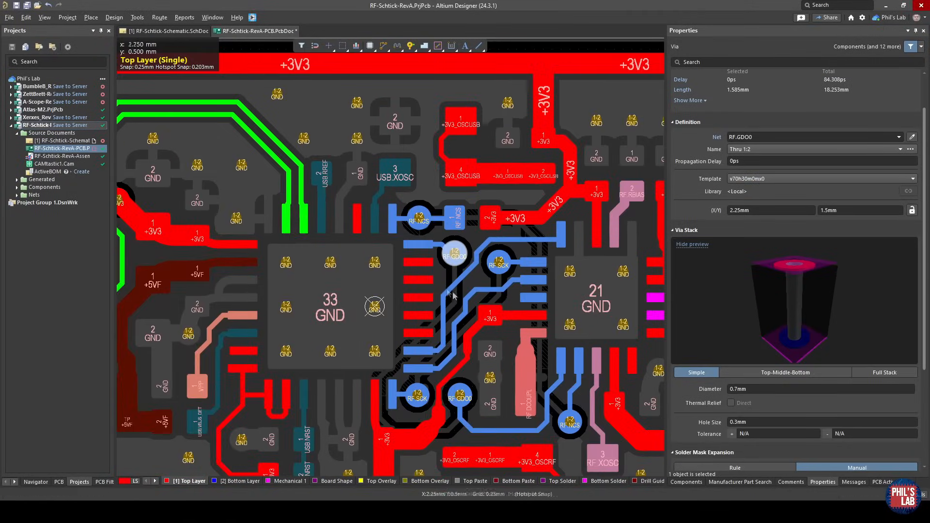
pyautogui.keyDown('ctrl'); pyautogui.scroll(3, 460, 280); pyautogui.keyUp('ctrl')
pyautogui.click(460, 281)
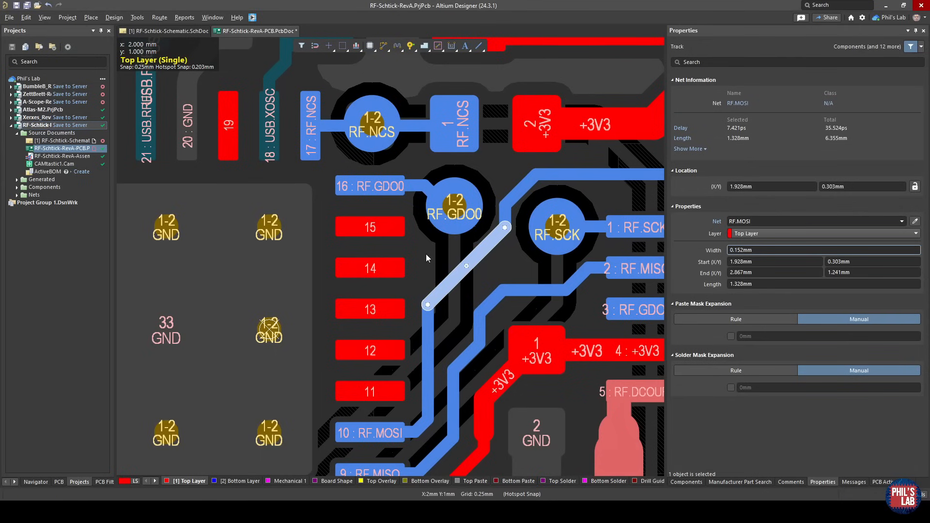
pyautogui.keyDown('ctrl'); pyautogui.scroll(-5, 426, 254); pyautogui.keyUp('ctrl')
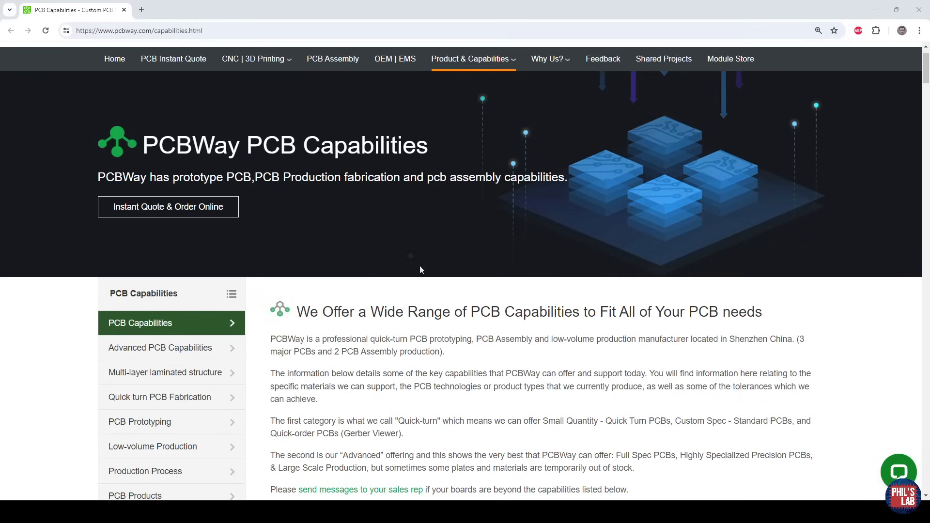
# Switch to PCBWay's PCB Capabilities page and look over the Quick-turn PCB and Advanced PCB sections.
pyautogui.scroll(-6, 499, 334)
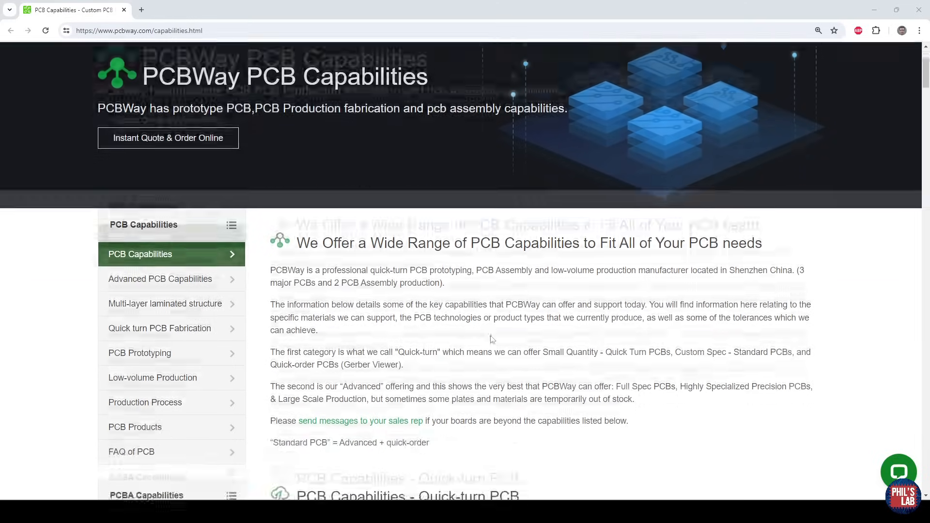
pyautogui.moveTo(532, 276); pyautogui.dragTo(298, 285)
pyautogui.scroll(-15, 447, 285)
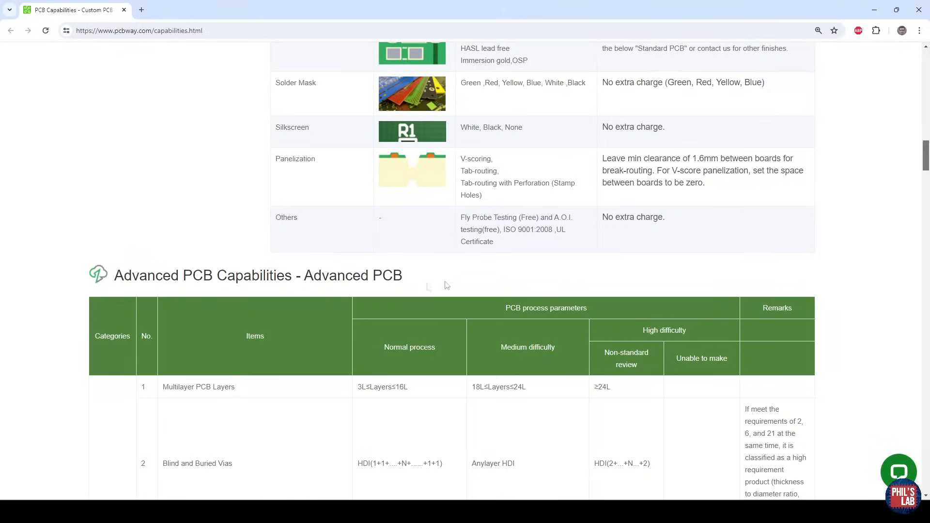
pyautogui.moveTo(446, 285); pyautogui.dragTo(124, 284)
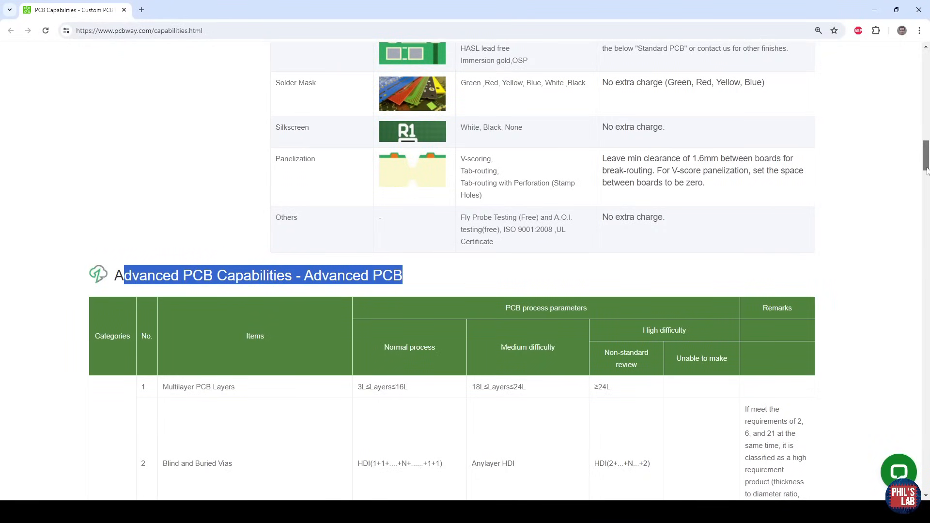
pyautogui.moveTo(927, 170); pyautogui.dragTo(926, 112)
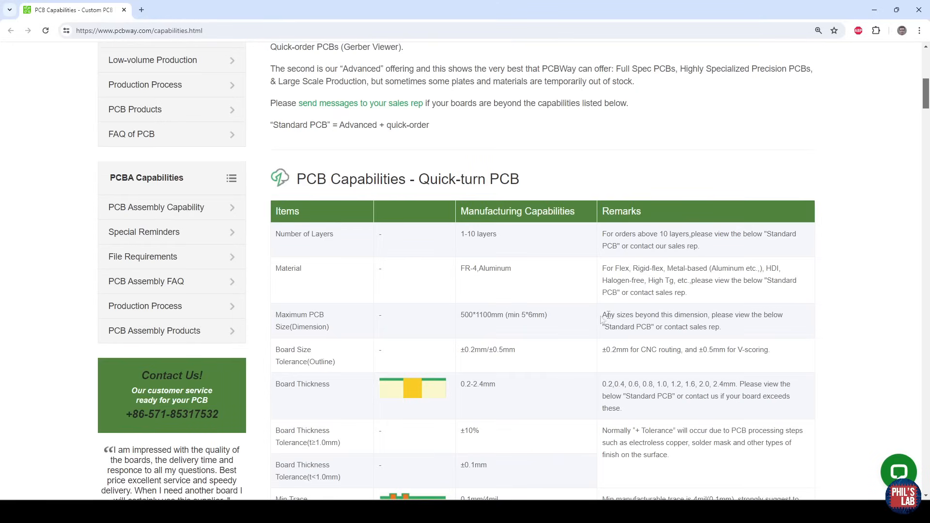
# Read the minimum trace capability and its cost-saving remark in the Quick-turn PCB table, continuing to the rows below.
pyautogui.scroll(-4, 349, 322)
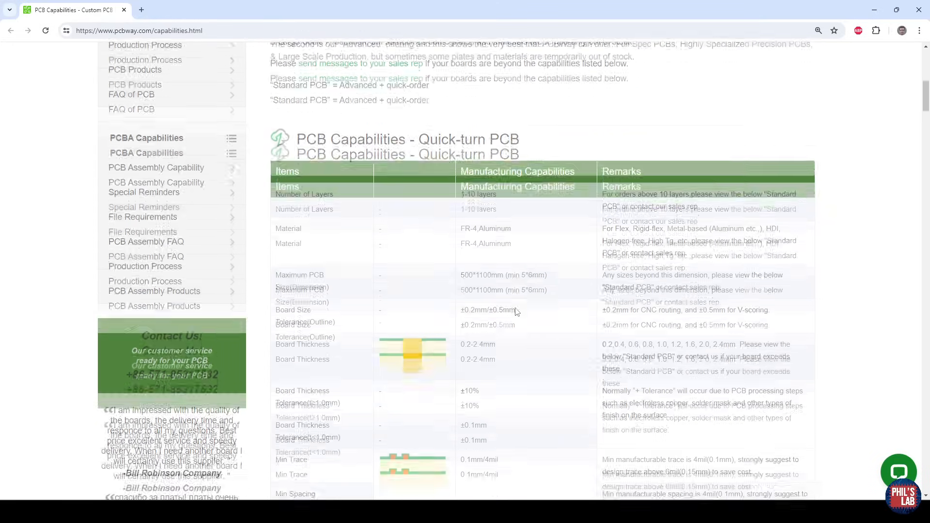
pyautogui.moveTo(504, 313); pyautogui.dragTo(460, 316)
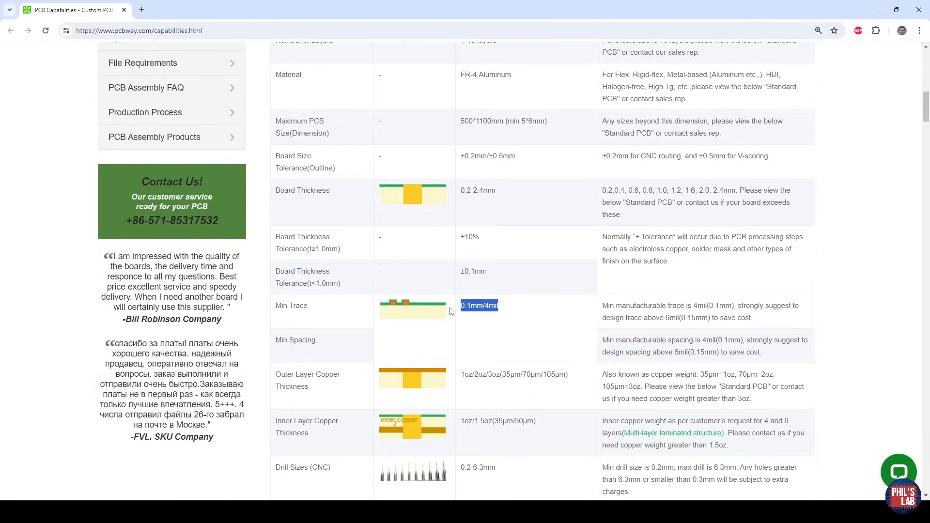
pyautogui.moveTo(603, 305); pyautogui.dragTo(768, 324)
pyautogui.moveTo(624, 319); pyautogui.dragTo(709, 320)
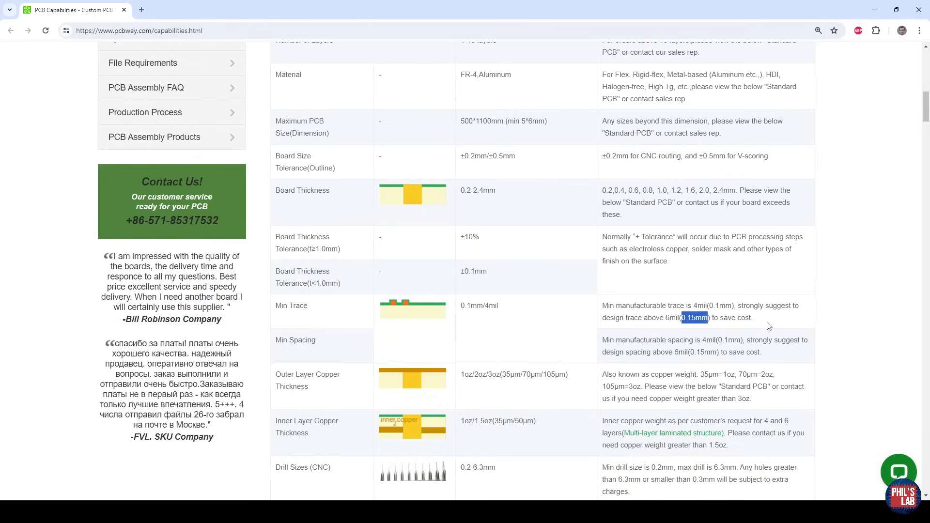
pyautogui.scroll(-2, 651, 335)
pyautogui.moveTo(684, 401)
pyautogui.mouseDown()
pyautogui.moveTo(718, 388)
pyautogui.moveTo(661, 383)
pyautogui.moveTo(678, 382)
pyautogui.mouseUp()
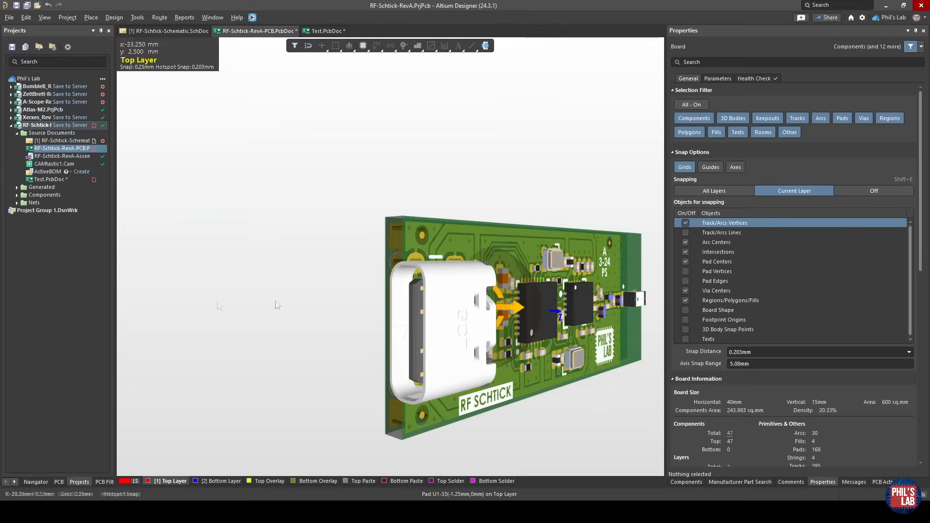
# Switch to Altium Designer and examine the RF Schtick board's thickness and vias from the side in 3D.
pyautogui.keyDown('shift'); pyautogui.moveTo(397, 286); pyautogui.dragTo(297, 186, button='right'); pyautogui.keyUp('shift')
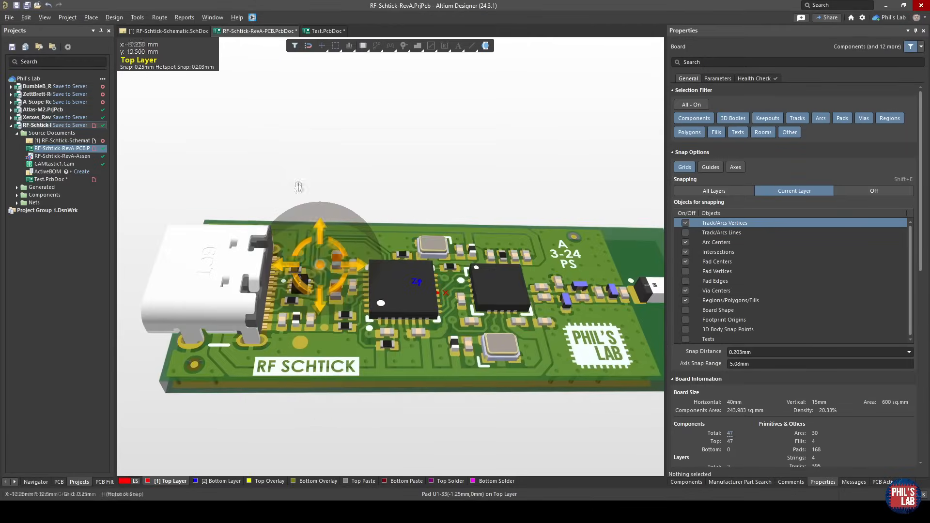
pyautogui.keyDown('ctrl'); pyautogui.scroll(3, 320, 284); pyautogui.keyUp('ctrl')
pyautogui.keyDown('shift'); pyautogui.moveTo(322, 285); pyautogui.dragTo(332, 121, button='right'); pyautogui.keyUp('shift')
pyautogui.keyDown('shift'); pyautogui.moveTo(412, 270); pyautogui.dragTo(435, 364, button='right'); pyautogui.keyUp('shift')
pyautogui.keyDown('shift'); pyautogui.moveTo(374, 302); pyautogui.dragTo(376, 257, button='right'); pyautogui.keyUp('shift')
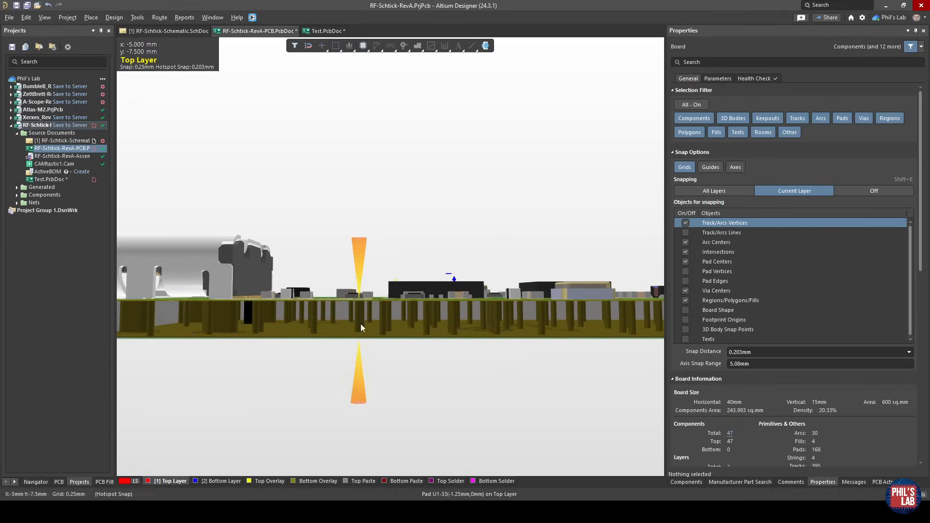
pyautogui.hotkey('ctrl', 'f')
pyautogui.hotkey('ctrl', 'f')
pyautogui.keyDown('shift'); pyautogui.moveTo(382, 289); pyautogui.dragTo(375, 376, button='right'); pyautogui.keyUp('shift')
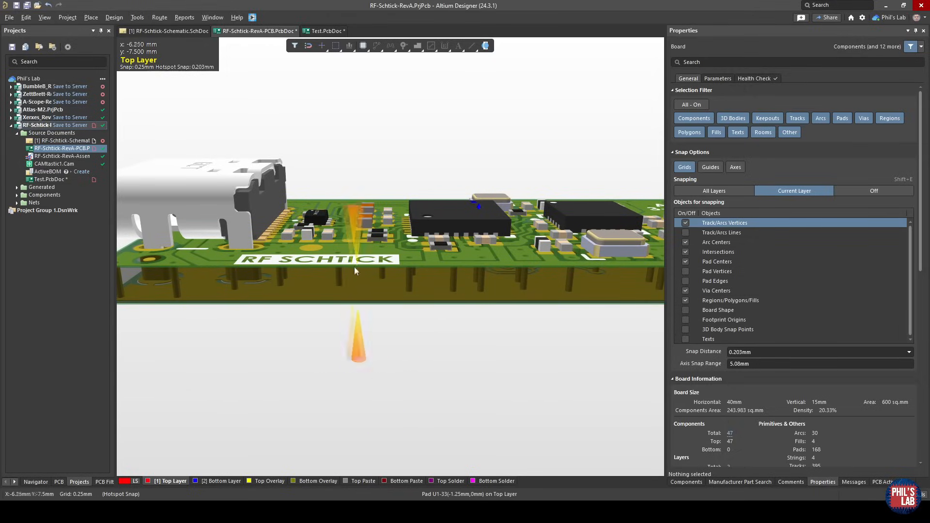
pyautogui.keyDown('shift'); pyautogui.moveTo(353, 271); pyautogui.dragTo(376, 264, button='right'); pyautogui.keyUp('shift')
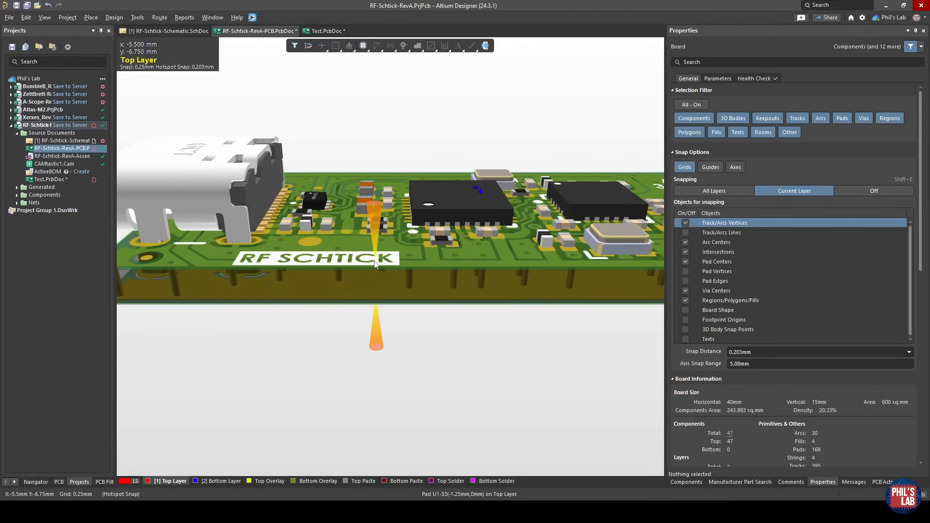
pyautogui.moveTo(380, 259); pyautogui.dragTo(356, 310, button='right')
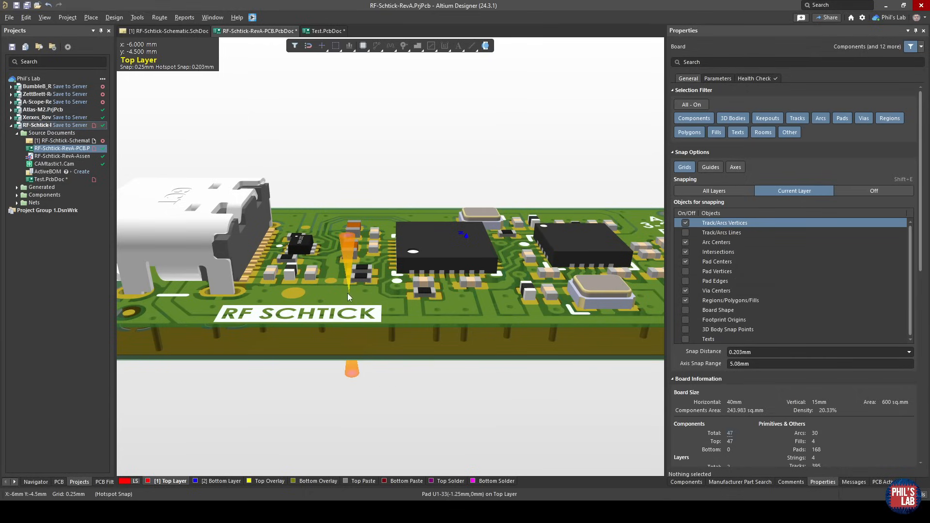
pyautogui.moveTo(426, 305); pyautogui.dragTo(405, 321, button='right')
pyautogui.keyDown('ctrl'); pyautogui.scroll(-2, 386, 294); pyautogui.keyUp('ctrl')
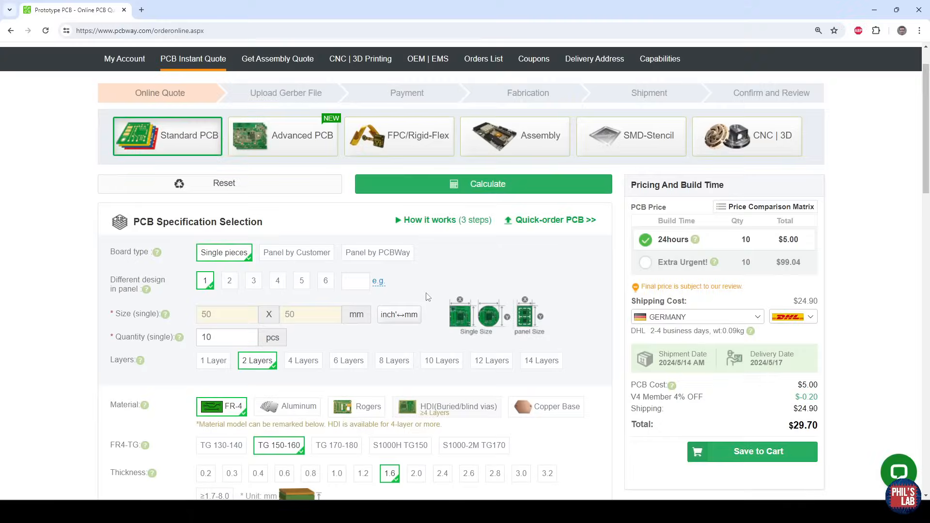
# Switch to the PCBWay quote and compare board thicknesses of 1.2, 0.8 and 0.4 mm, settling on 0.8 mm.
pyautogui.scroll(-3, 426, 298)
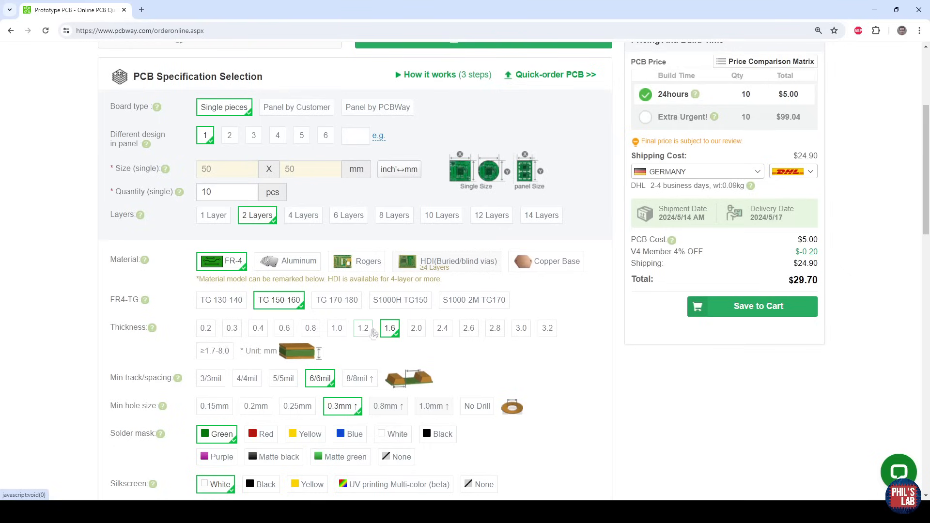
pyautogui.click(364, 331)
pyautogui.click(311, 329)
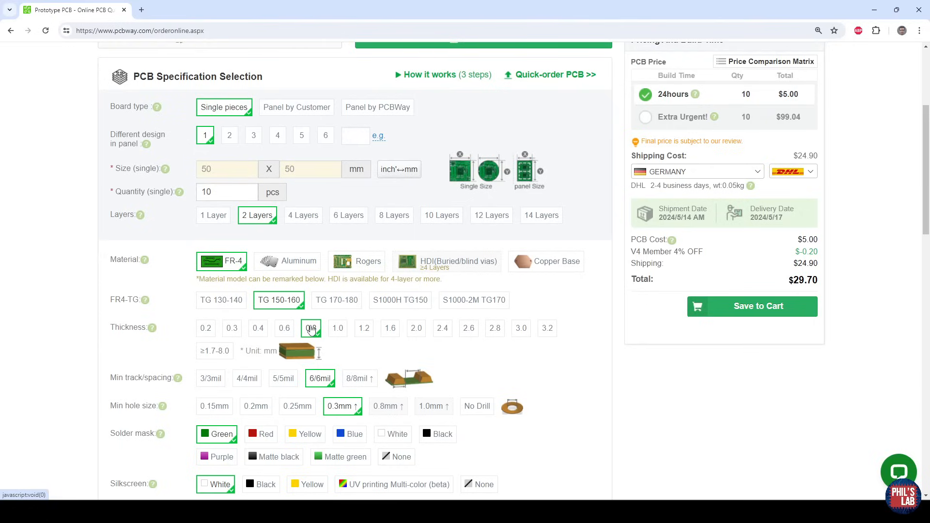
pyautogui.click(258, 329)
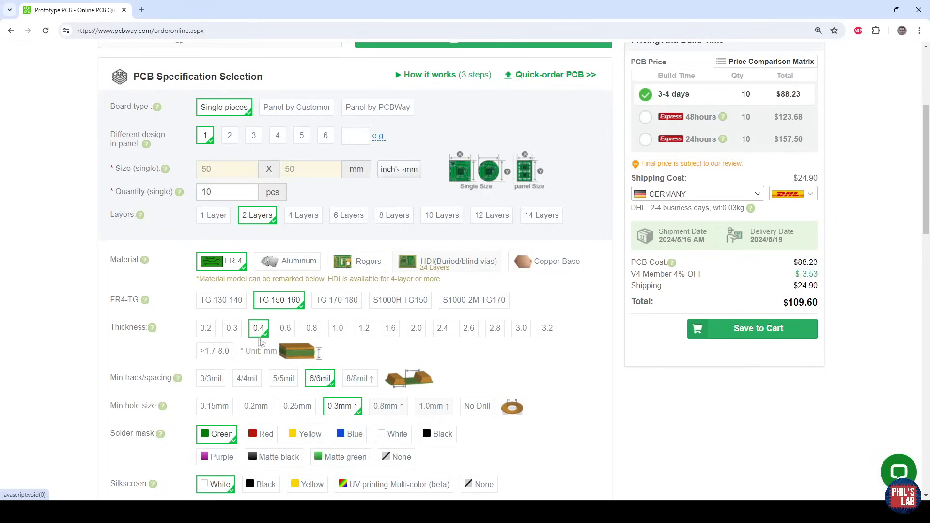
pyautogui.click(309, 331)
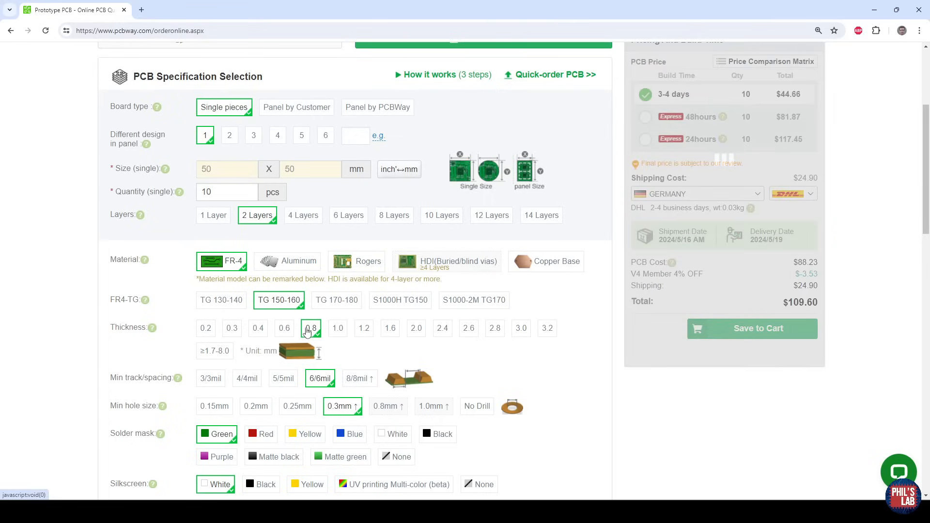
pyautogui.moveTo(160, 437)
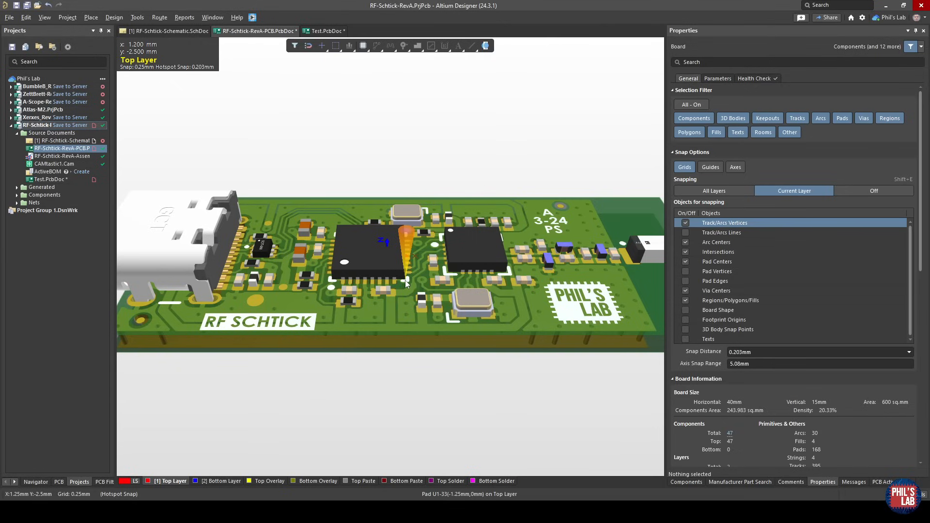
# Switch to Altium Designer and flip the board in the 3D view to examine its underside.
pyautogui.moveTo(377, 233); pyautogui.dragTo(384, 277, button='right')
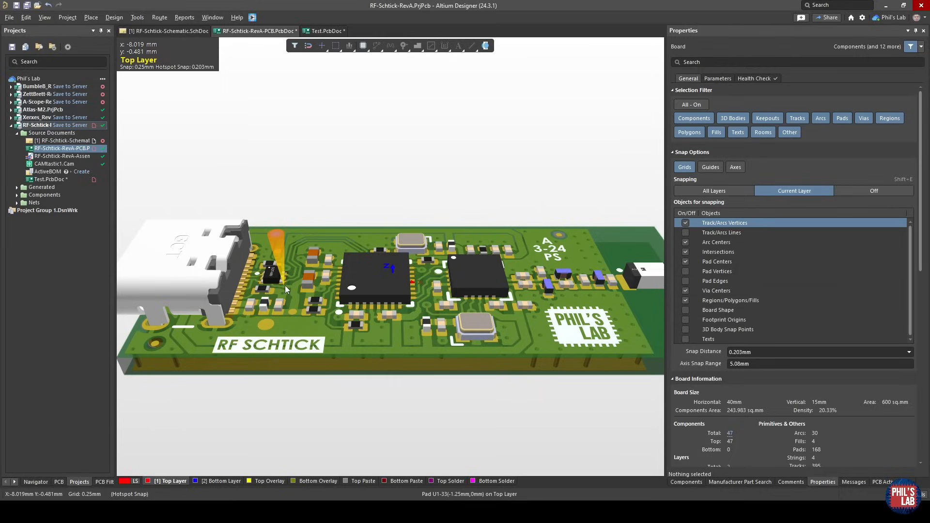
pyautogui.press('v')
pyautogui.press('b')
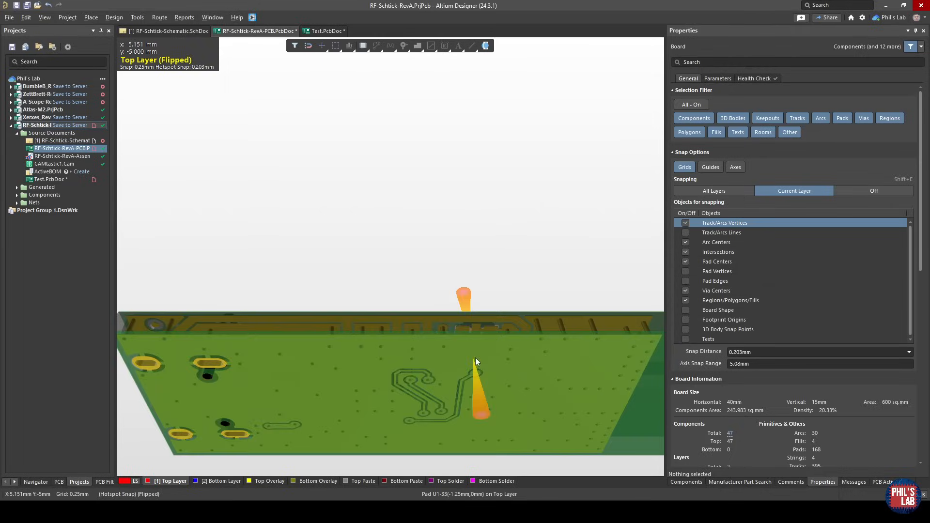
# Switch to the Test.PcbDoc layout and inspect components U1 and U2 by selecting each in turn.
pyautogui.scroll(-1, 475, 358)
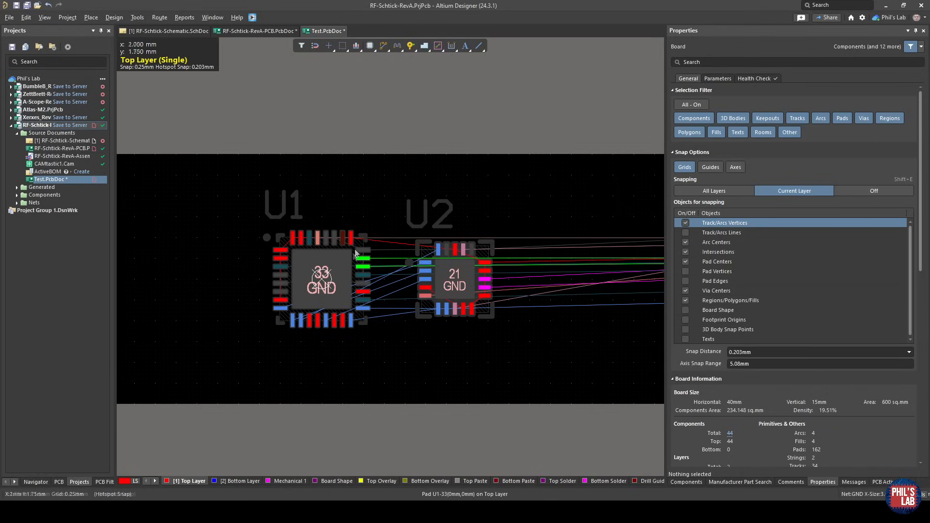
pyautogui.click(369, 262)
pyautogui.click(422, 250)
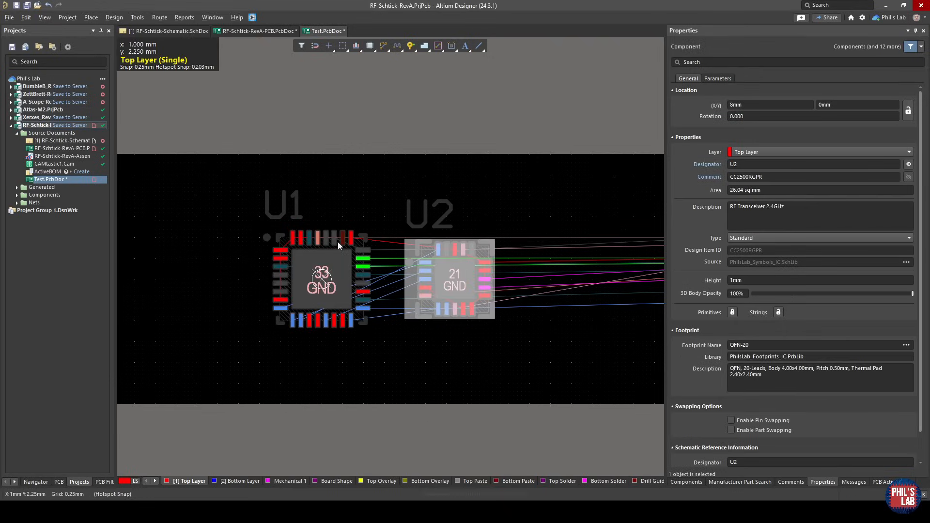
pyautogui.click(364, 243)
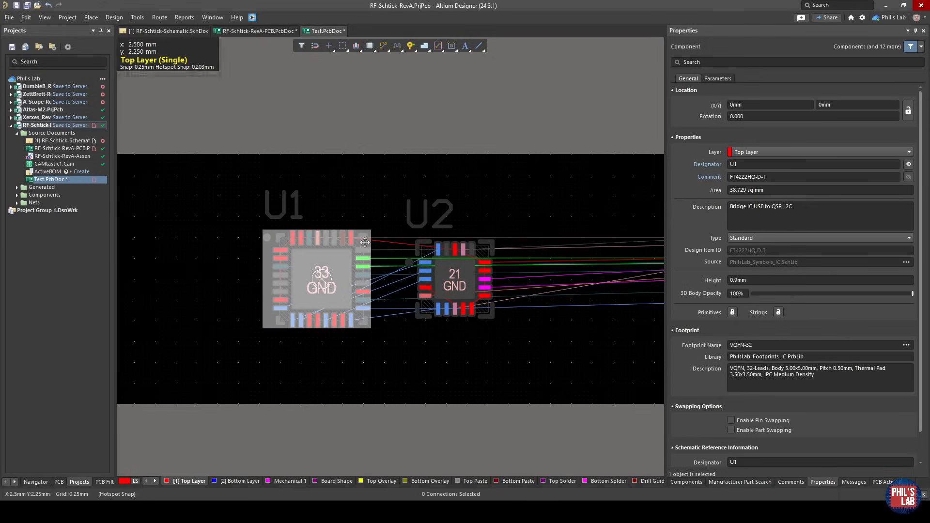
pyautogui.click(425, 249)
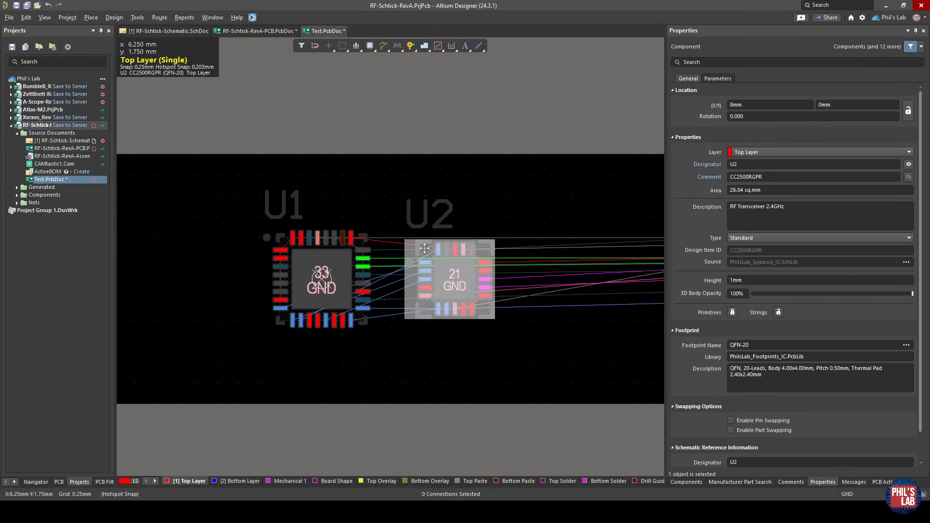
pyautogui.keyDown('ctrl'); pyautogui.scroll(3, 393, 307); pyautogui.keyUp('ctrl')
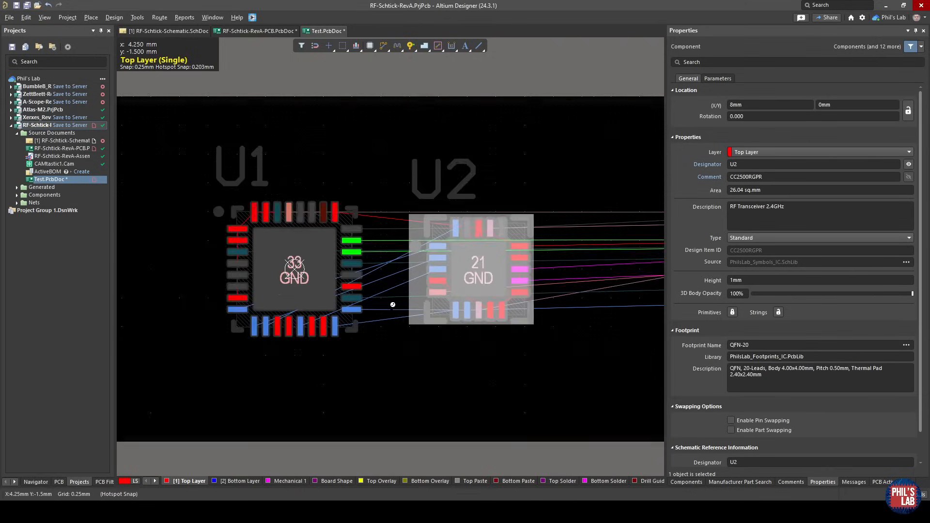
pyautogui.click(391, 306)
# Inspect the RF.SCK, RF.MISO and RF.MOSI pads on U1 and the matching RF pads on U2.
pyautogui.moveTo(272, 267); pyautogui.dragTo(299, 273)
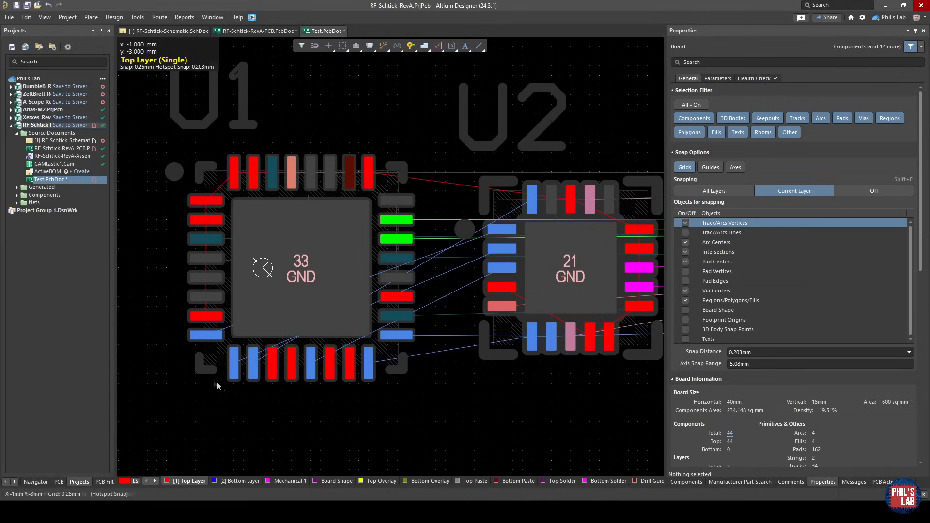
pyautogui.keyDown('ctrl'); pyautogui.scroll(4, 217, 386); pyautogui.keyUp('ctrl')
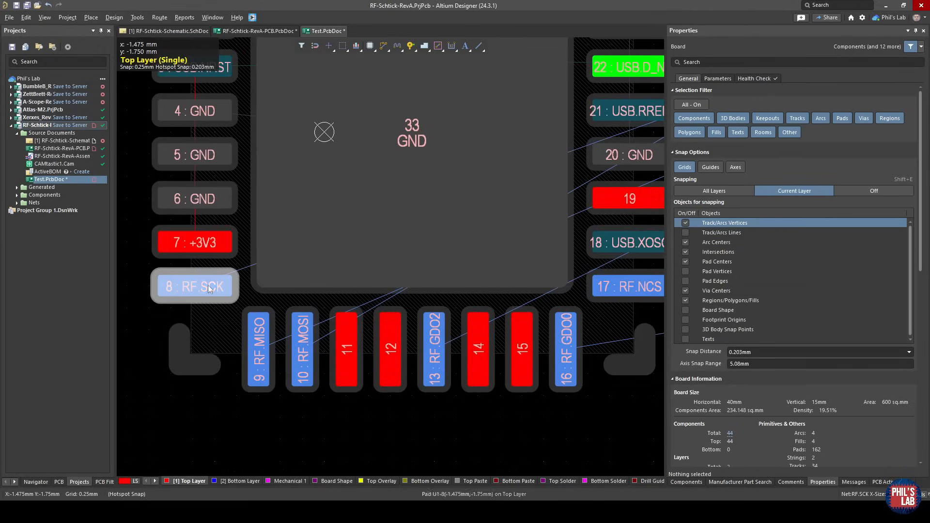
pyautogui.click(208, 285)
pyautogui.click(259, 335)
pyautogui.click(298, 341)
pyautogui.moveTo(630, 218); pyautogui.dragTo(335, 294, button='right')
pyautogui.keyDown('ctrl'); pyautogui.scroll(-1, 334, 293); pyautogui.keyUp('ctrl')
pyautogui.click(508, 233)
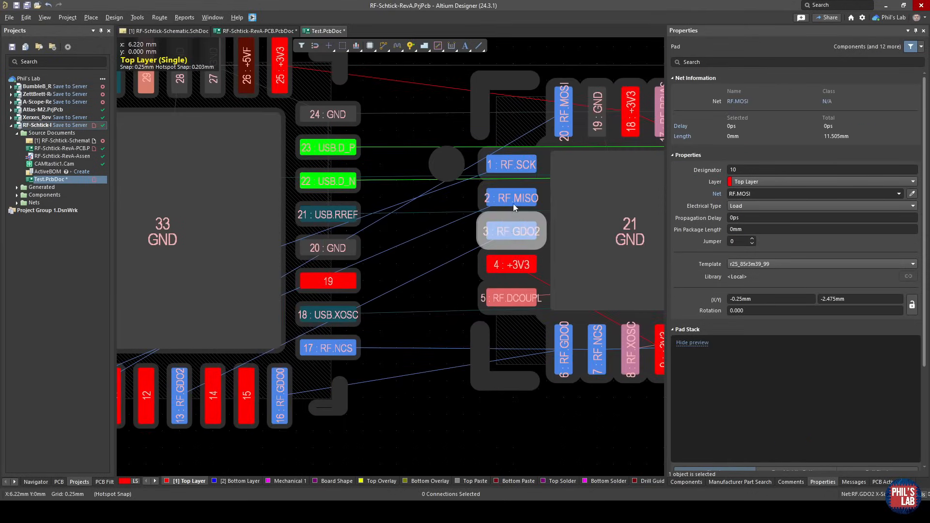
pyautogui.click(515, 206)
# Inspect U1's +3V3 pad 32 and the connection lines between U1 and U2.
pyautogui.keyDown('ctrl'); pyautogui.scroll(-1, 500, 178); pyautogui.keyUp('ctrl')
pyautogui.moveTo(359, 146); pyautogui.dragTo(408, 182, button='right')
pyautogui.click(207, 143)
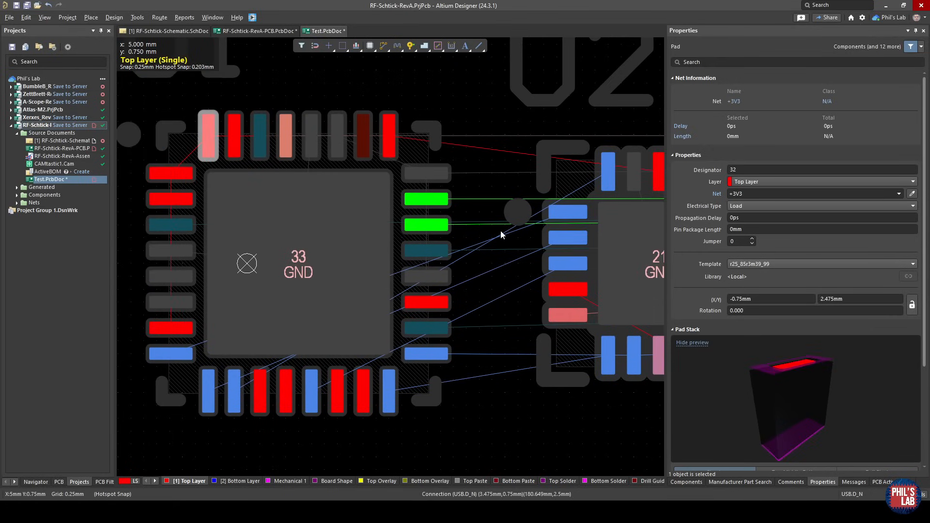
pyautogui.click(516, 282)
pyautogui.moveTo(521, 298); pyautogui.dragTo(473, 285, button='right')
pyautogui.keyDown('ctrl'); pyautogui.scroll(-1, 473, 285); pyautogui.keyUp('ctrl')
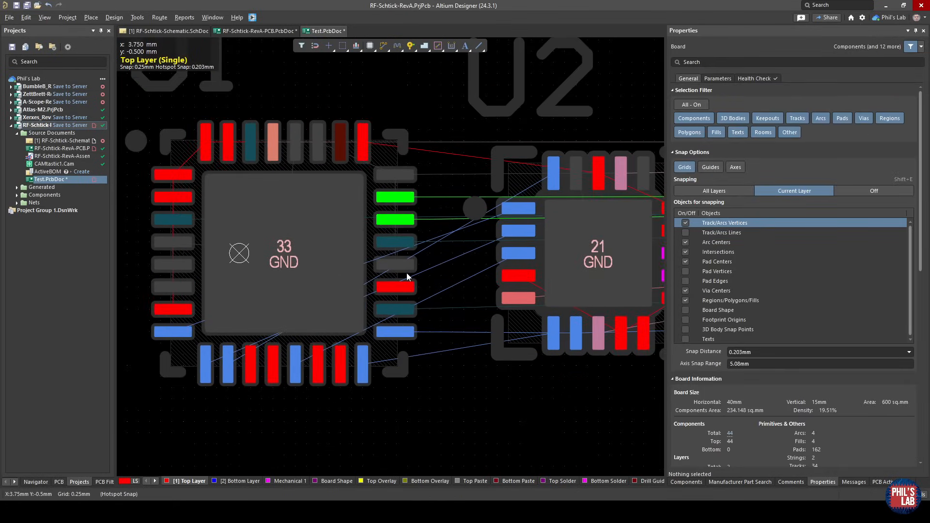
# Route a 0.152 mm top-layer RF.MOSI trace from U1 pad 10 around to U2 pad 20, and delete it again.
pyautogui.moveTo(228, 380); pyautogui.dragTo(219, 337, button='right')
pyautogui.hotkey('ctrl', 'w')
pyautogui.click(220, 336)
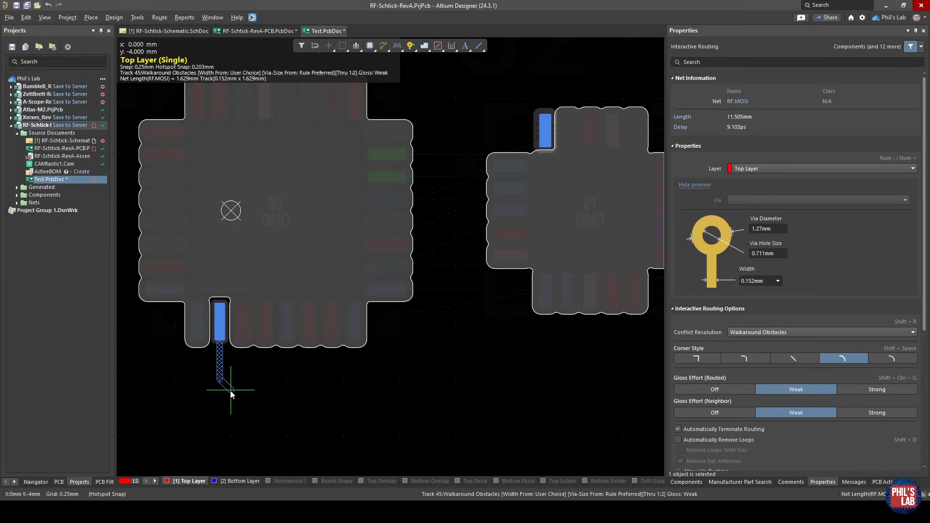
pyautogui.click(440, 388)
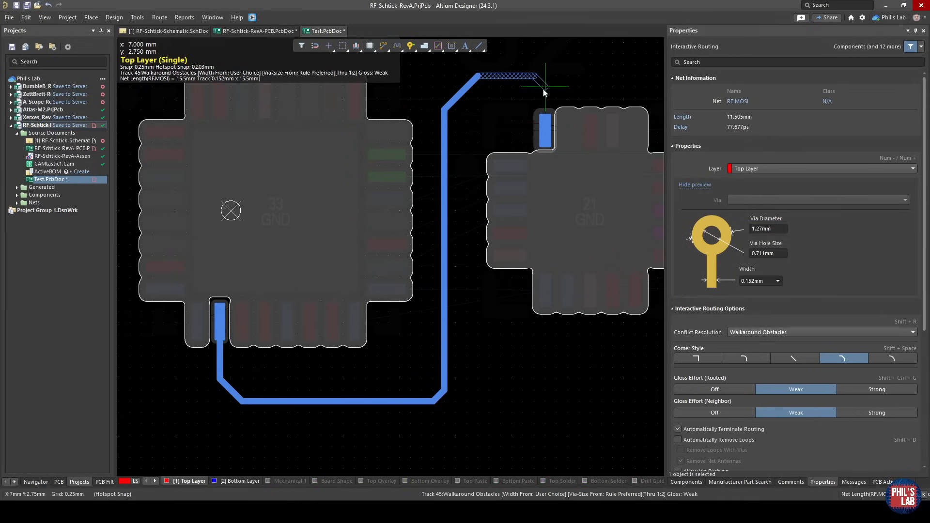
pyautogui.click(545, 134)
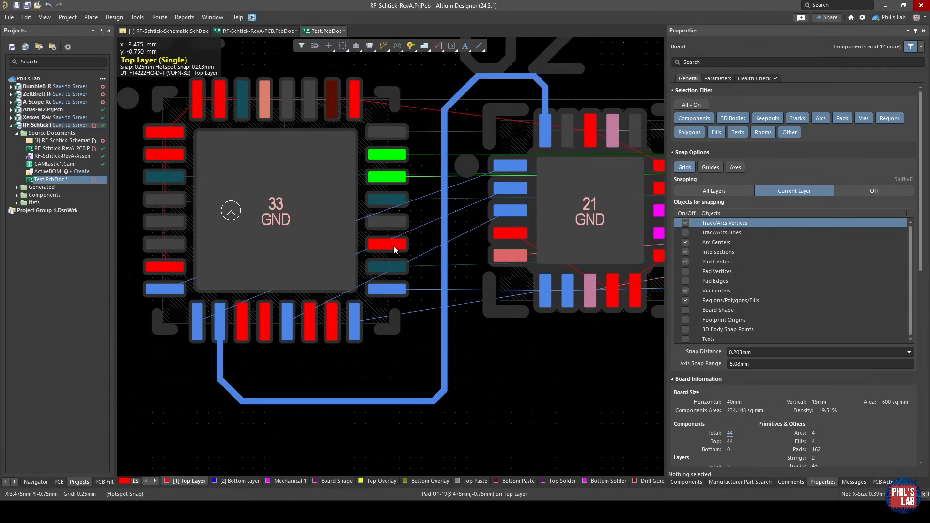
pyautogui.moveTo(478, 433); pyautogui.dragTo(408, 396)
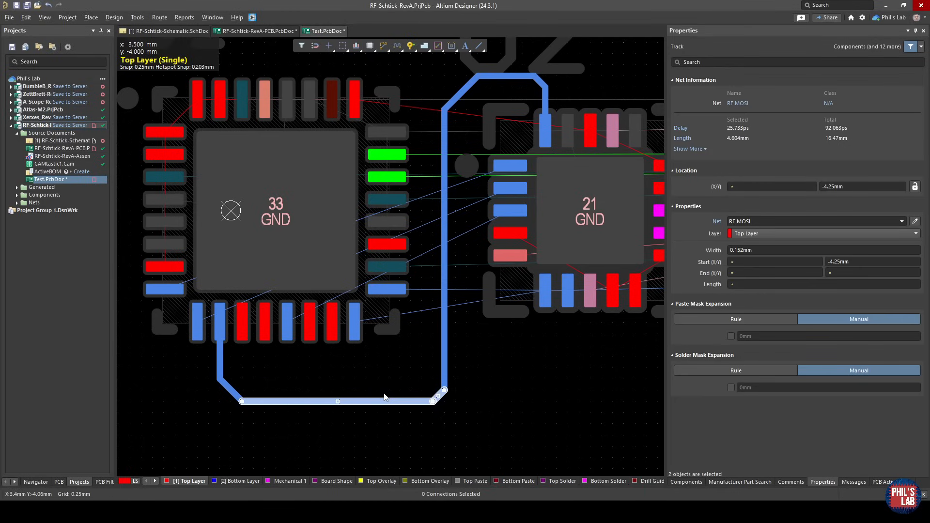
pyautogui.press('Delete')
# Rotate U1 by 90 degrees so that its row of pads 9 to 16 faces U2.
pyautogui.moveTo(276, 214); pyautogui.dragTo(276, 214)
pyautogui.press('space')
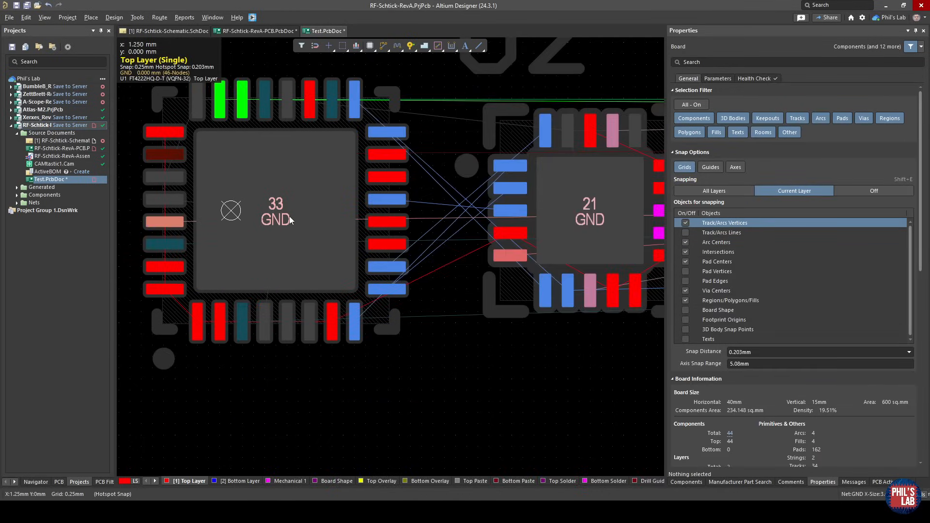
pyautogui.moveTo(467, 215); pyautogui.dragTo(424, 228, button='right')
pyautogui.keyDown('ctrl'); pyautogui.scroll(3, 424, 227); pyautogui.keyUp('ctrl')
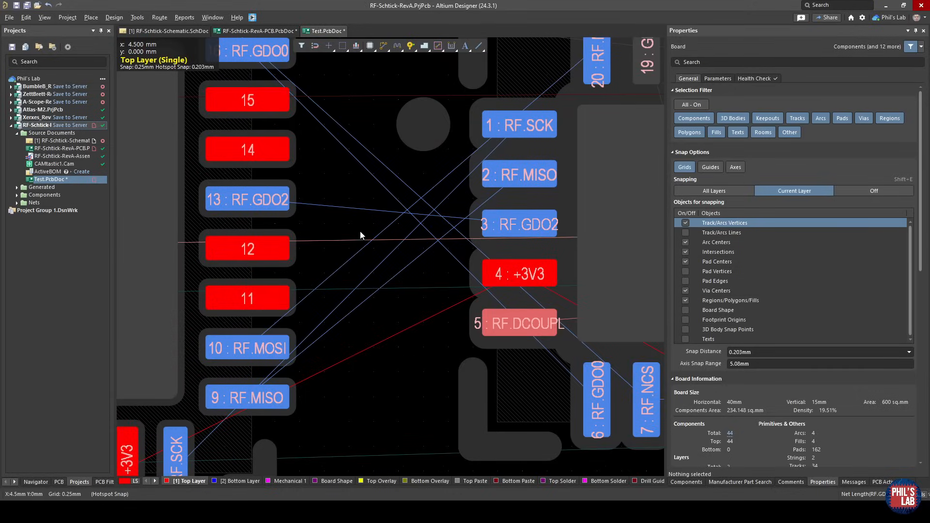
# Examine the connection lines from the rotated U1's RF pads to the matching pads on U2.
pyautogui.keyDown('ctrl'); pyautogui.scroll(-2, 349, 248); pyautogui.keyUp('ctrl')
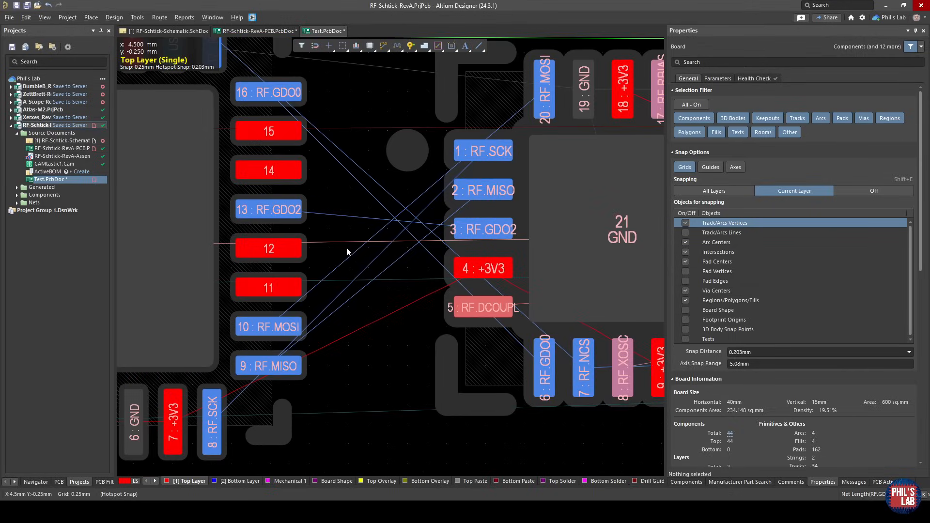
pyautogui.keyDown('ctrl'); pyautogui.scroll(-2, 349, 249); pyautogui.keyUp('ctrl')
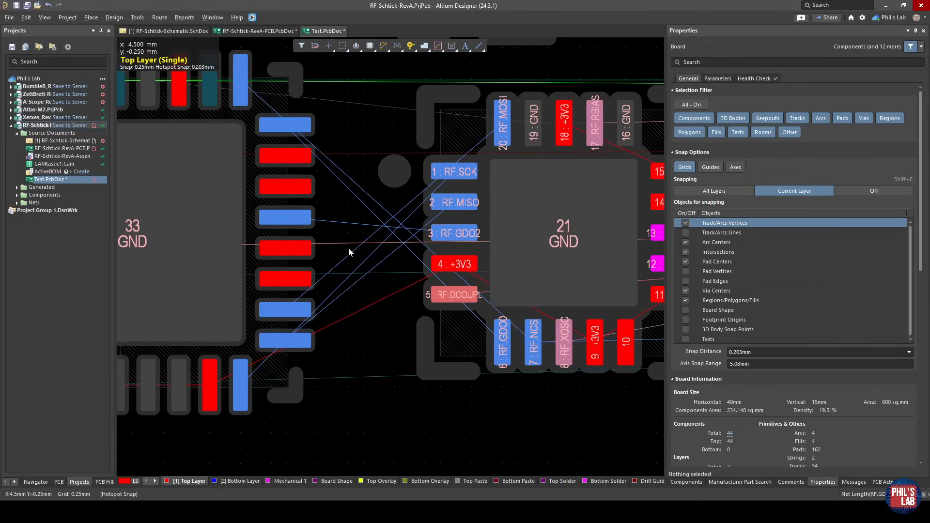
pyautogui.moveTo(348, 248); pyautogui.dragTo(478, 260, button='right')
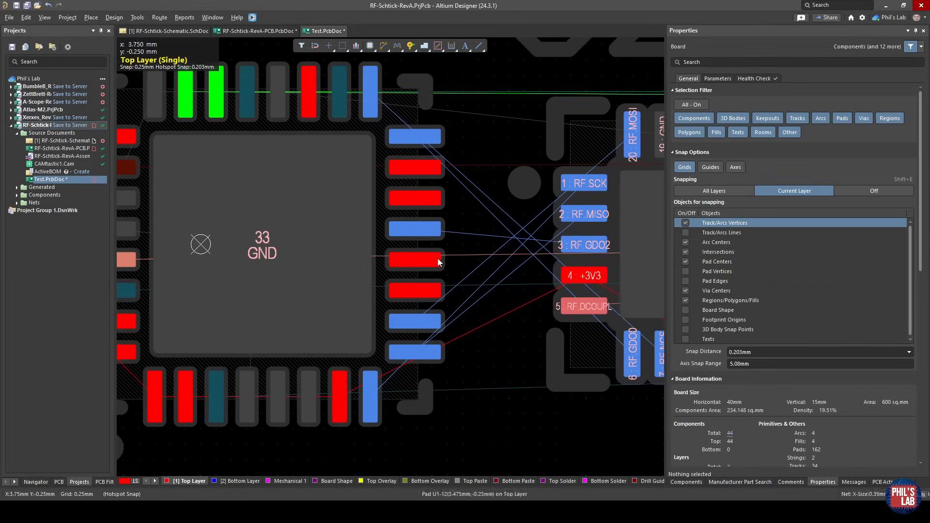
pyautogui.click(385, 229)
pyautogui.keyDown('ctrl'); pyautogui.scroll(2, 384, 228); pyautogui.keyUp('ctrl')
pyautogui.moveTo(323, 364); pyautogui.dragTo(387, 231, button='right')
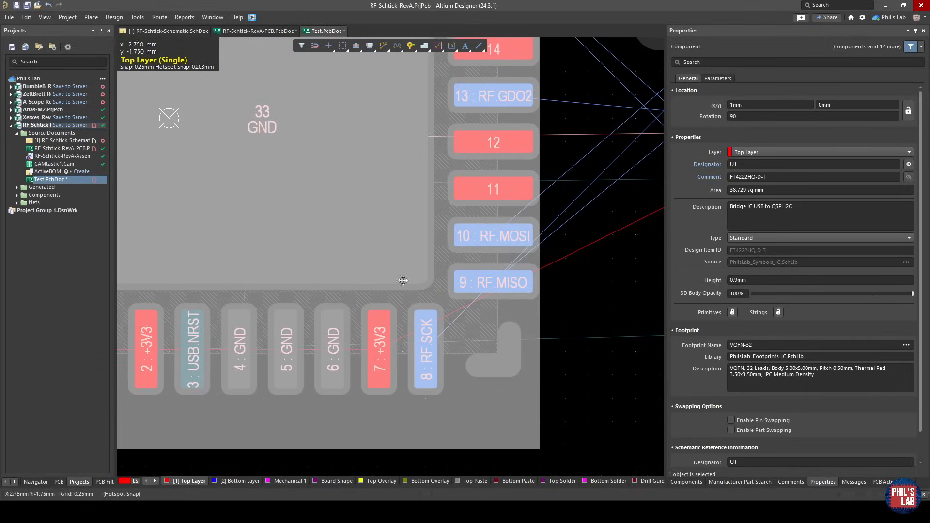
pyautogui.keyDown('ctrl'); pyautogui.scroll(-1, 494, 276); pyautogui.keyUp('ctrl')
pyautogui.moveTo(569, 252); pyautogui.dragTo(402, 359, button='right')
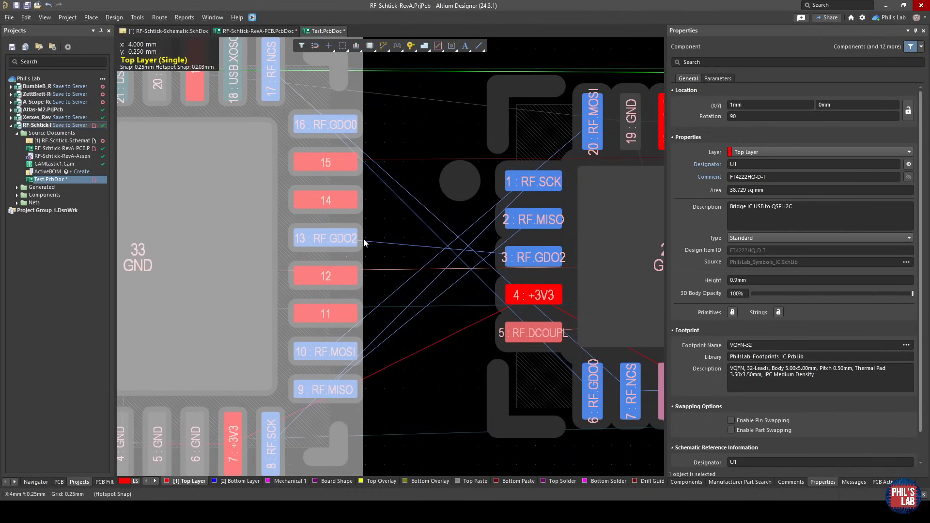
pyautogui.click(383, 205)
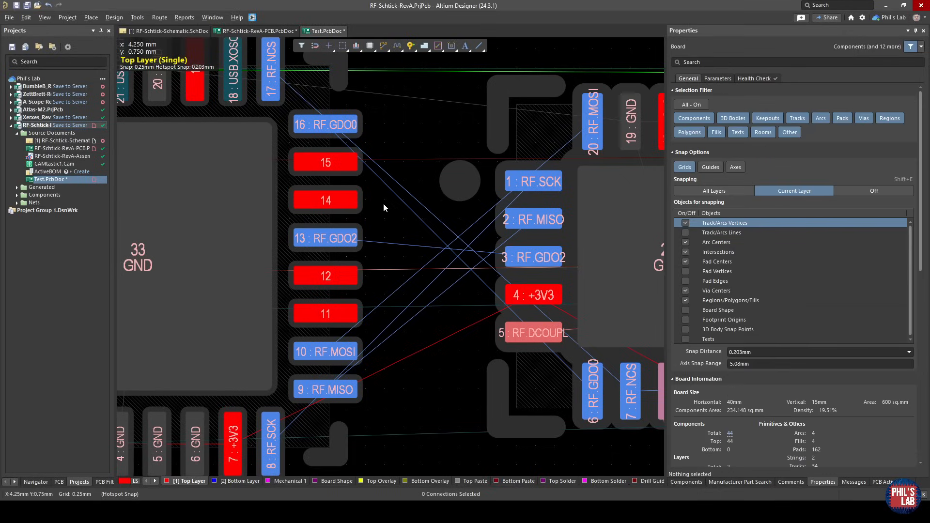
# Assign the RF.MISO net to U1 pad 14 and the RF.SCK net to pad 15, picking the nets from U2's pads.
pyautogui.click(343, 201)
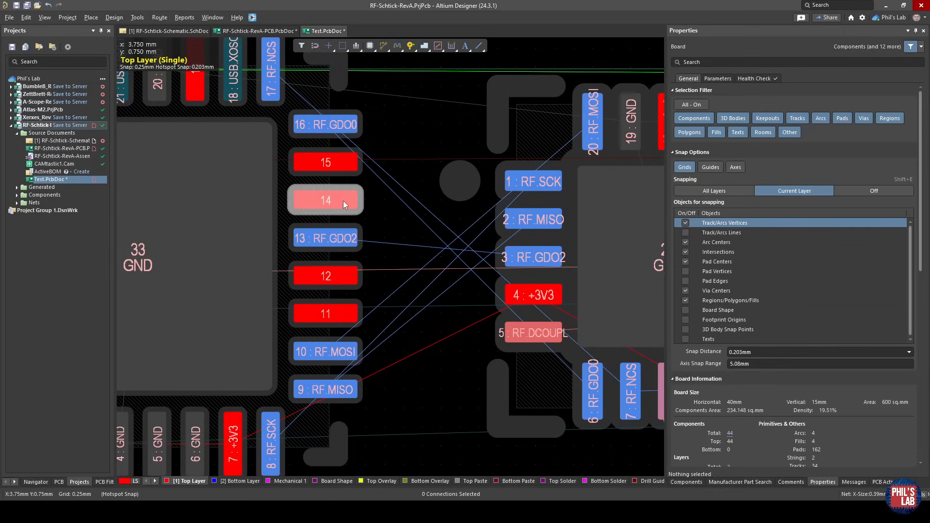
pyautogui.click(912, 193)
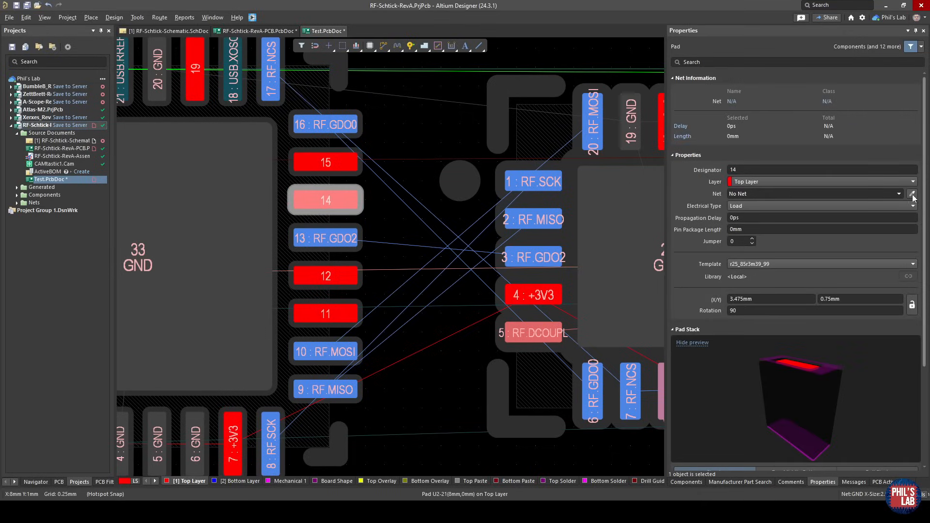
pyautogui.click(536, 219)
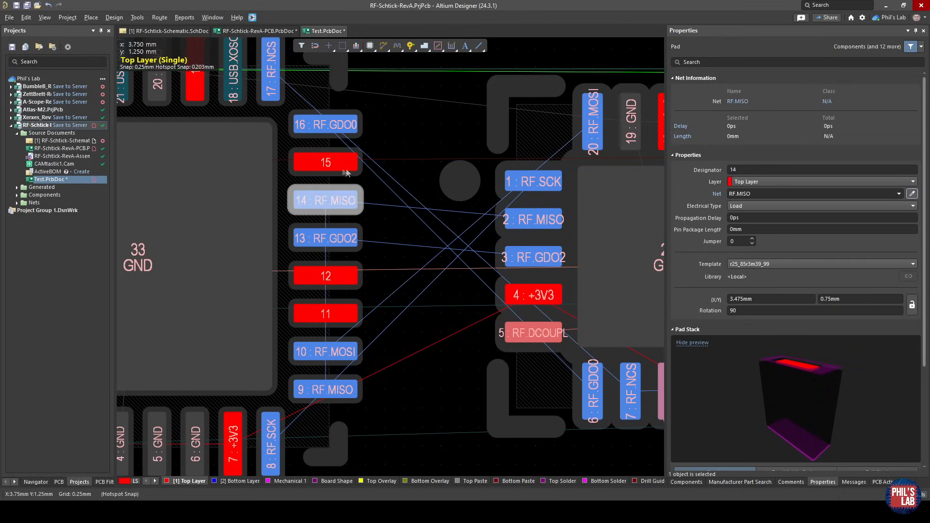
pyautogui.click(912, 194)
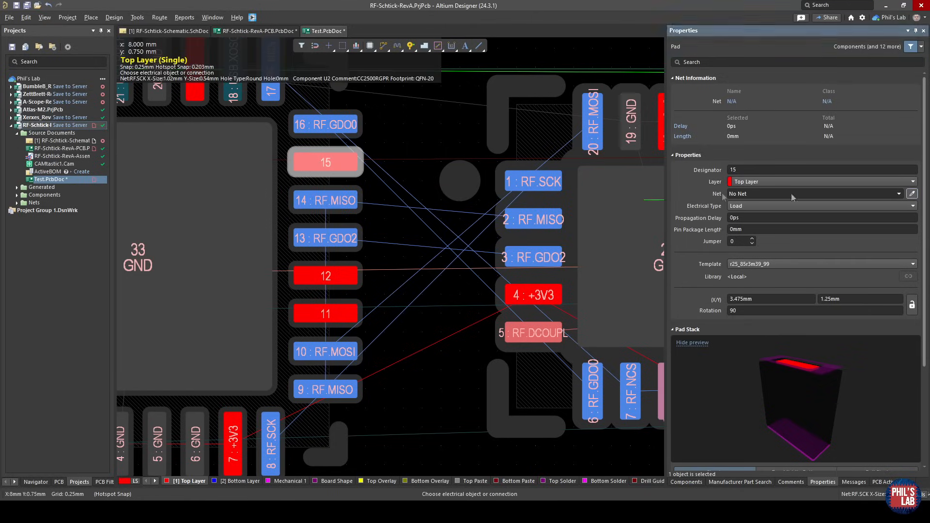
pyautogui.click(534, 182)
pyautogui.click(426, 167)
# Route RF.SCK, RF.MISO and RF.GDO2 on the top layer from U1 pads 15, 14 and 13 to U2 pads 1, 2 and 3.
pyautogui.hotkey('ctrl', 'w')
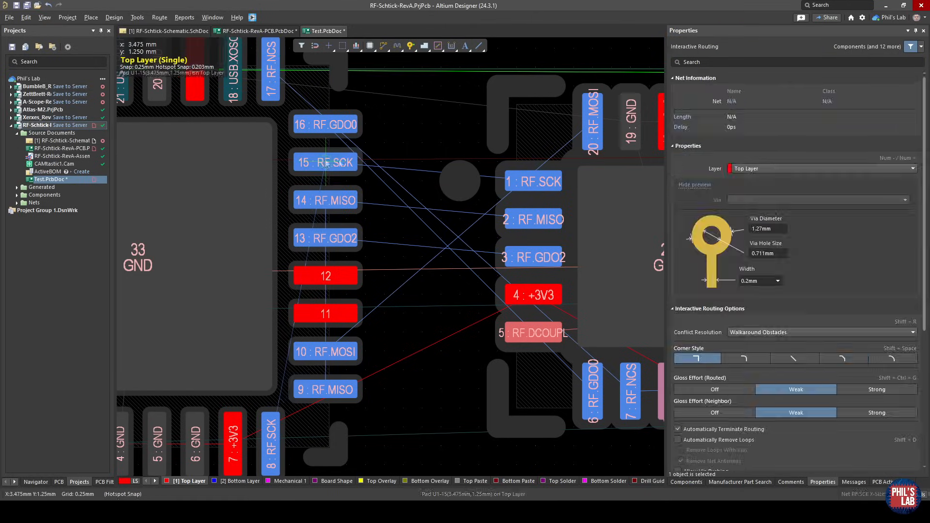
pyautogui.click(332, 165)
pyautogui.click(528, 182)
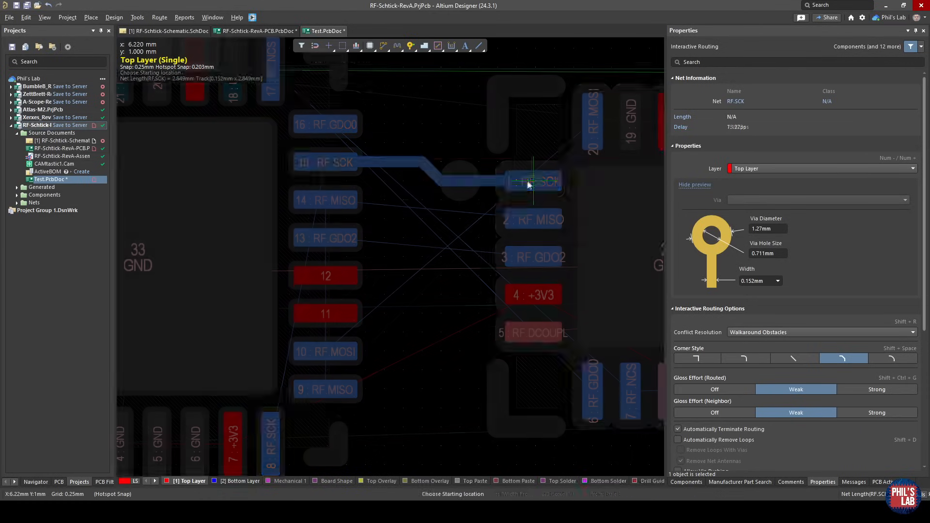
pyautogui.click(339, 200)
pyautogui.click(533, 220)
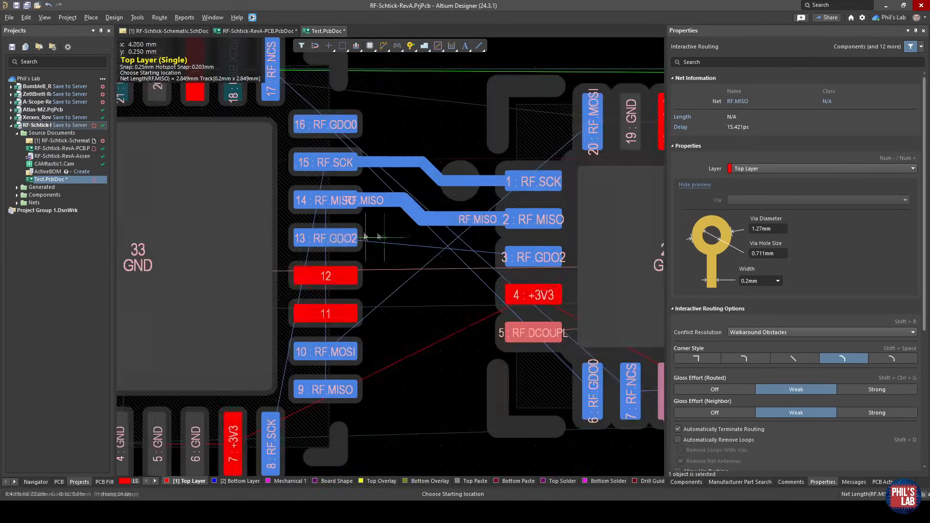
pyautogui.click(339, 238)
pyautogui.click(524, 257)
pyautogui.press('Escape')
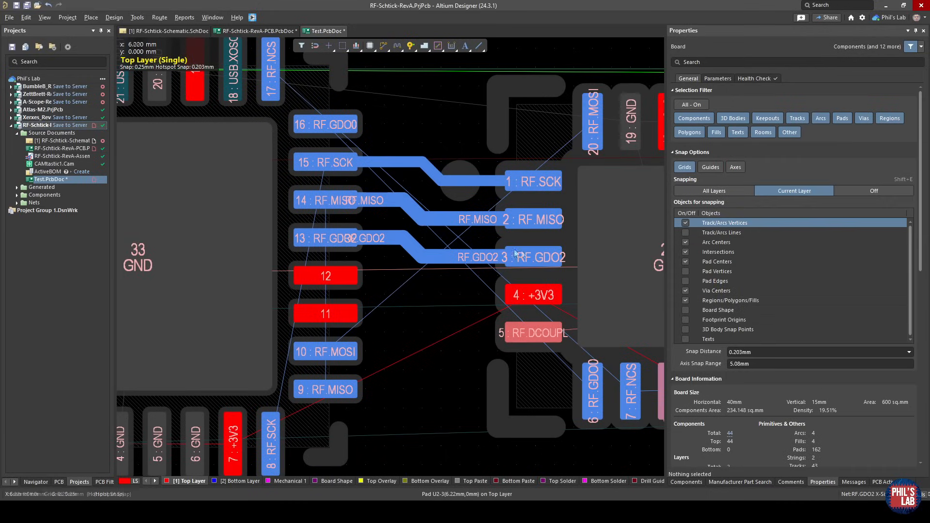
# Undo the three RF traces and the net assignments on U1 pads 14 and 15.
pyautogui.hotkey('ctrl', 'z')
pyautogui.hotkey('ctrl', 'z')
pyautogui.hotkey('ctrl', 'z')
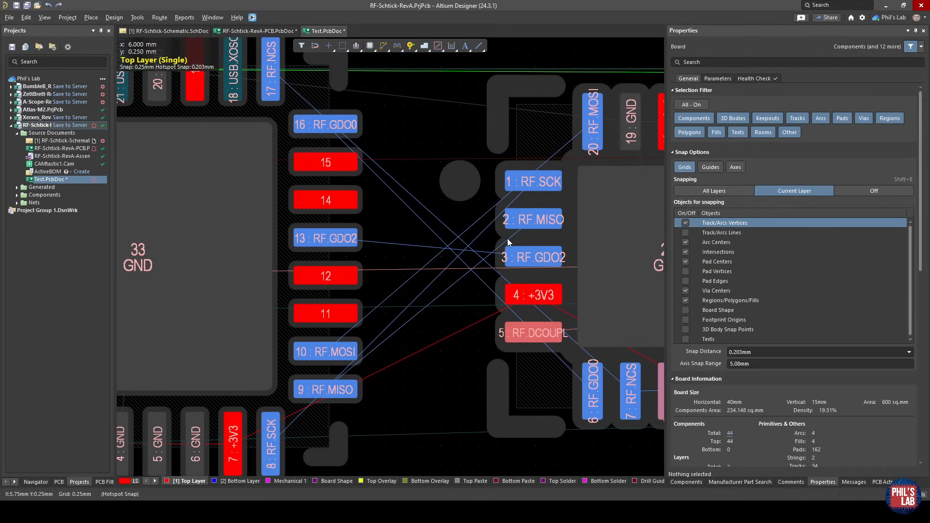
pyautogui.keyDown('ctrl'); pyautogui.scroll(-1, 460, 257); pyautogui.keyUp('ctrl')
pyautogui.keyDown('ctrl'); pyautogui.scroll(-2, 461, 257); pyautogui.keyUp('ctrl')
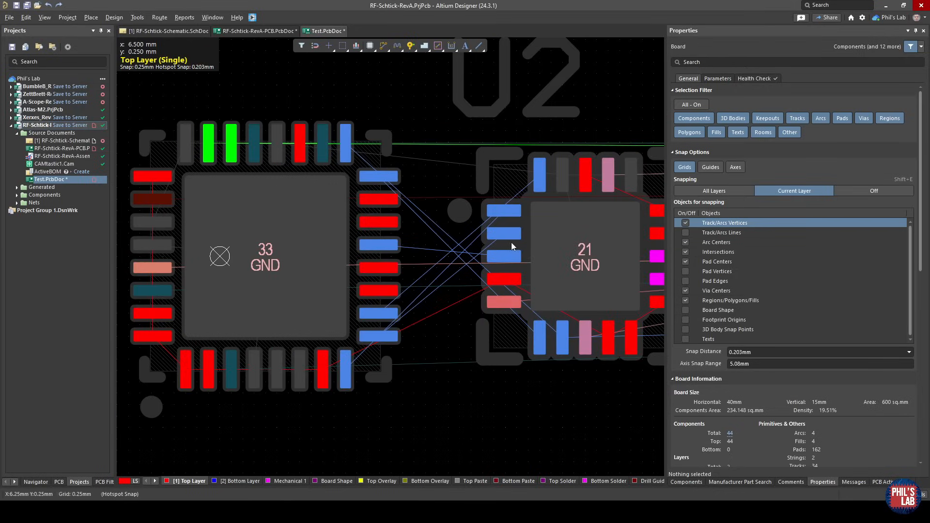
# Switch to the RF-Schtick-RevA-PCB layout and examine the finished routing between U1 and U2, selecting U1.
pyautogui.hotkey('ctrl', 'Tab')
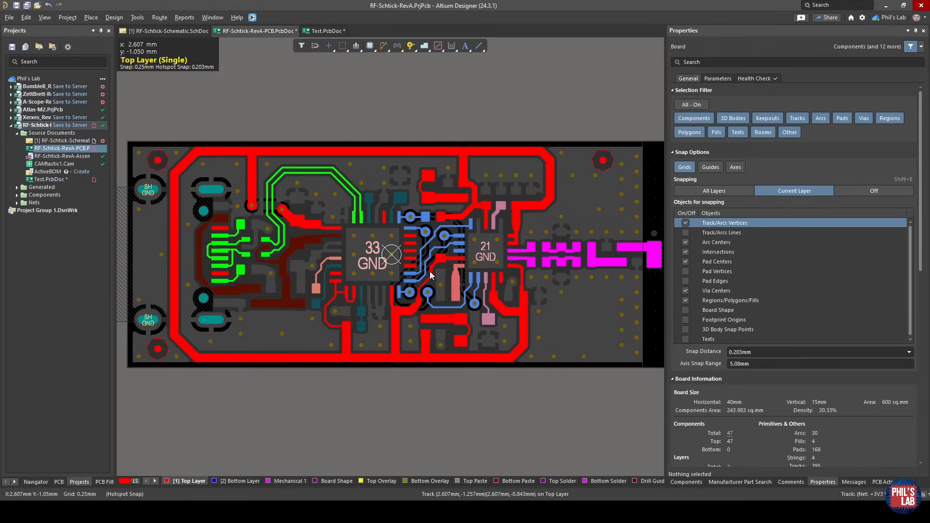
pyautogui.keyDown('ctrl'); pyautogui.scroll(3, 410, 270); pyautogui.keyUp('ctrl')
pyautogui.moveTo(410, 272); pyautogui.dragTo(385, 279, button='right')
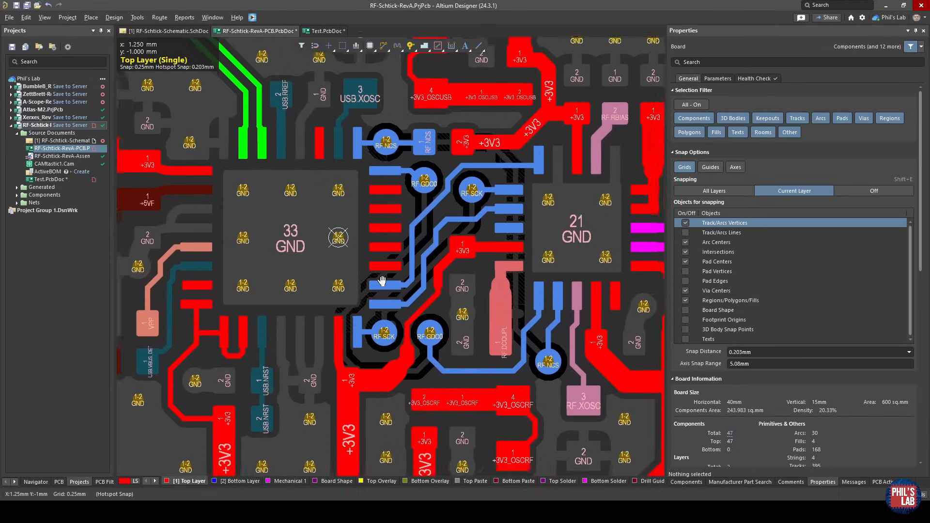
pyautogui.click(359, 221)
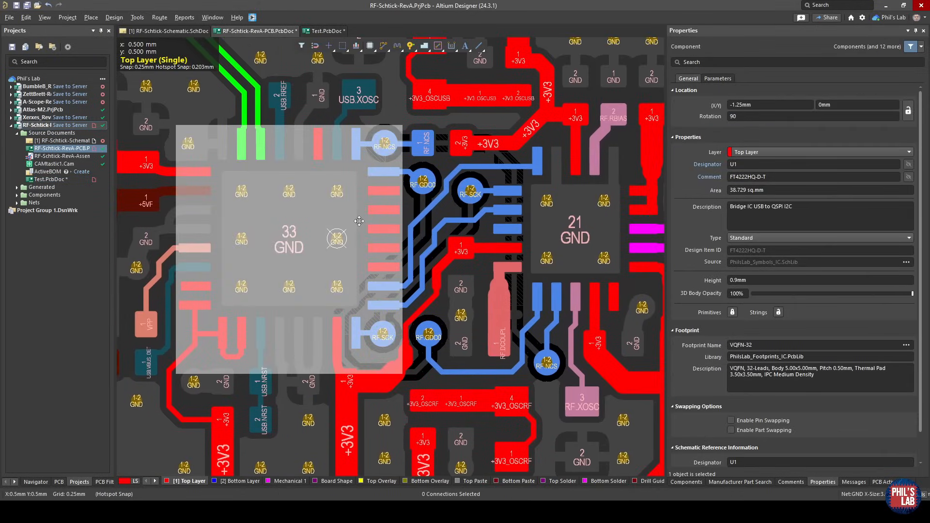
# Inspect the placement around U1 by selecting U2, C5, R7 and the 12 MHz oscillator X1 in turn.
pyautogui.click(575, 180)
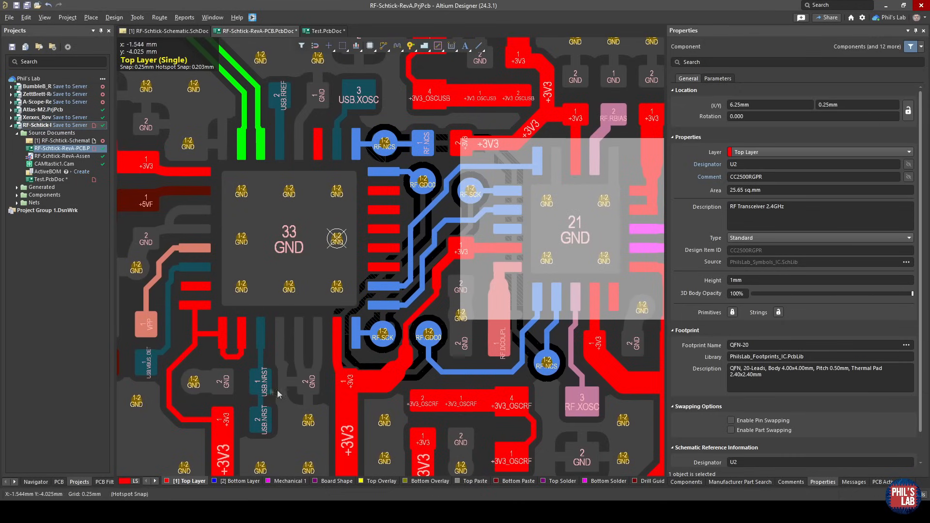
pyautogui.click(243, 383)
pyautogui.click(327, 382)
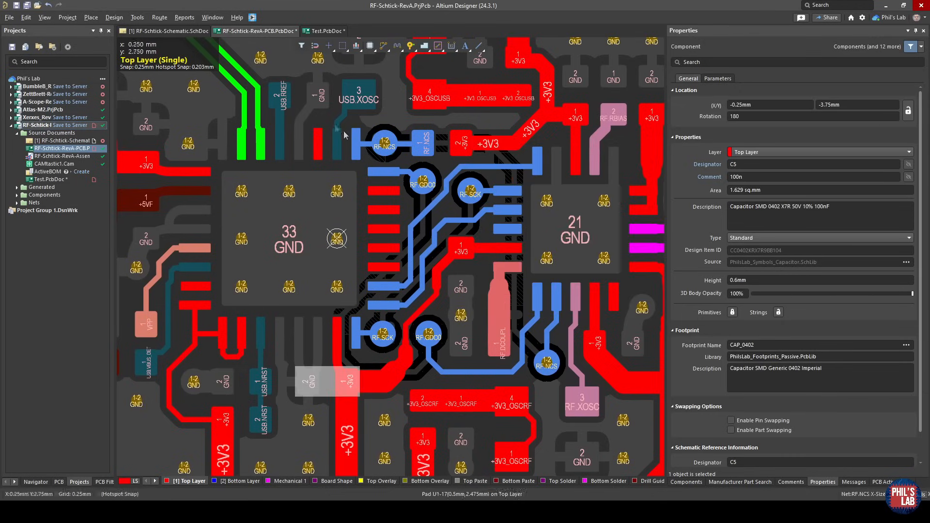
pyautogui.click(313, 97)
pyautogui.moveTo(313, 97); pyautogui.dragTo(323, 181, button='right')
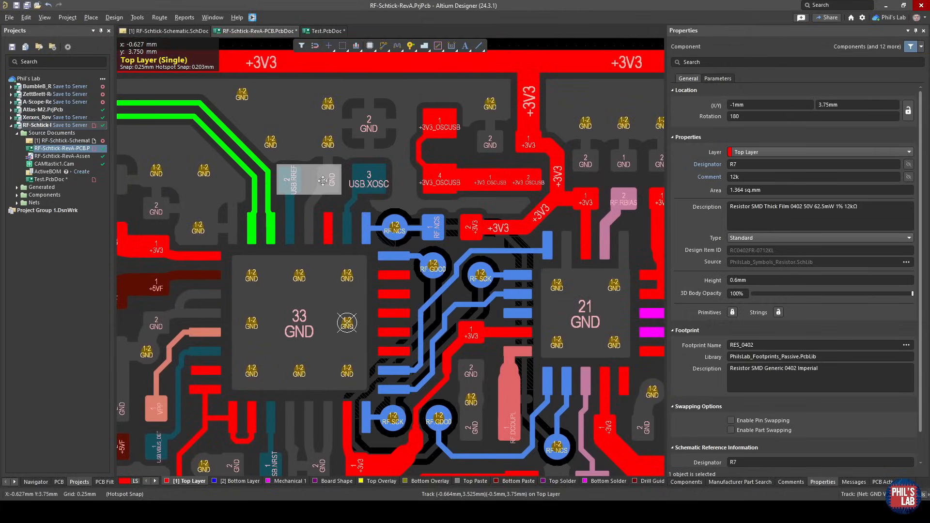
pyautogui.click(401, 157)
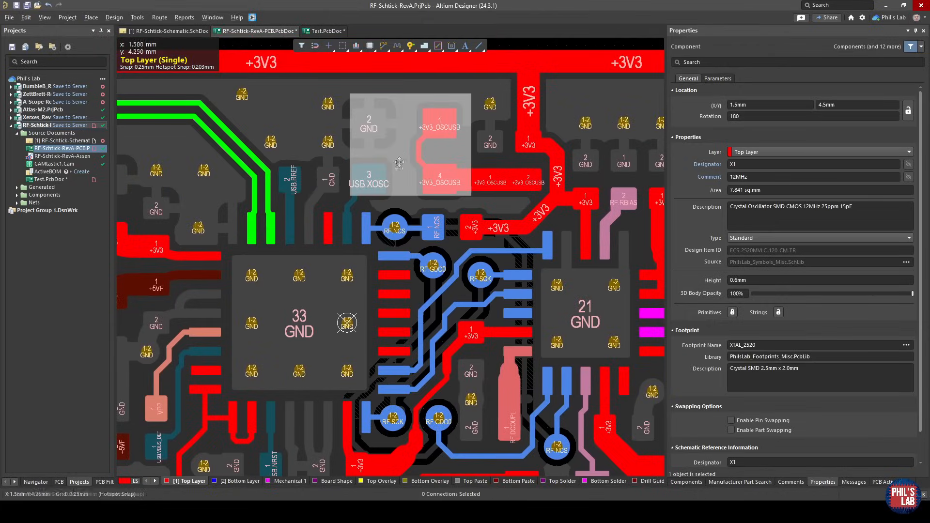
# Examine the USB.XOSC connection from X1 pad 3 to U1 pad 18 by selecting its pads and track segments.
pyautogui.keyDown('ctrl'); pyautogui.scroll(5, 355, 198); pyautogui.keyUp('ctrl')
pyautogui.click(356, 195)
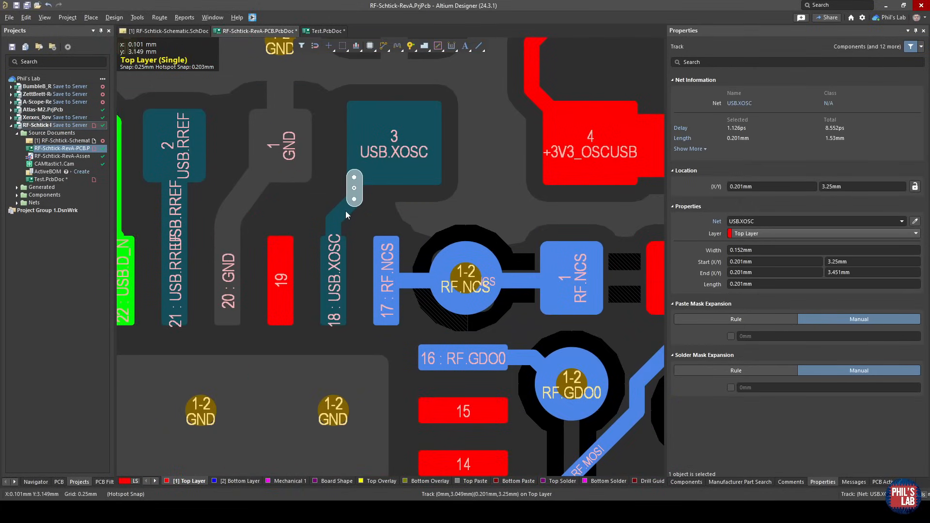
pyautogui.keyDown('ctrl'); pyautogui.scroll(-3, 338, 218); pyautogui.keyUp('ctrl')
pyautogui.click(401, 143)
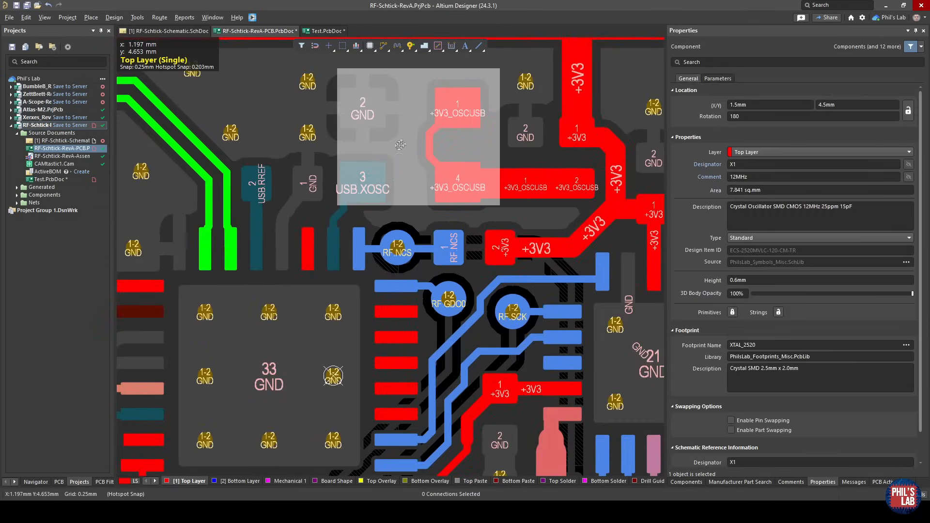
pyautogui.click(356, 191)
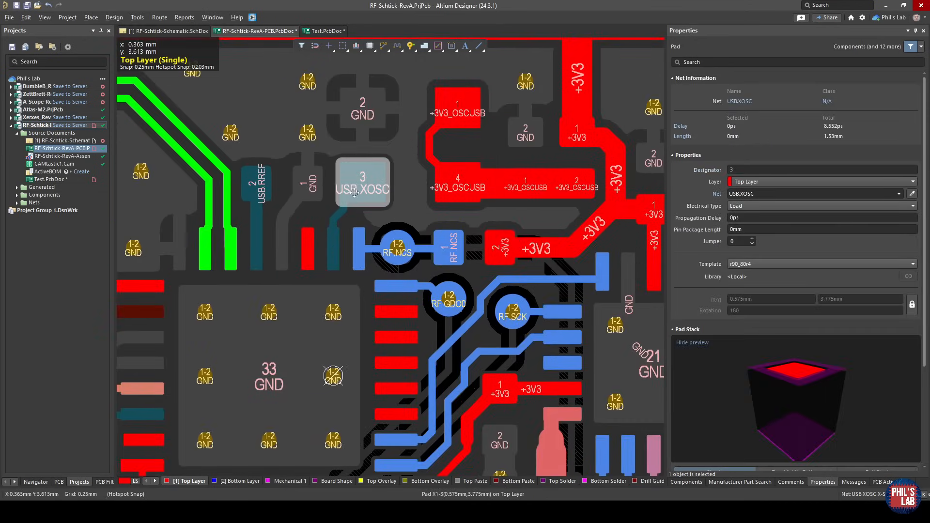
pyautogui.keyDown('ctrl'); pyautogui.scroll(3, 355, 193); pyautogui.keyUp('ctrl')
pyautogui.click(320, 286)
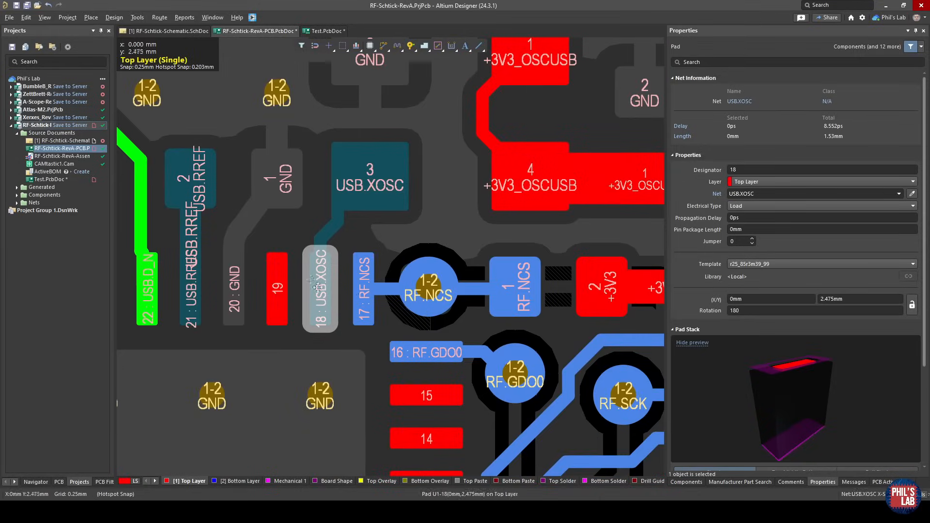
pyautogui.click(327, 227)
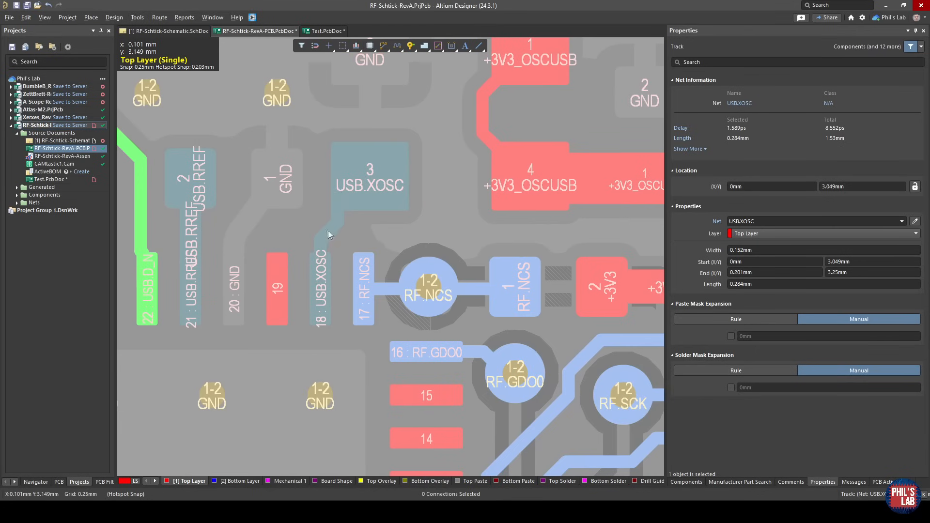
pyautogui.click(321, 245)
# Examine the area around U2 and select its decoupling capacitor C12 to inspect the placement.
pyautogui.keyDown('ctrl'); pyautogui.scroll(-2, 321, 240); pyautogui.keyUp('ctrl')
pyautogui.moveTo(320, 240); pyautogui.dragTo(485, 392, button='middle')
pyautogui.moveTo(486, 394); pyautogui.dragTo(493, 273, button='right')
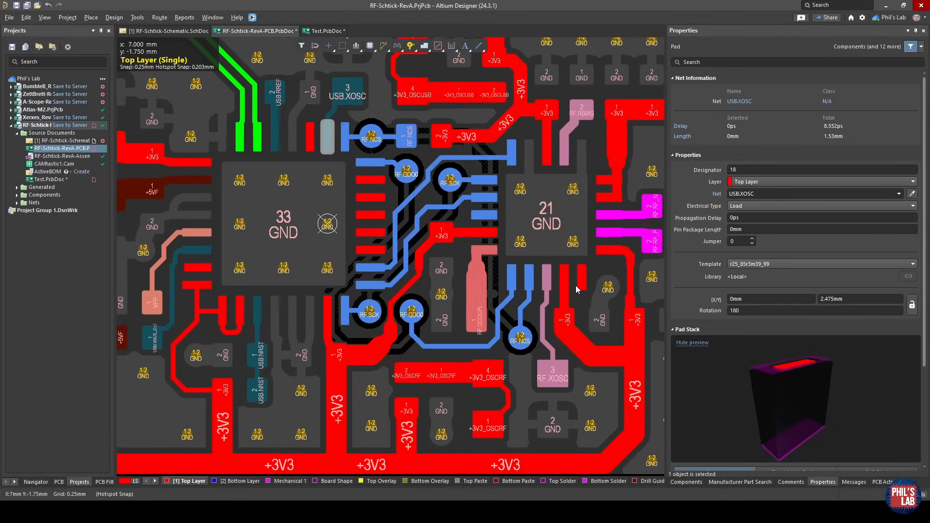
pyautogui.click(584, 321)
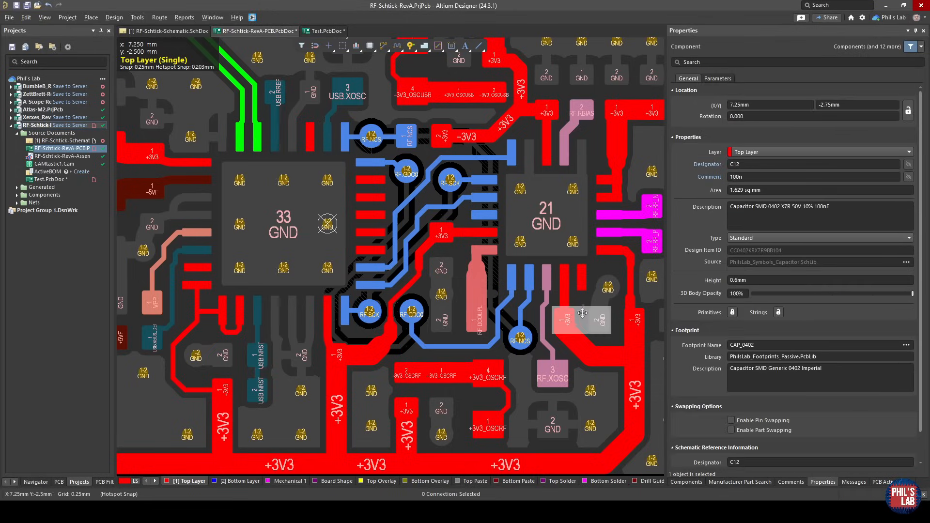
pyautogui.keyDown('ctrl'); pyautogui.scroll(1, 576, 278); pyautogui.keyUp('ctrl')
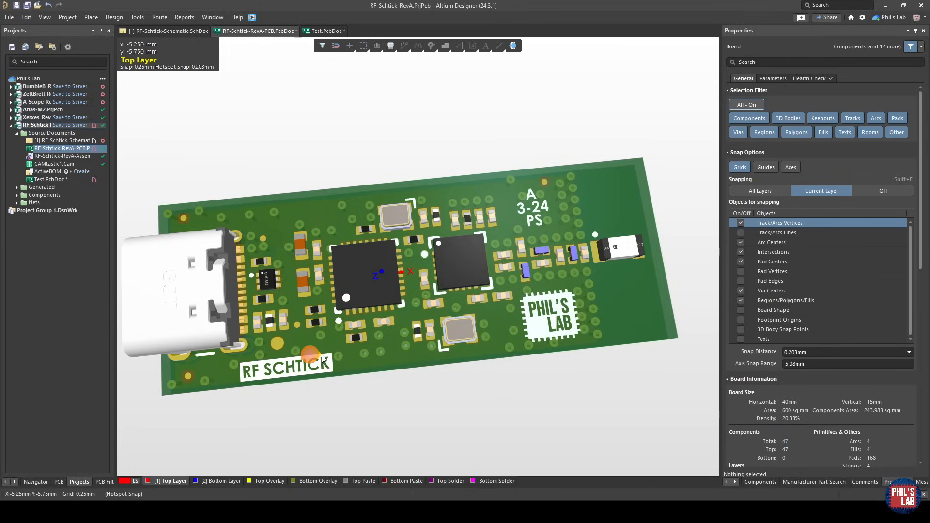
# Switch the board from 3D to the 2D layout and examine the unrouted placement around U1, selecting X1 and clearing the selection.
pyautogui.press('2')
pyautogui.keyDown('ctrl'); pyautogui.scroll(3, 390, 269); pyautogui.keyUp('ctrl')
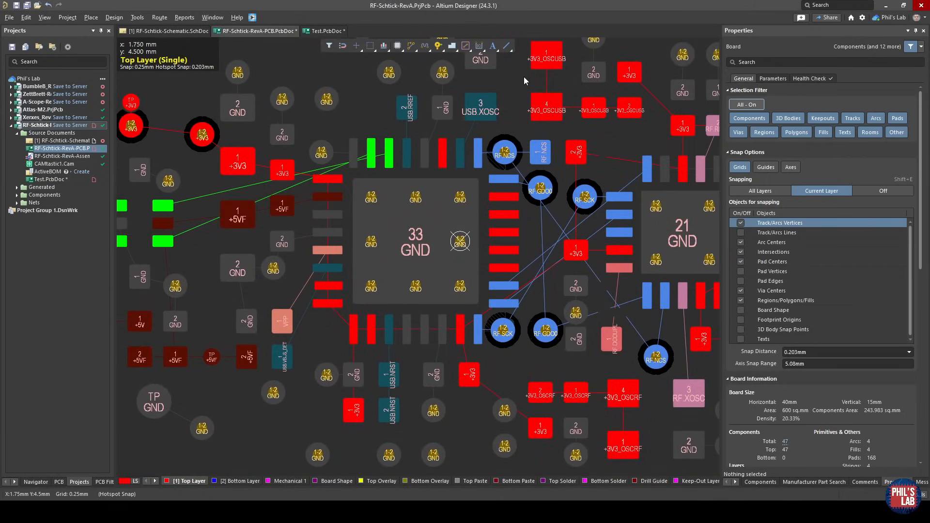
pyautogui.moveTo(525, 77); pyautogui.dragTo(504, 111, button='right')
pyautogui.click(522, 125)
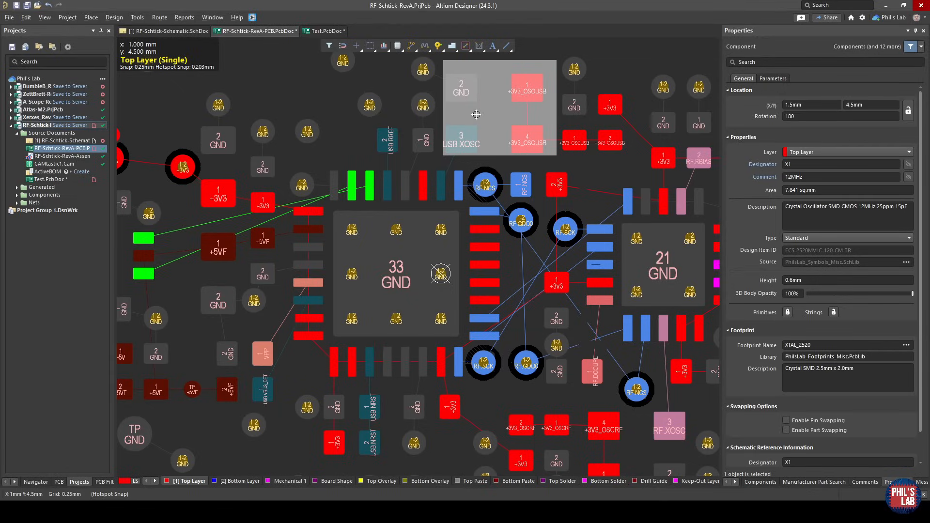
pyautogui.moveTo(382, 170); pyautogui.dragTo(481, 174, button='right')
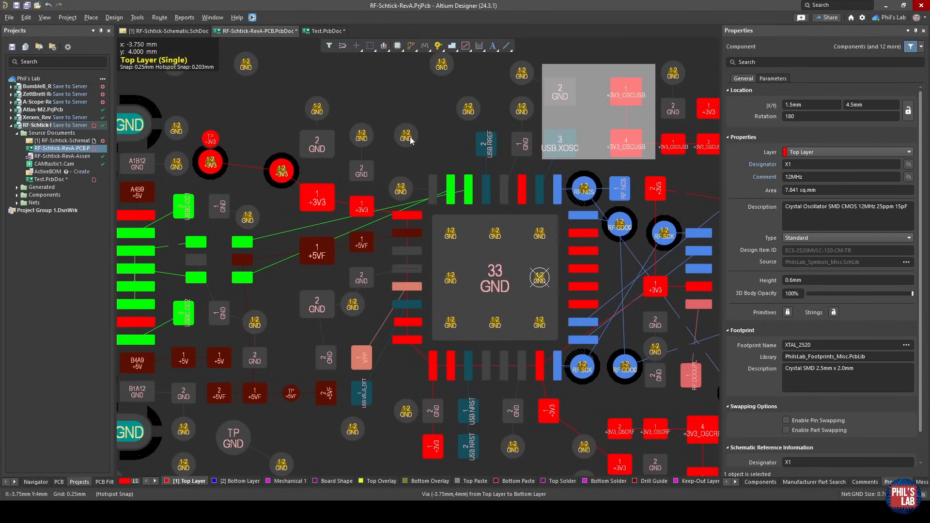
pyautogui.keyDown('ctrl'); pyautogui.scroll(-2, 208, 213); pyautogui.keyUp('ctrl')
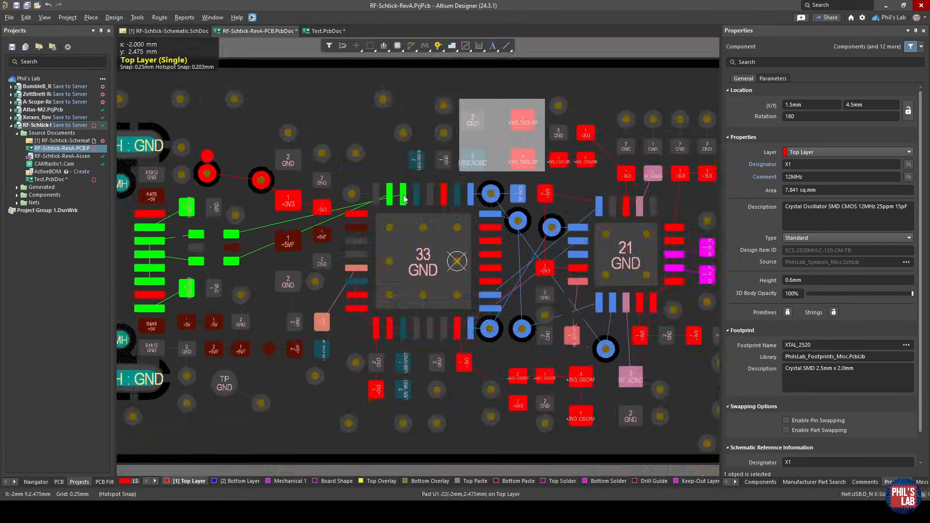
pyautogui.click(389, 171)
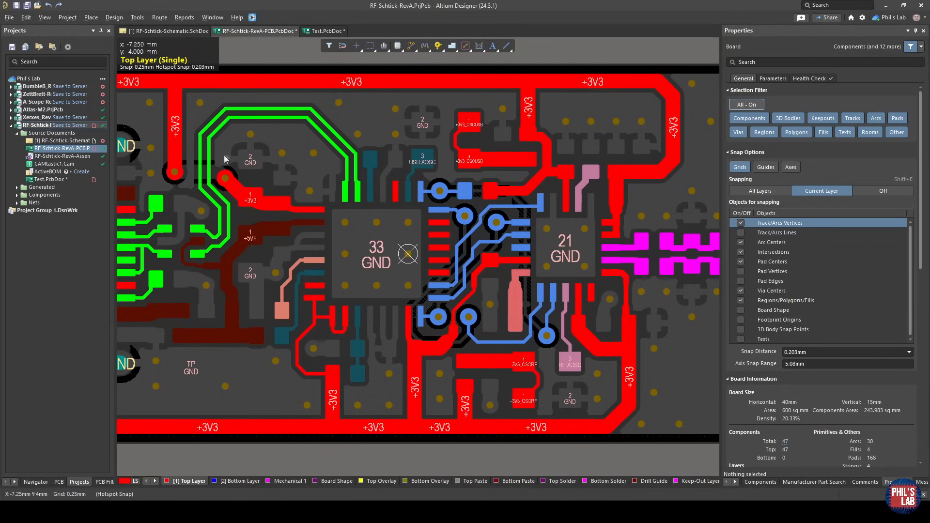
# Inspect the +3V3 trace along the board's upper edge and the vertical +3V3 branch feeding C5.
pyautogui.moveTo(232, 155); pyautogui.dragTo(378, 167, button='right')
pyautogui.click(332, 86)
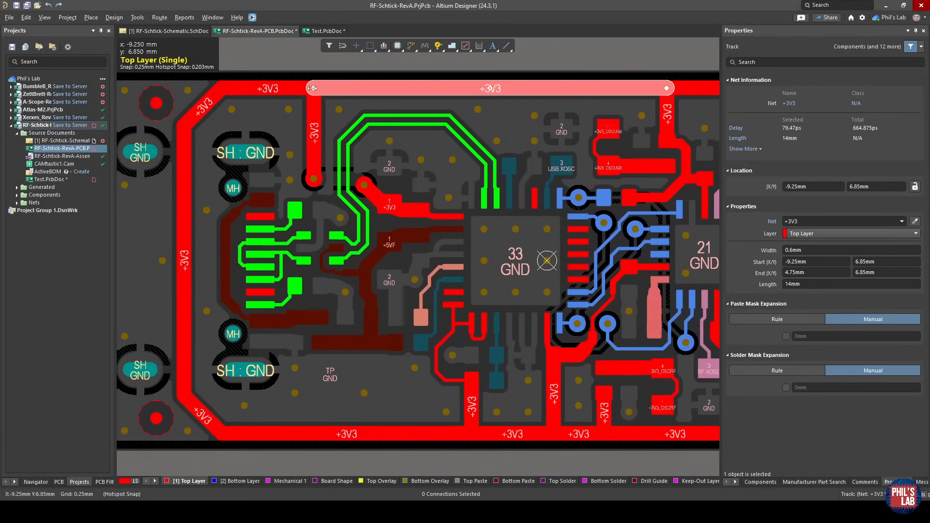
pyautogui.moveTo(568, 372); pyautogui.dragTo(472, 356, button='right')
pyautogui.keyDown('ctrl'); pyautogui.scroll(3, 464, 342); pyautogui.keyUp('ctrl')
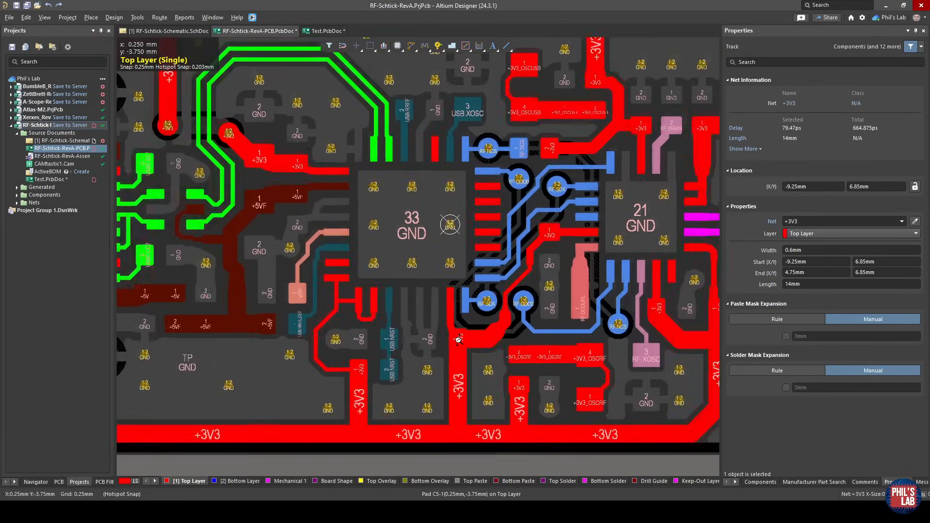
pyautogui.click(458, 344)
pyautogui.keyDown('ctrl'); pyautogui.scroll(4, 455, 345); pyautogui.keyUp('ctrl')
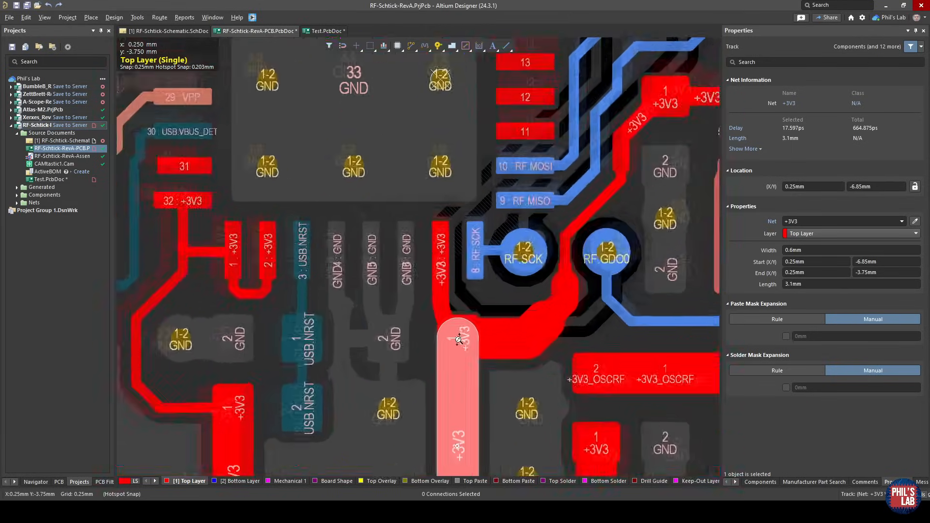
# Examine the +3V3 connection between decoupling capacitor C5 and U1 pad 7, selecting the capacitor, track and pads.
pyautogui.click(426, 310)
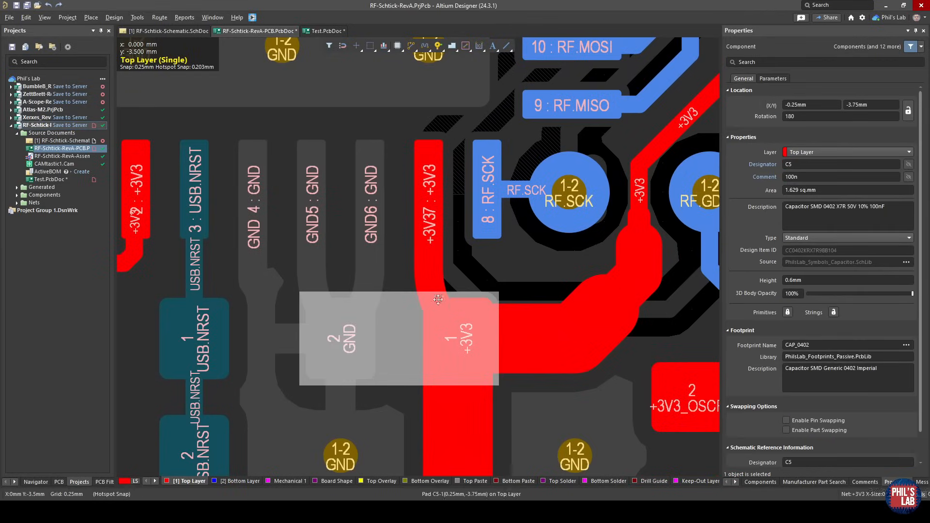
pyautogui.click(429, 286)
pyautogui.click(439, 254)
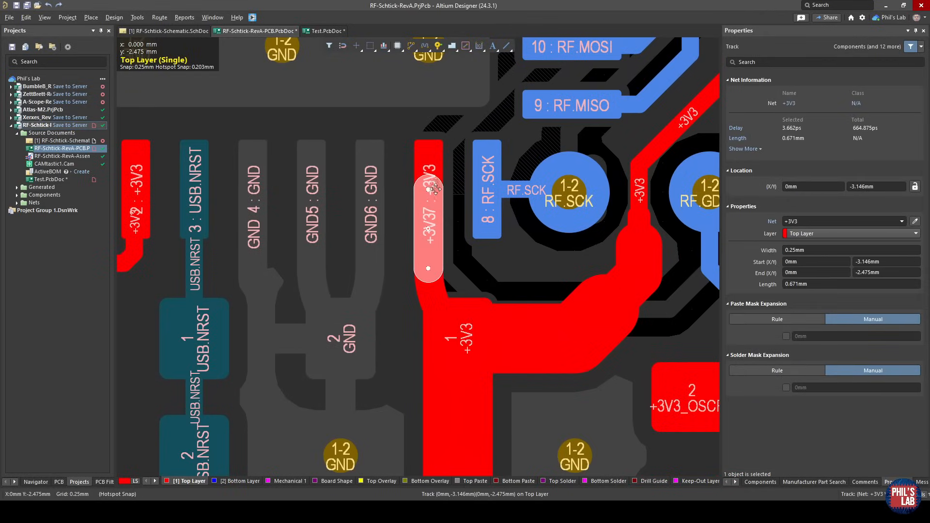
pyautogui.click(436, 170)
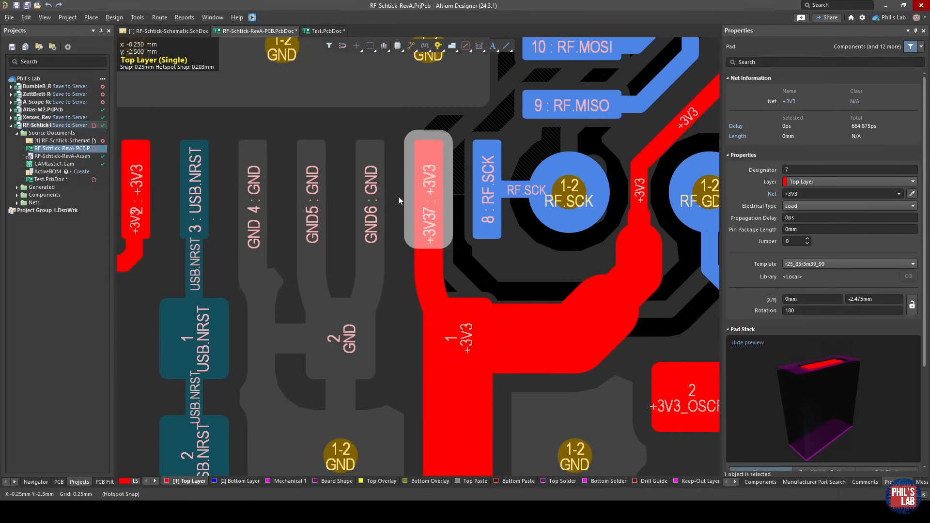
pyautogui.click(430, 182)
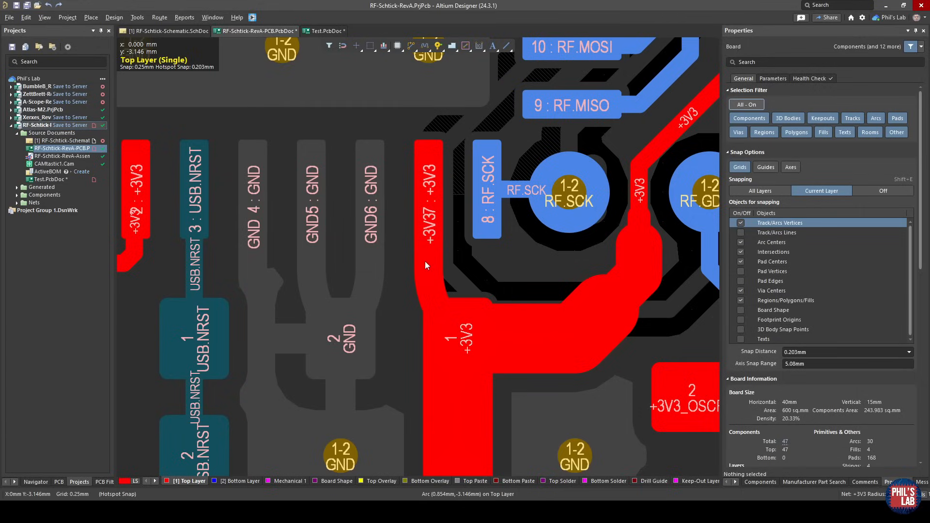
pyautogui.click(428, 196)
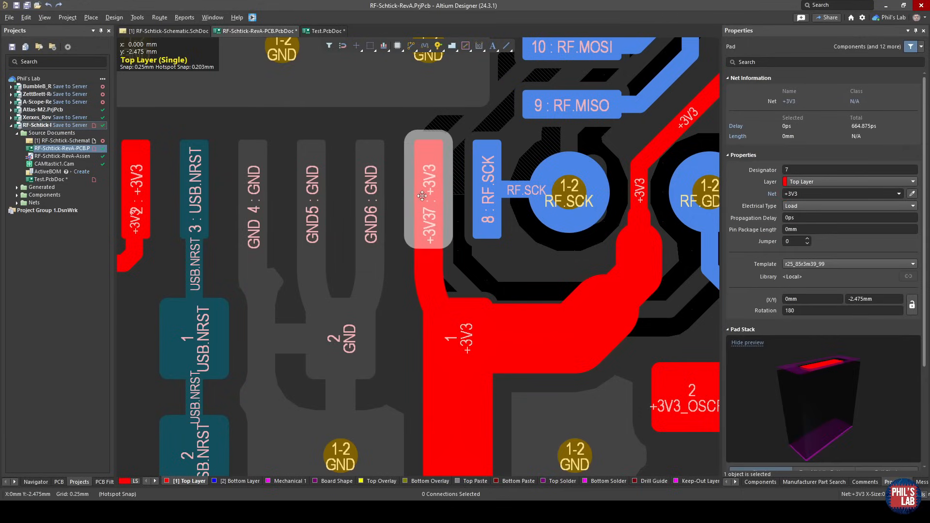
pyautogui.click(461, 345)
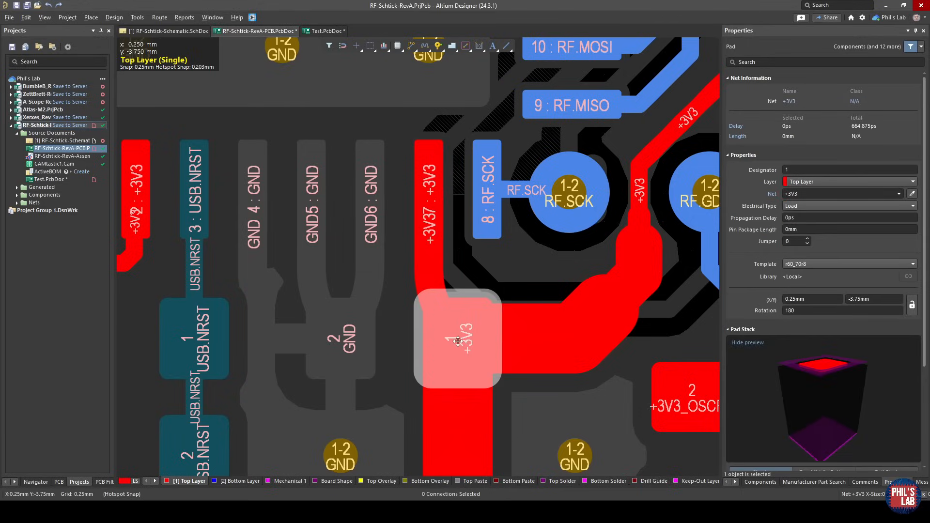
# Follow the +3V3 trace from C5 pad 1 to the gap between the RF.SCK and RF.GDO0 vias, selecting its segments.
pyautogui.keyDown('ctrl'); pyautogui.scroll(-3, 459, 341); pyautogui.keyUp('ctrl')
pyautogui.keyDown('ctrl'); pyautogui.scroll(4, 467, 316); pyautogui.keyUp('ctrl')
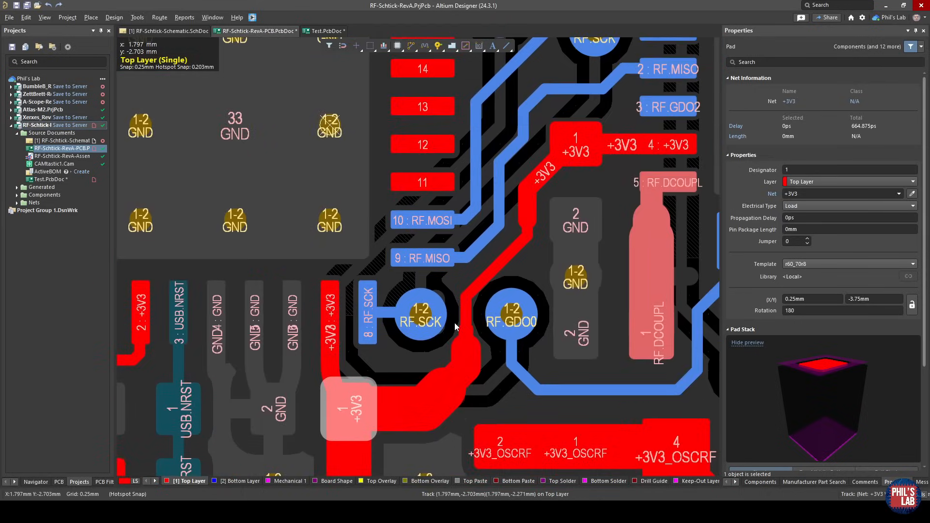
pyautogui.keyDown('ctrl'); pyautogui.scroll(-2, 455, 327); pyautogui.keyUp('ctrl')
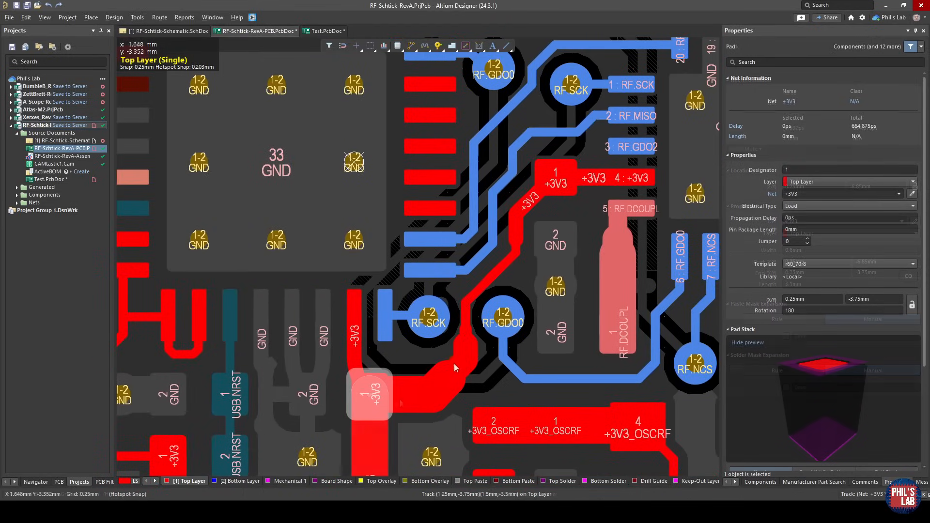
pyautogui.click(420, 390)
pyautogui.moveTo(563, 201); pyautogui.dragTo(505, 222, button='right')
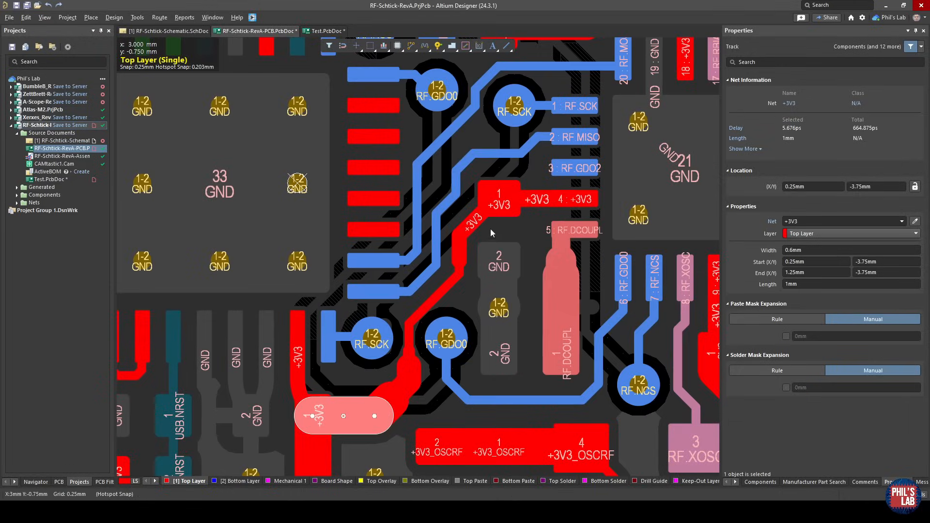
pyautogui.keyDown('ctrl'); pyautogui.scroll(3, 412, 385); pyautogui.keyUp('ctrl')
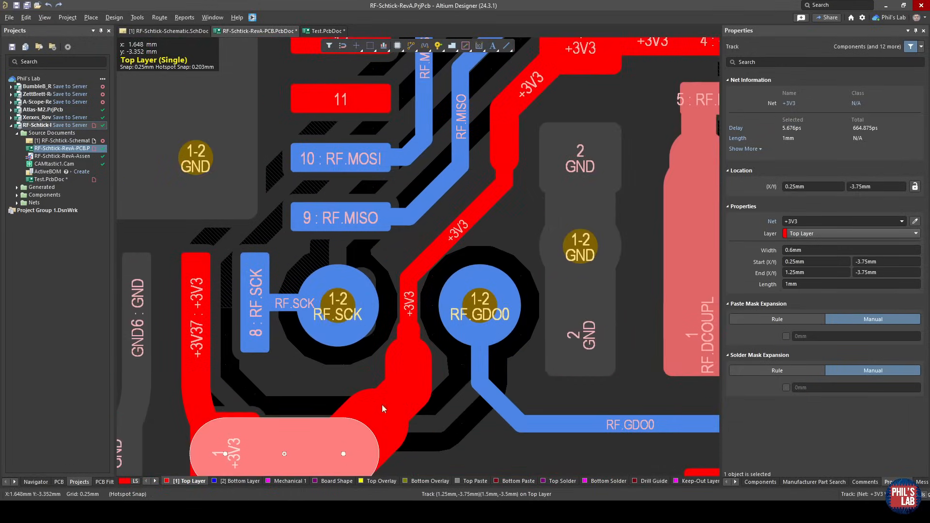
pyautogui.click(378, 414)
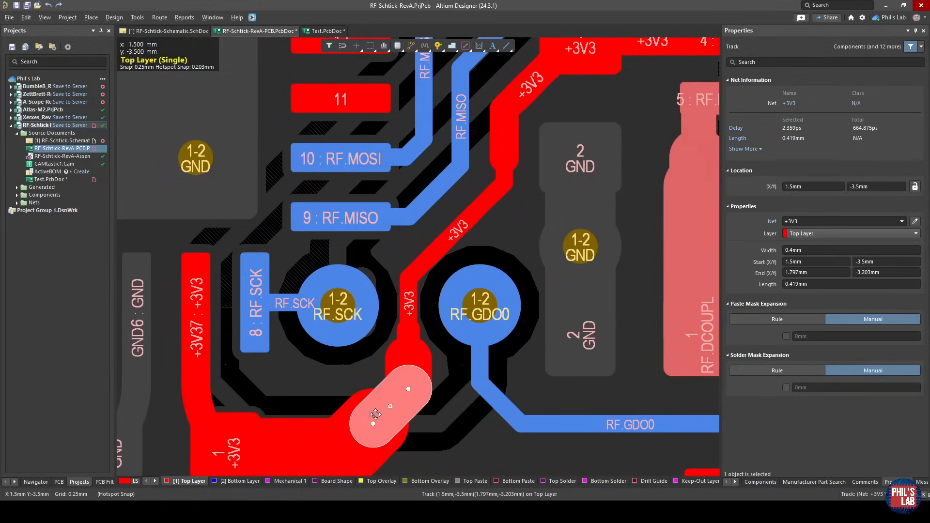
pyautogui.keyDown('ctrl'); pyautogui.scroll(2, 409, 374); pyautogui.keyUp('ctrl')
pyautogui.click(421, 341)
pyautogui.click(412, 318)
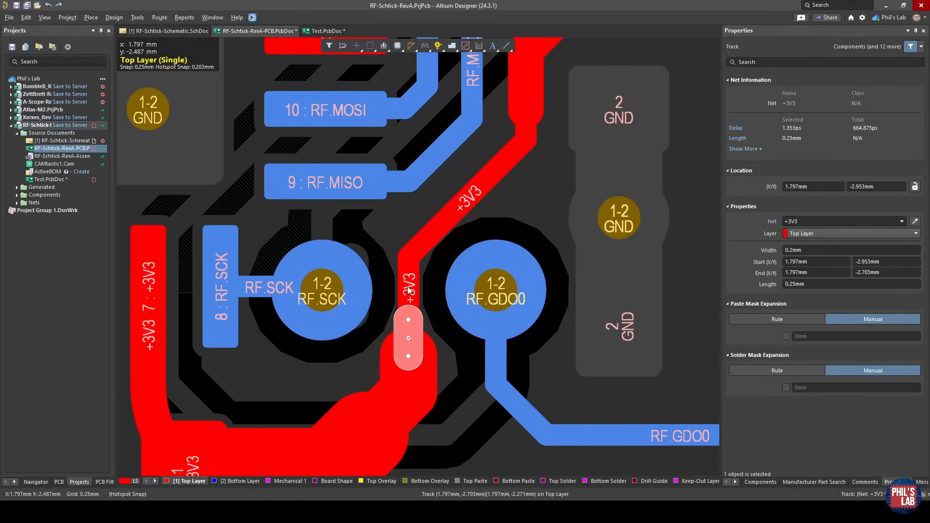
# Trace the remaining +3V3 route past the RF vias through the capacitor's pad 1 to U2 pad 4.
pyautogui.click(527, 137)
pyautogui.moveTo(528, 138); pyautogui.dragTo(406, 333, button='right')
pyautogui.click(410, 268)
pyautogui.click(457, 194)
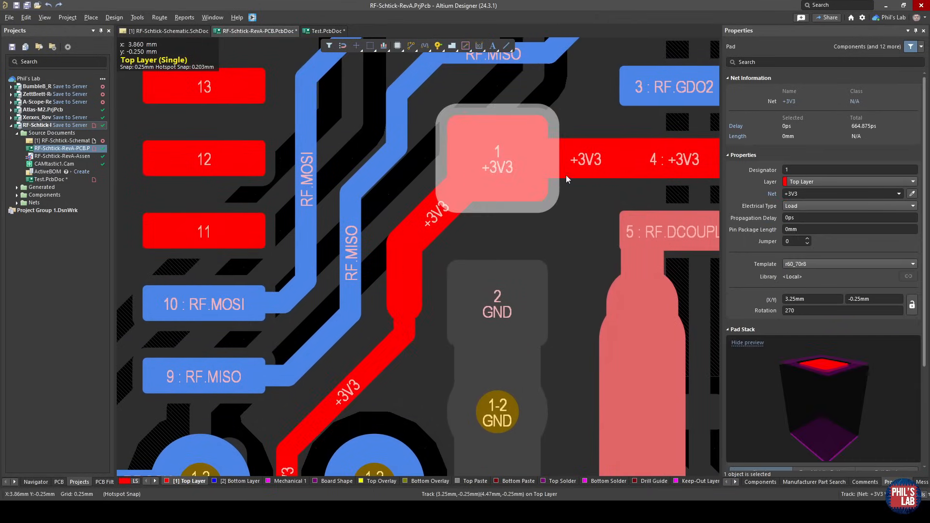
pyautogui.moveTo(566, 175); pyautogui.dragTo(436, 207, button='right')
pyautogui.click(546, 195)
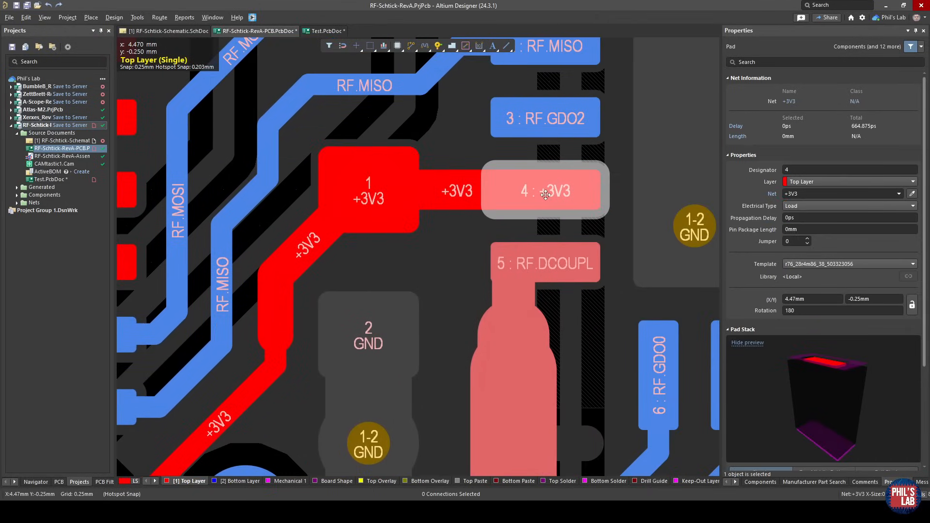
pyautogui.keyDown('ctrl'); pyautogui.scroll(-8, 545, 195); pyautogui.keyUp('ctrl')
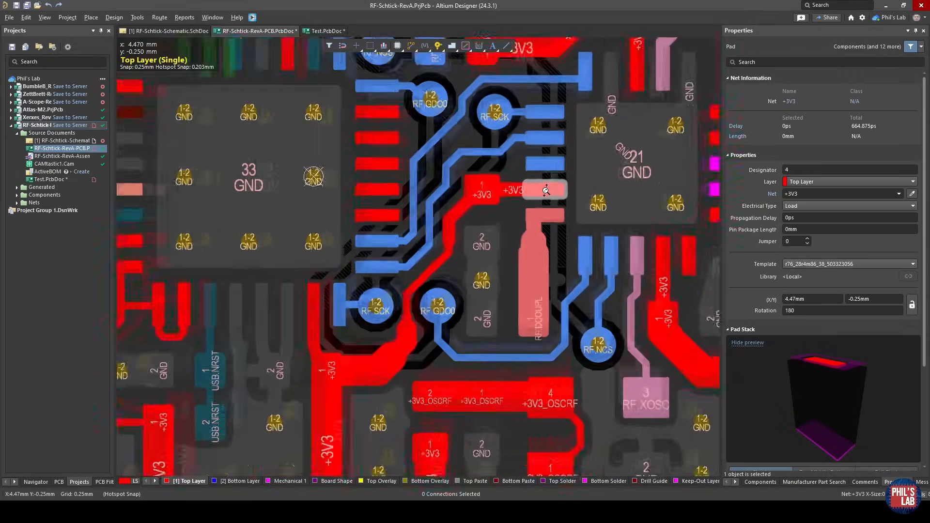
# Compare the whole board's top-layer routing with the bottom layer, selecting the GND_BOT ground pour.
pyautogui.keyDown('ctrl'); pyautogui.scroll(-3, 546, 190); pyautogui.keyUp('ctrl')
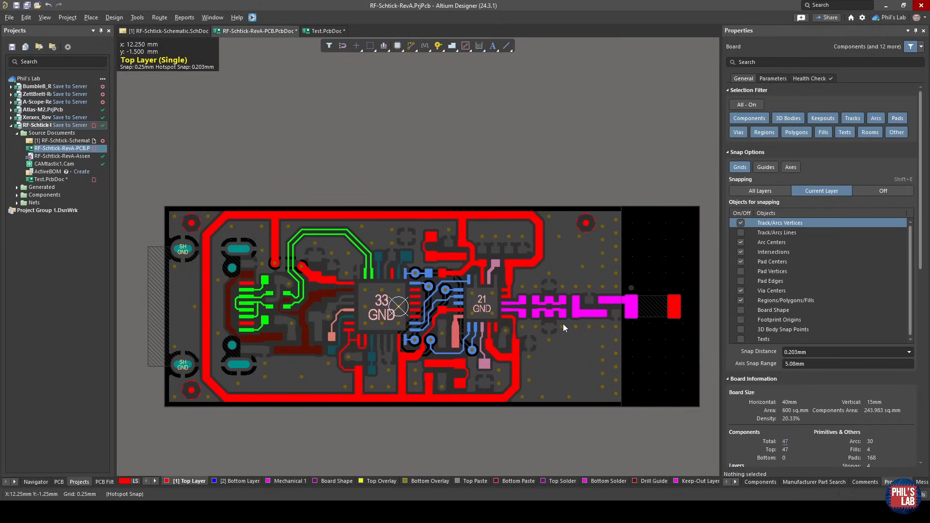
pyautogui.click(242, 480)
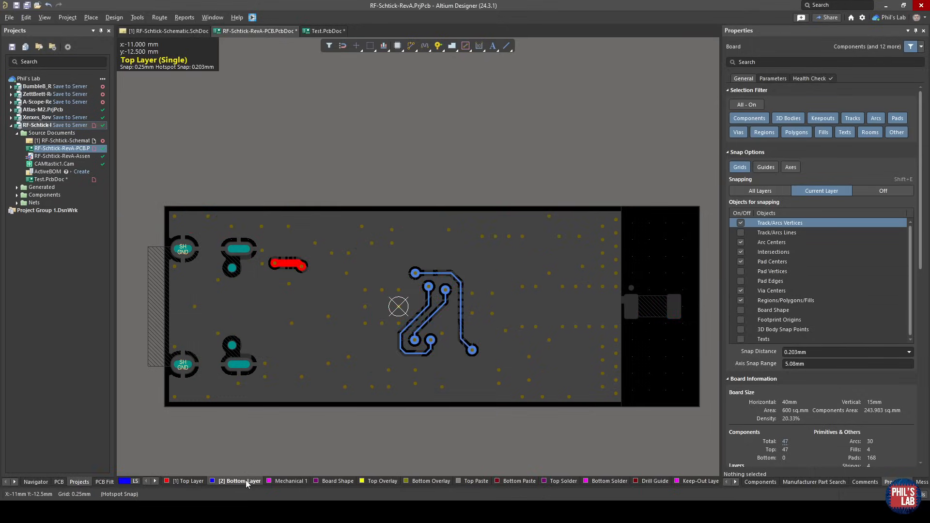
pyautogui.click(294, 356)
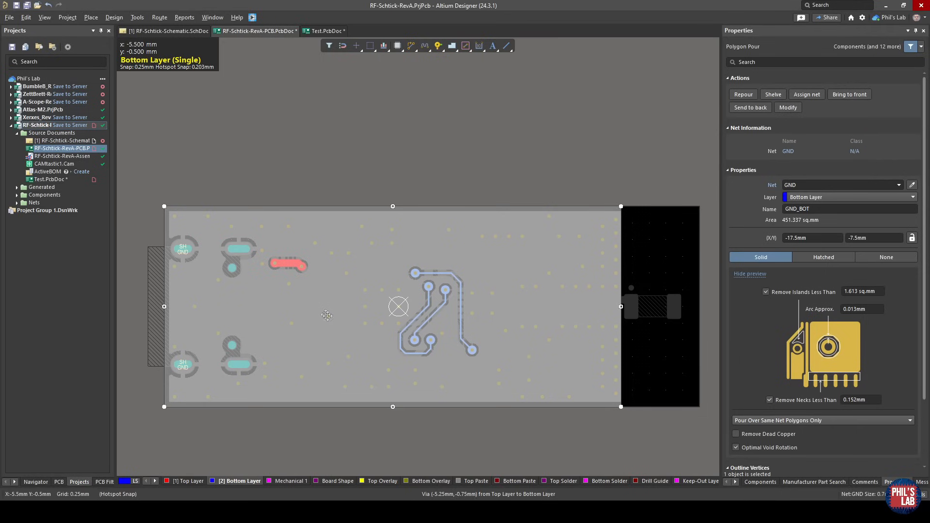
pyautogui.click(196, 482)
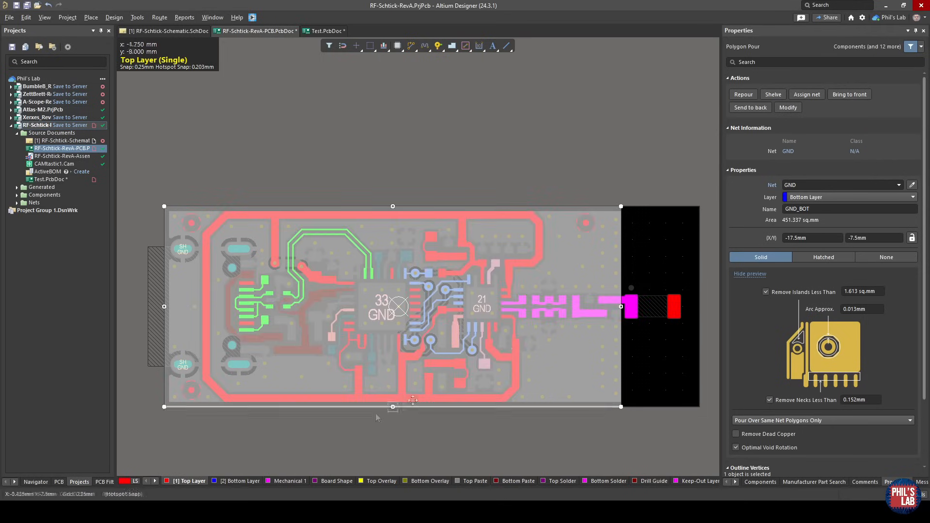
pyautogui.click(288, 436)
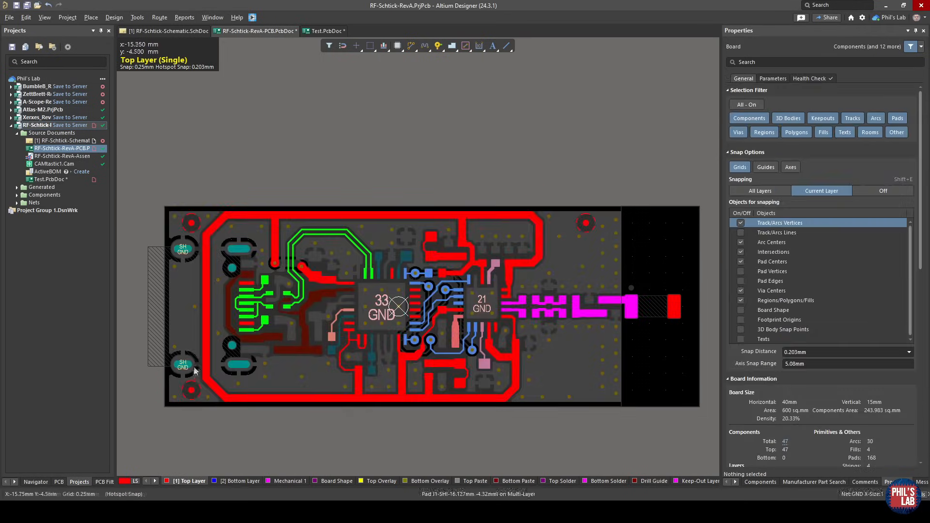
# Inspect the +3V3 trace running around the board outline, selecting its vertical segment beside the USB connector.
pyautogui.keyDown('ctrl'); pyautogui.scroll(3, 194, 371); pyautogui.keyUp('ctrl')
pyautogui.click(214, 321)
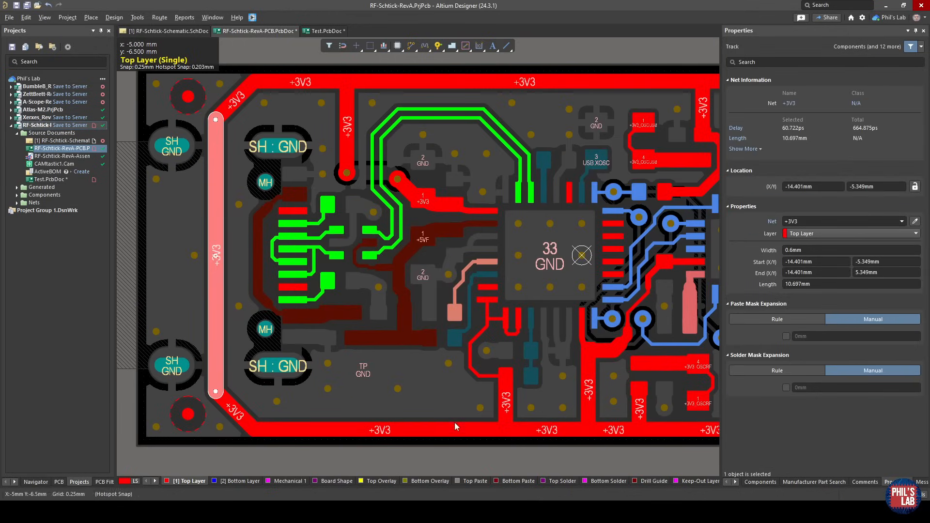
pyautogui.click(516, 450)
pyautogui.moveTo(549, 456); pyautogui.dragTo(425, 446, button='right')
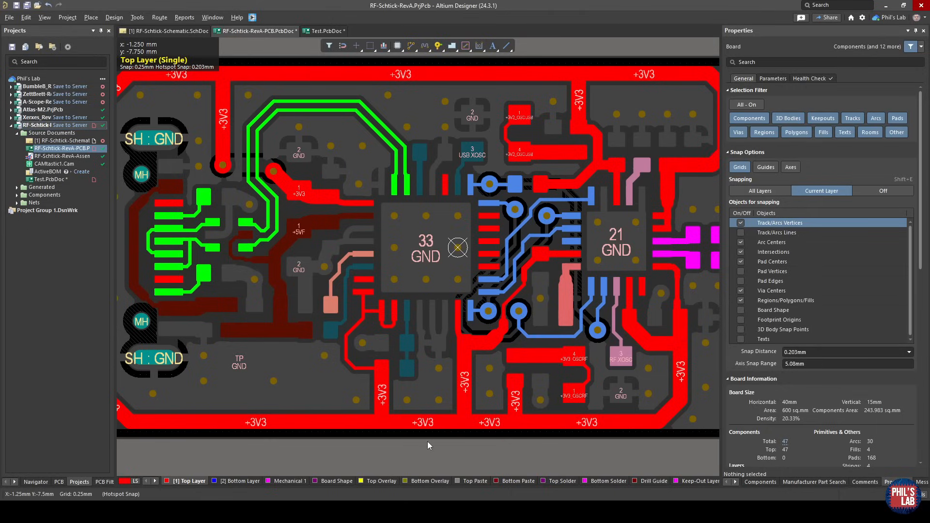
# Check the bottom-layer ground pour beneath the two ICs for interruptions, and return to the top layer.
pyautogui.click(238, 481)
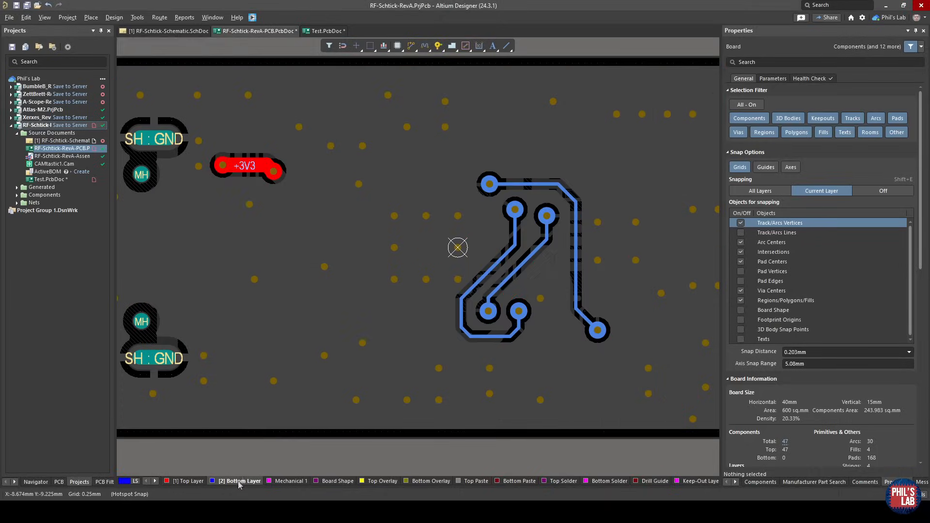
pyautogui.click(521, 318)
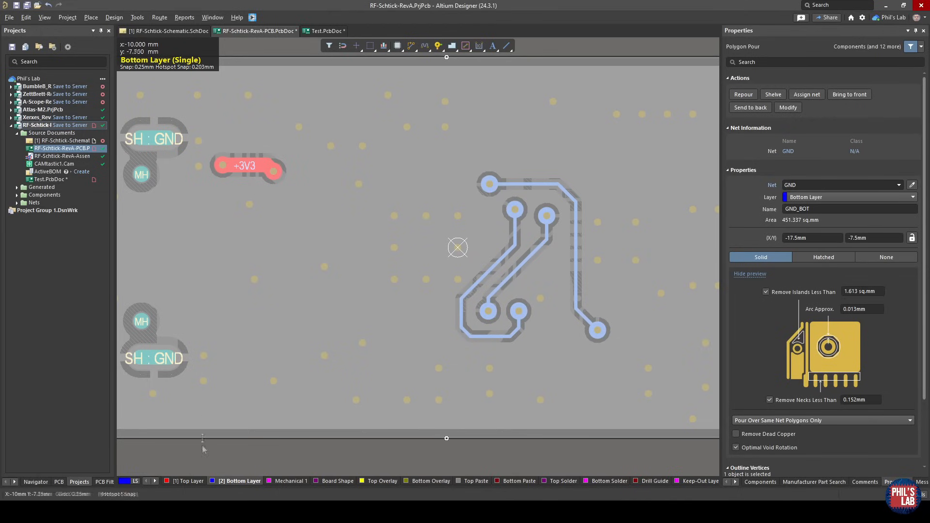
pyautogui.click(191, 481)
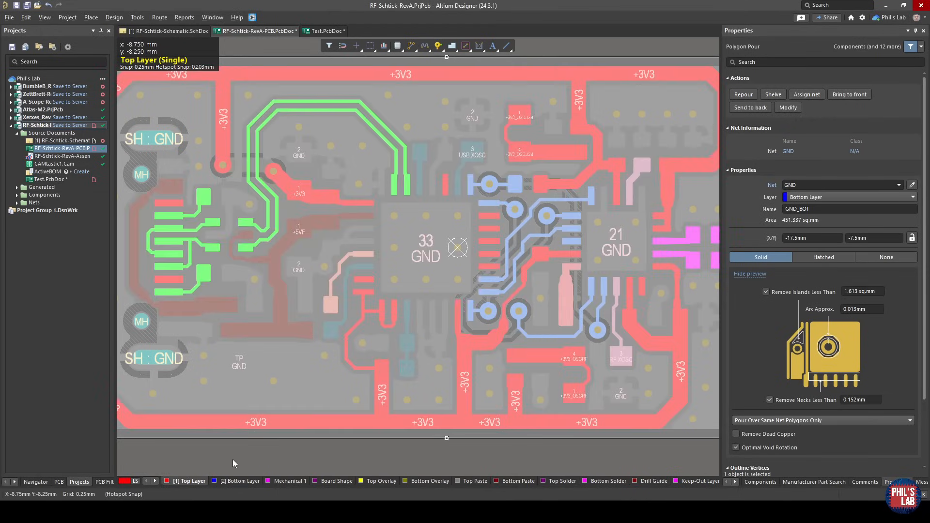
pyautogui.click(232, 459)
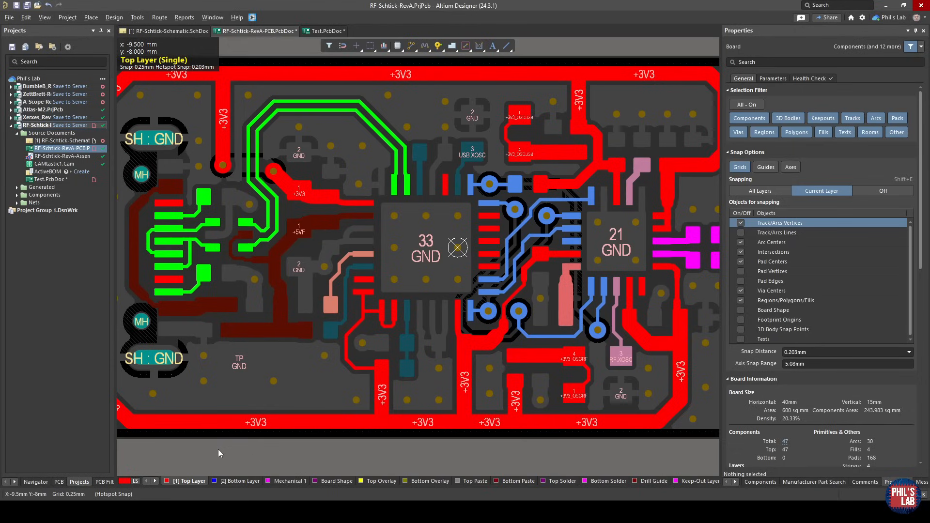
# Follow the +3V3 branch from the upper trace past the USB pair and through the decoupling capacitors to U1.
pyautogui.keyDown('ctrl'); pyautogui.scroll(6, 216, 180); pyautogui.keyUp('ctrl')
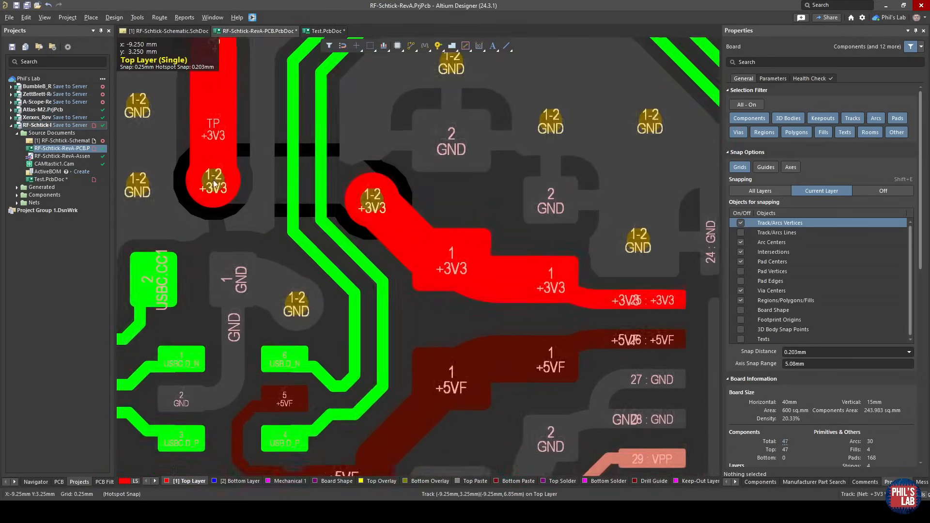
pyautogui.moveTo(213, 183); pyautogui.dragTo(313, 352, button='right')
pyautogui.click(314, 217)
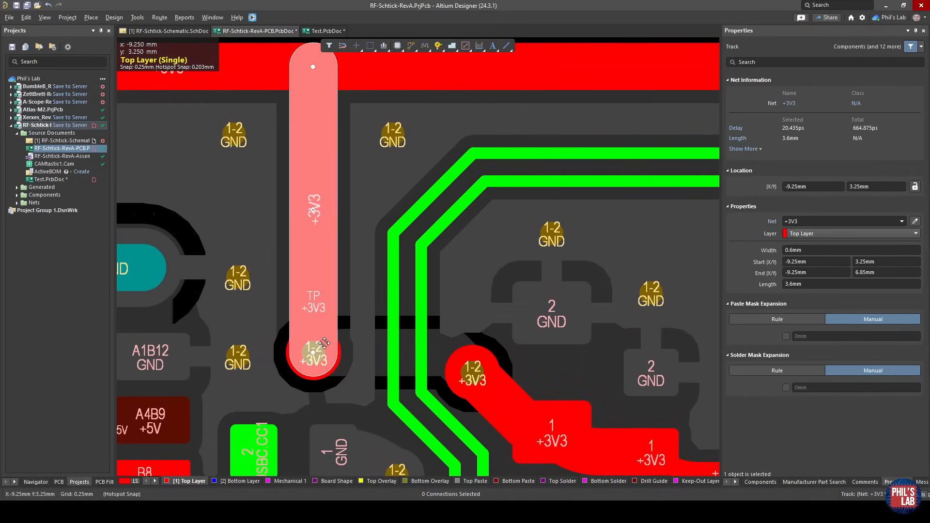
pyautogui.moveTo(541, 398); pyautogui.dragTo(399, 256, button='right')
pyautogui.click(412, 257)
pyautogui.click(489, 264)
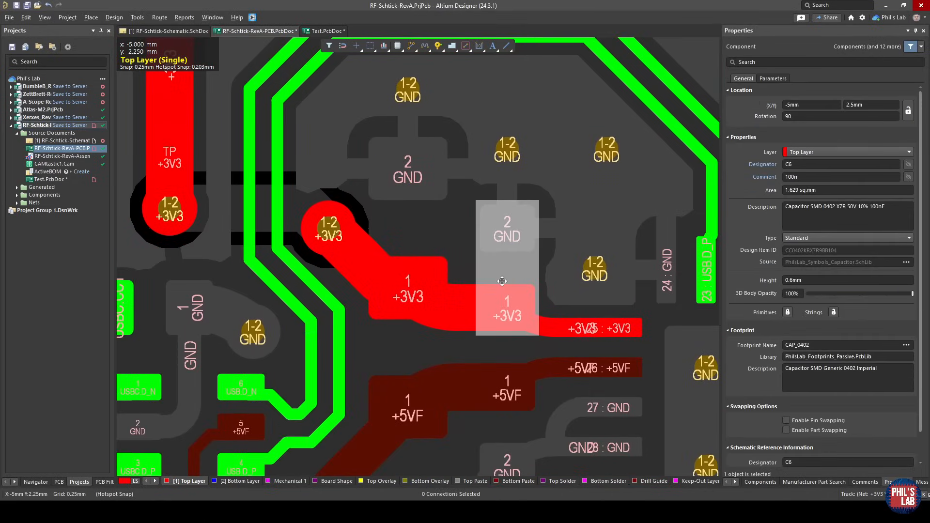
pyautogui.keyDown('ctrl'); pyautogui.scroll(-2, 556, 330); pyautogui.keyUp('ctrl')
pyautogui.click(610, 340)
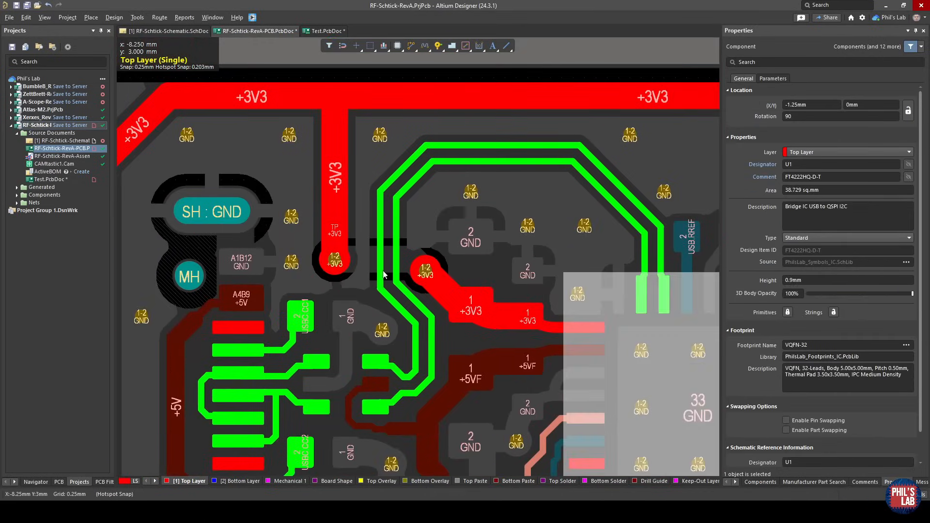
# Examine the bottom-layer +3V3 jumper under the USB pair, selecting its track, both vias and the adjoining top-layer segment.
pyautogui.keyDown('ctrl'); pyautogui.scroll(2, 379, 275); pyautogui.keyUp('ctrl')
pyautogui.click(292, 250)
pyautogui.click(232, 481)
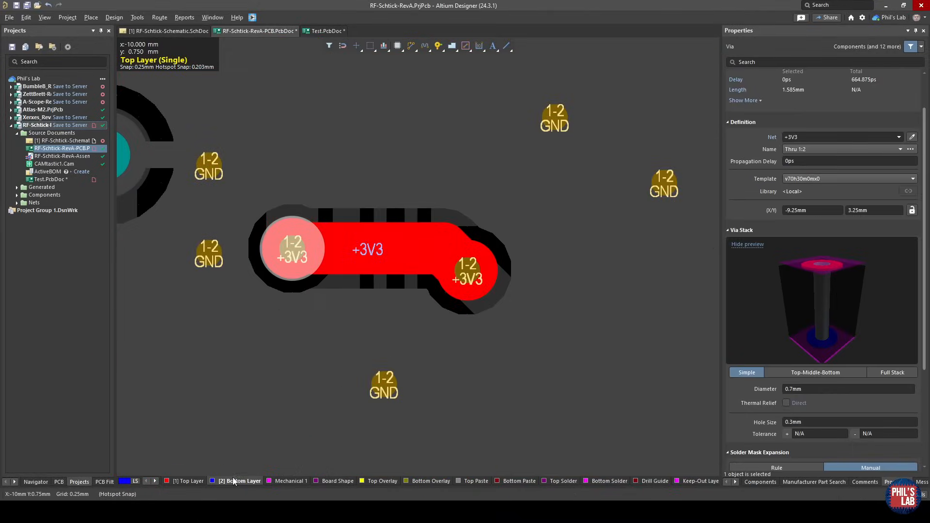
pyautogui.click(365, 244)
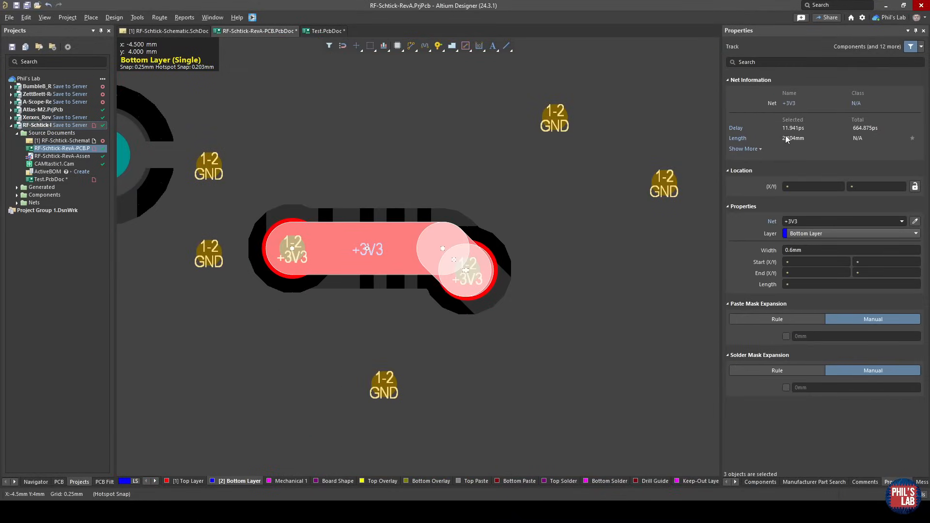
pyautogui.click(467, 270)
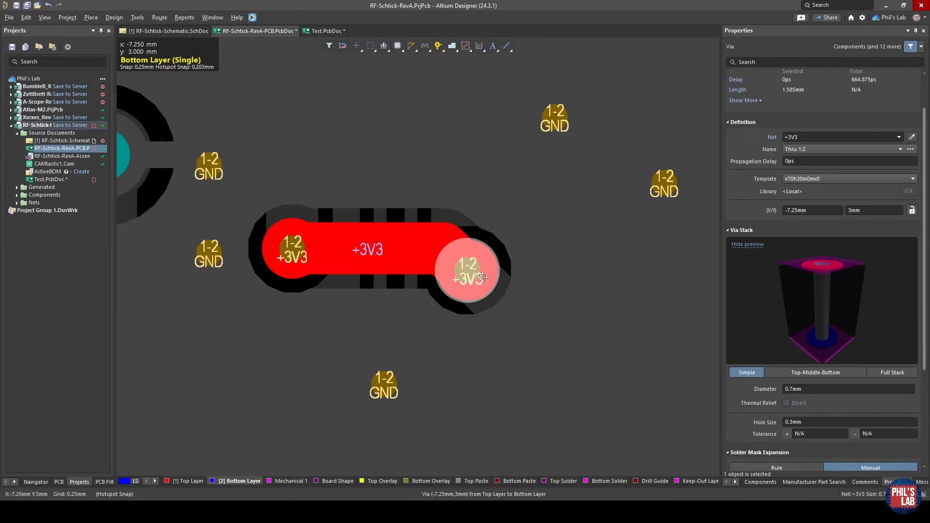
pyautogui.click(189, 482)
pyautogui.click(499, 305)
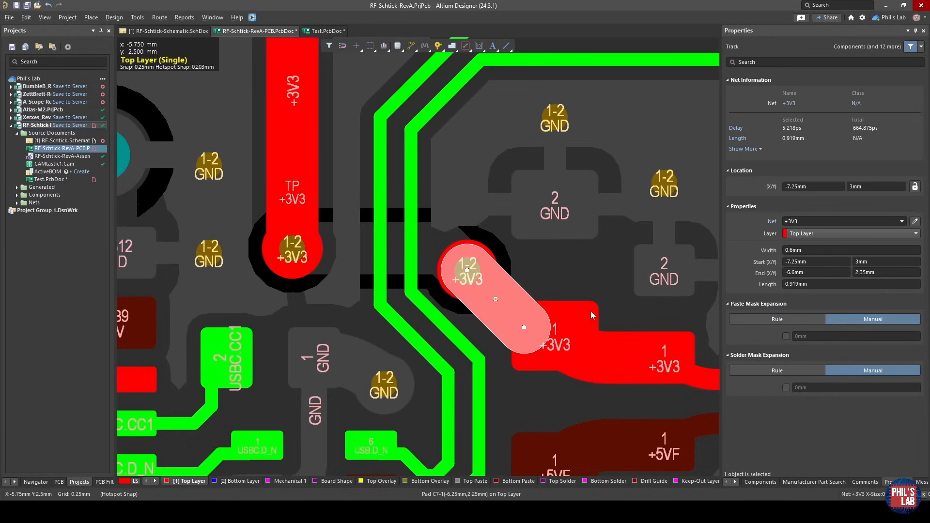
# Move the jumper's via near the test point up onto the +3V3 trace along the board's upper edge, and show the bottom layer.
pyautogui.keyDown('ctrl'); pyautogui.scroll(-2, 536, 297); pyautogui.keyUp('ctrl')
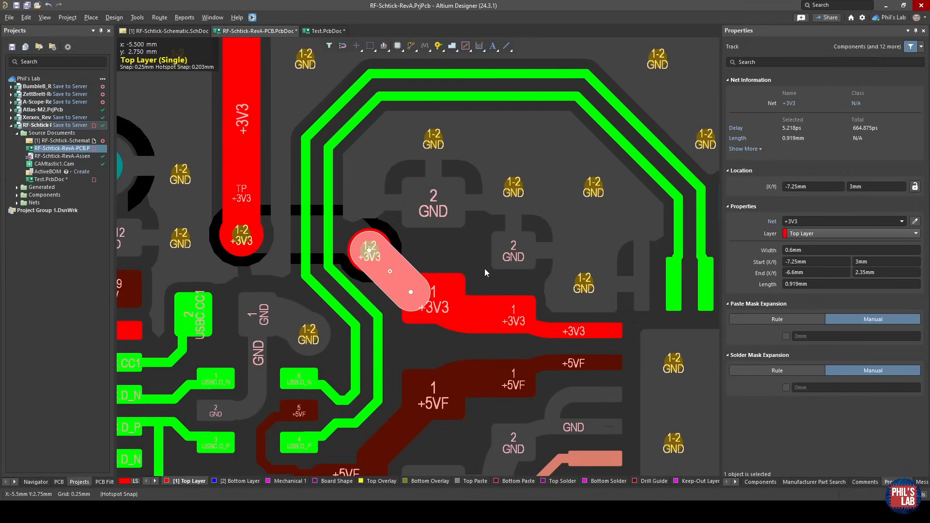
pyautogui.click(242, 235)
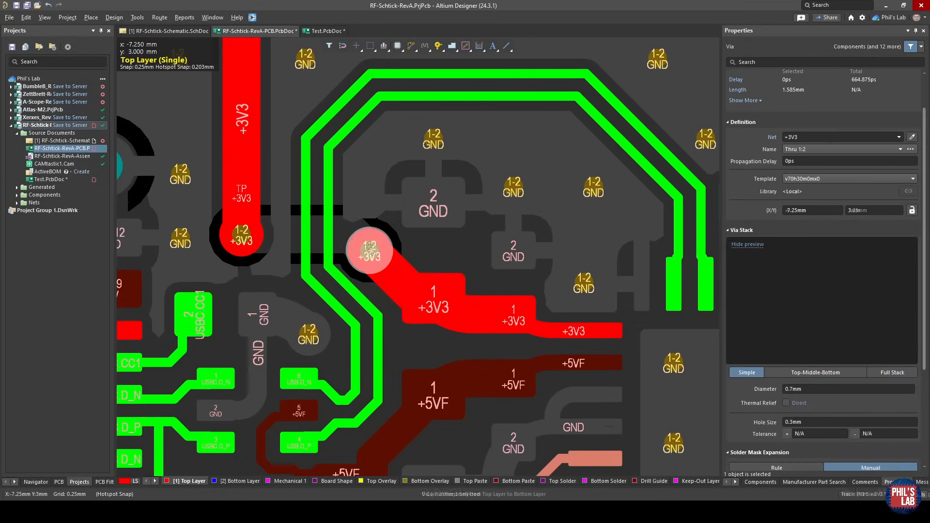
pyautogui.moveTo(258, 238); pyautogui.dragTo(356, 157)
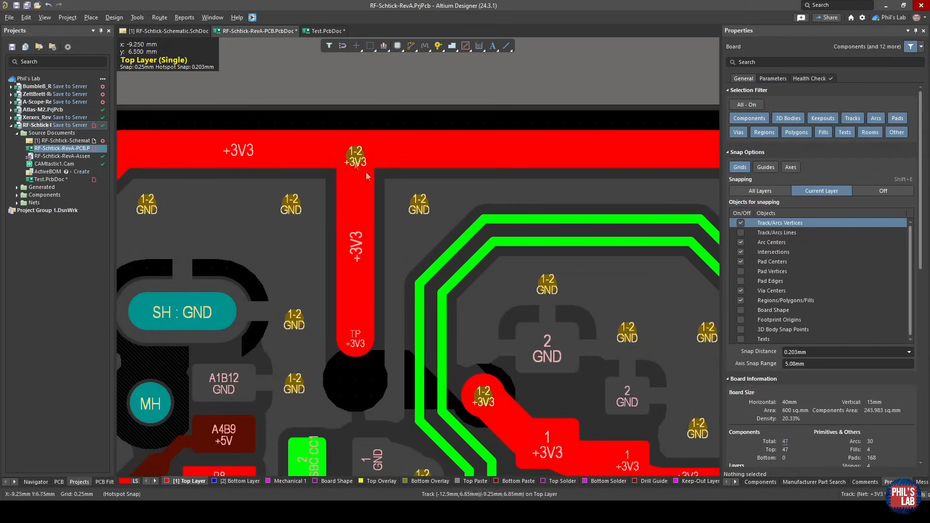
pyautogui.click(365, 142)
pyautogui.press('KP_Multiply')
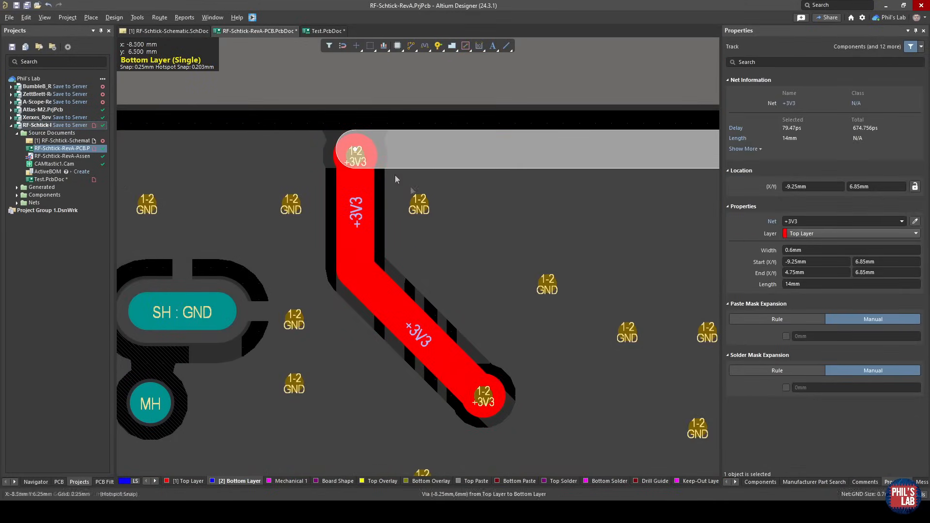
# Inspect the lengthened +3V3 track segments on the bottom layer, and undo the via move.
pyautogui.click(363, 220)
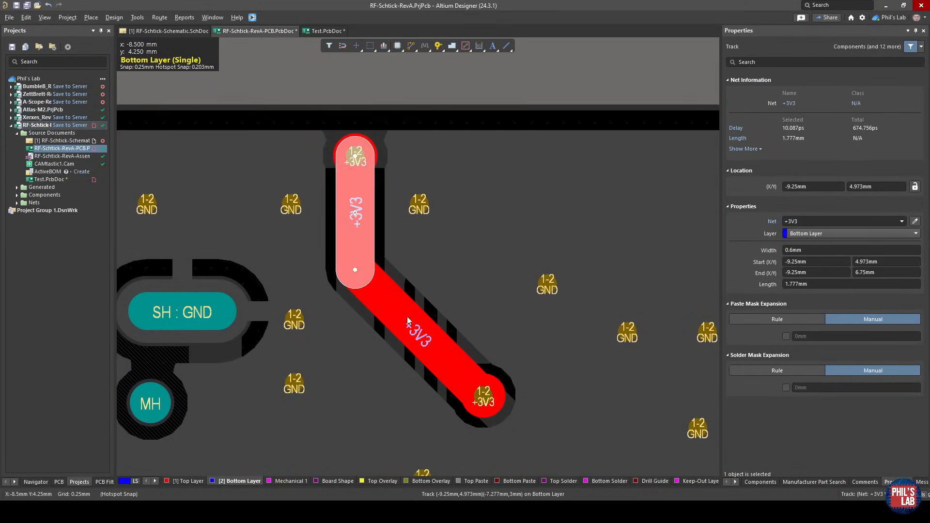
pyautogui.click(408, 321)
pyautogui.keyDown('ctrl'); pyautogui.scroll(-2, 407, 321); pyautogui.keyUp('ctrl')
pyautogui.keyDown('ctrl'); pyautogui.scroll(-3, 315, 214); pyautogui.keyUp('ctrl')
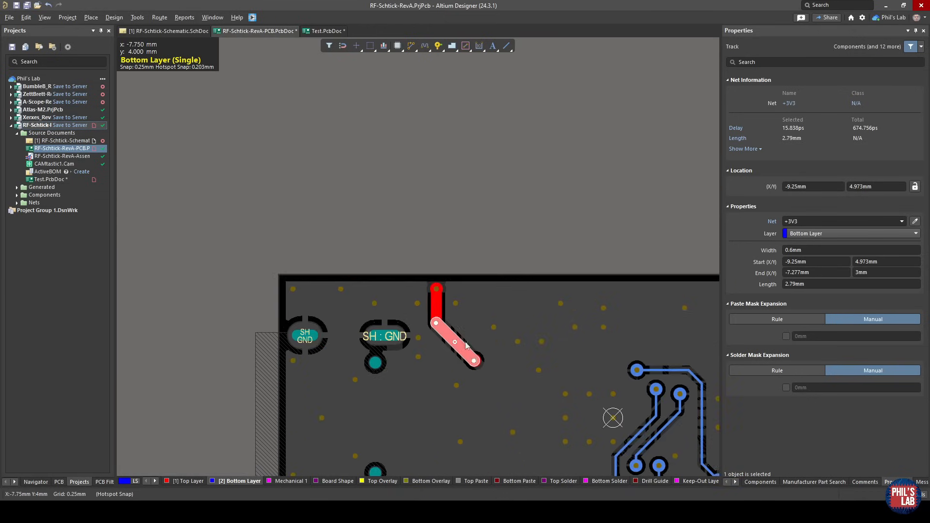
pyautogui.click(403, 168)
pyautogui.press('KP_Multiply')
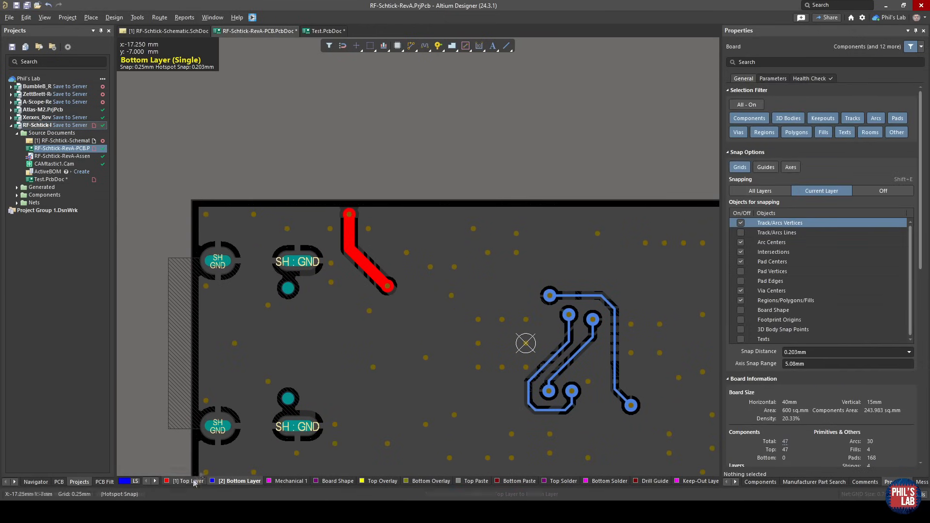
pyautogui.keyDown('ctrl'); pyautogui.scroll(5, 350, 243); pyautogui.keyUp('ctrl')
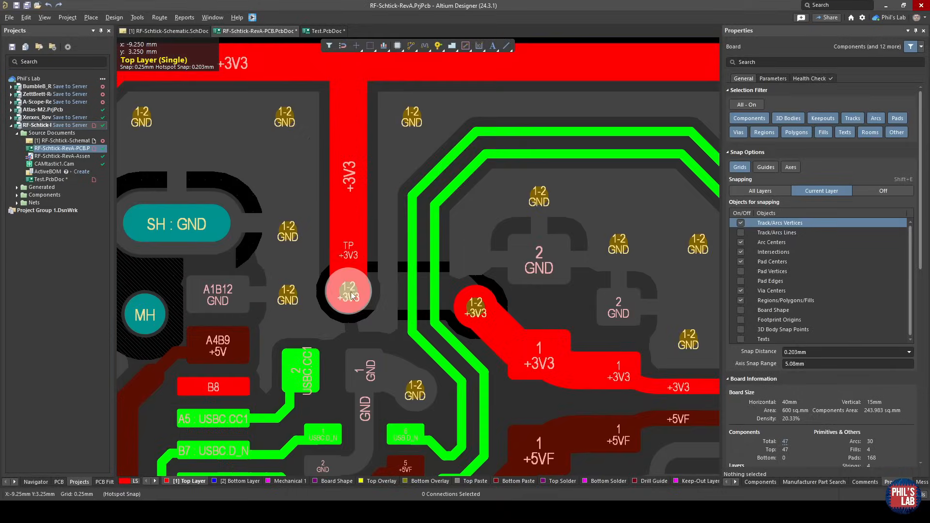
# Examine both vias of the short +3V3 jumper and the surrounding bottom-layer ground pour, and return to the top layer.
pyautogui.click(353, 295)
pyautogui.press('KP_Multiply')
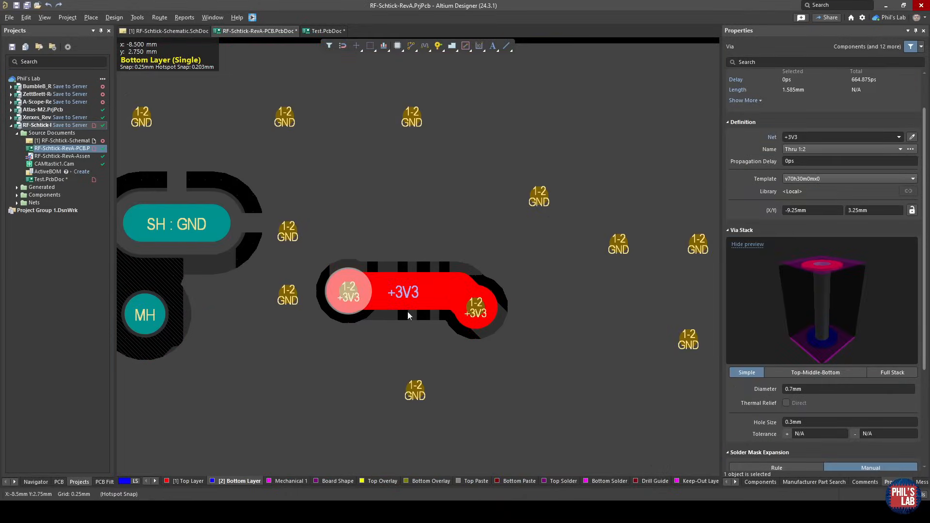
pyautogui.moveTo(475, 359); pyautogui.dragTo(417, 374, button='right')
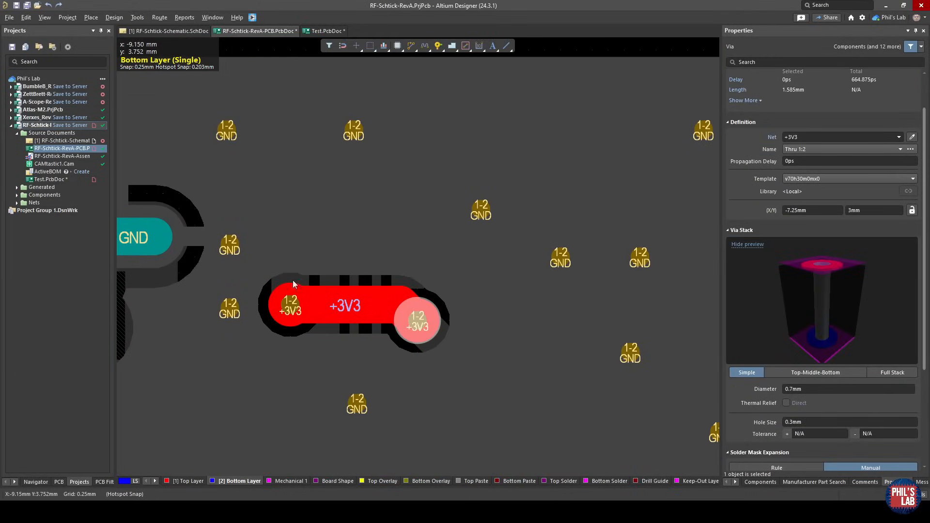
pyautogui.moveTo(386, 279); pyautogui.dragTo(386, 310, button='middle')
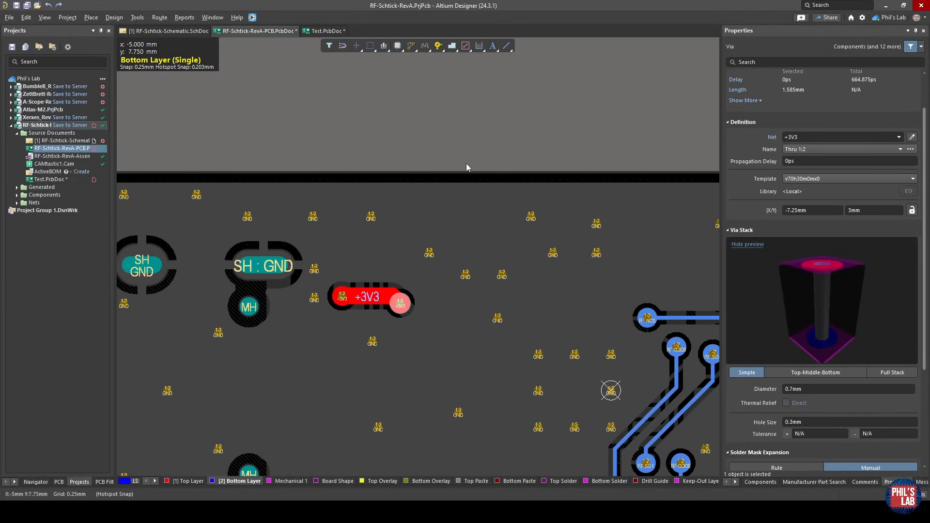
pyautogui.press('KP_Multiply')
pyautogui.click(343, 154)
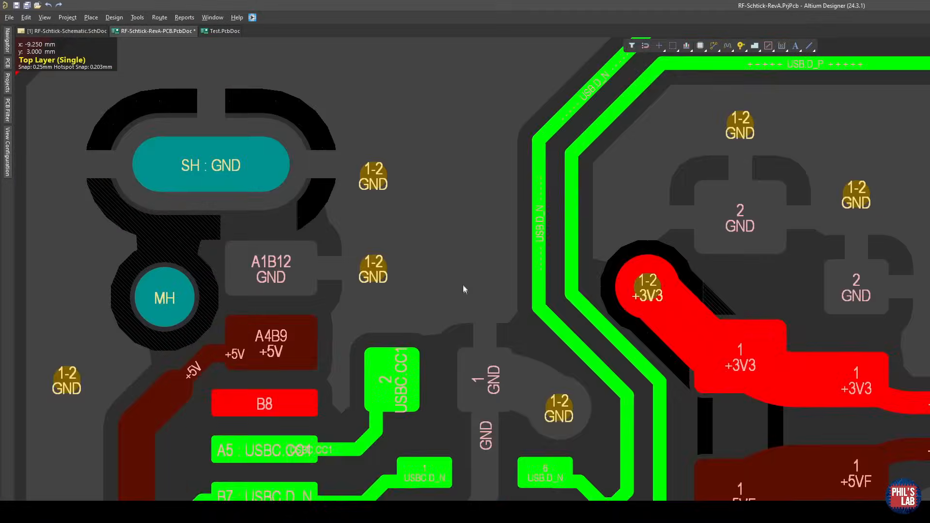
# Examine the rerouted +3V3 via beside the USB differential pair and the new supply path from the lower +3V3 trace.
pyautogui.moveTo(463, 284); pyautogui.dragTo(471, 331, button='right')
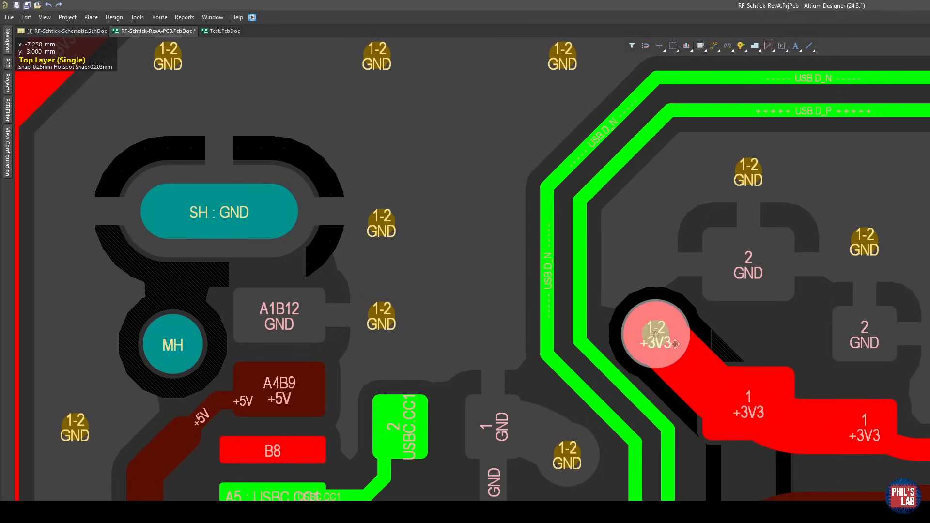
pyautogui.moveTo(654, 335); pyautogui.dragTo(582, 296, button='right')
pyautogui.moveTo(490, 275); pyautogui.dragTo(501, 316, button='right')
pyautogui.keyDown('ctrl'); pyautogui.scroll(2, 501, 316); pyautogui.keyUp('ctrl')
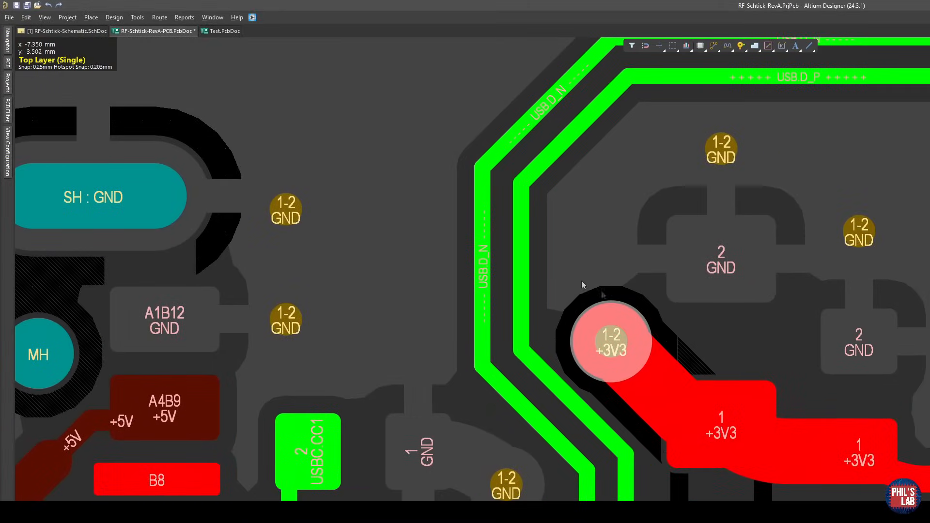
pyautogui.moveTo(490, 370)
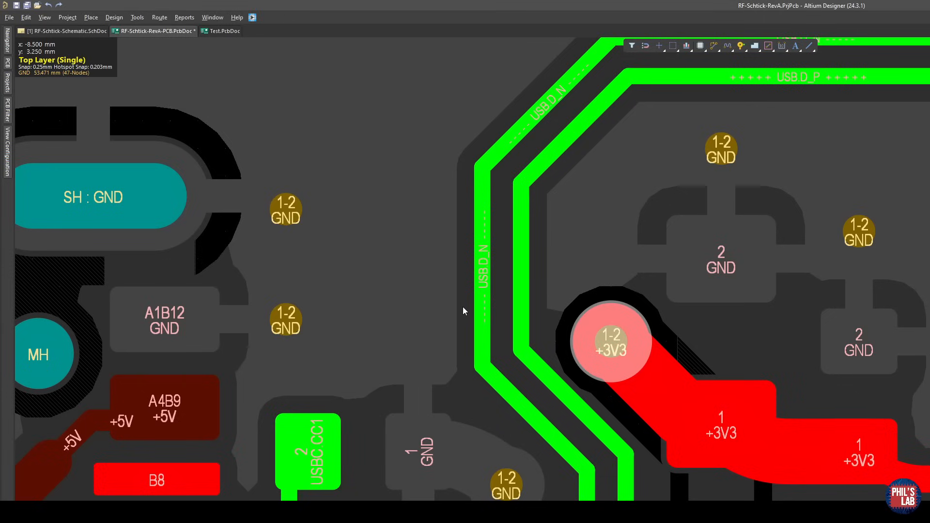
pyautogui.keyDown('ctrl'); pyautogui.scroll(-4, 466, 306); pyautogui.keyUp('ctrl')
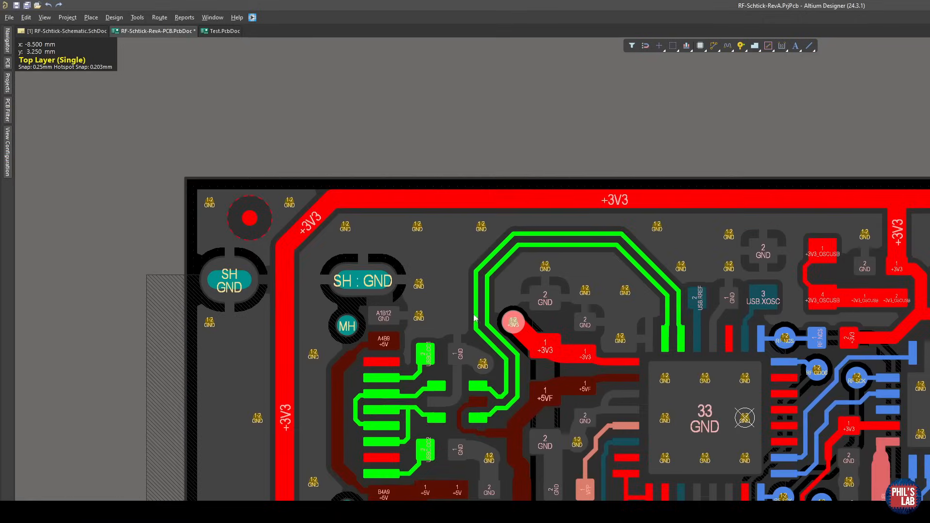
pyautogui.moveTo(517, 220); pyautogui.dragTo(536, 189, button='right')
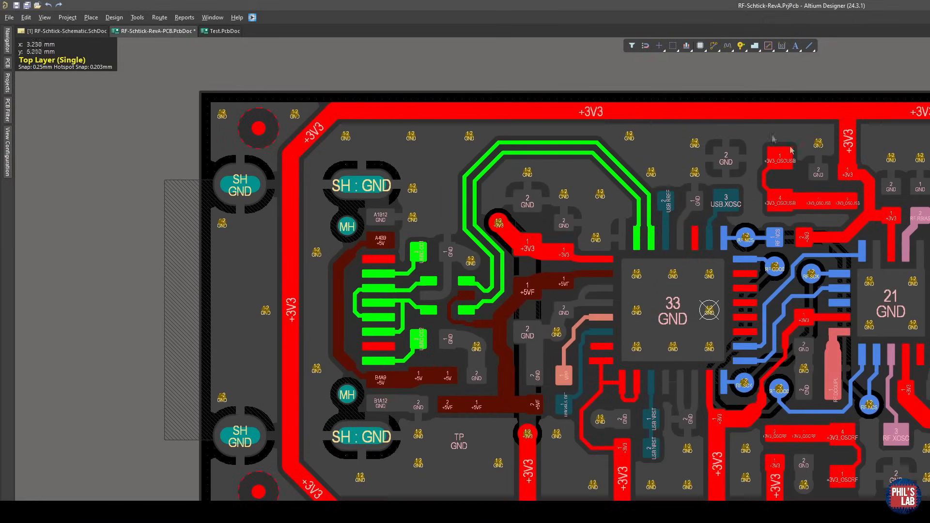
# Examine the lower +3V3 via beside the ground test point on the top layer, and show the long jumper on the bottom layer.
pyautogui.moveTo(494, 385); pyautogui.dragTo(493, 327, button='right')
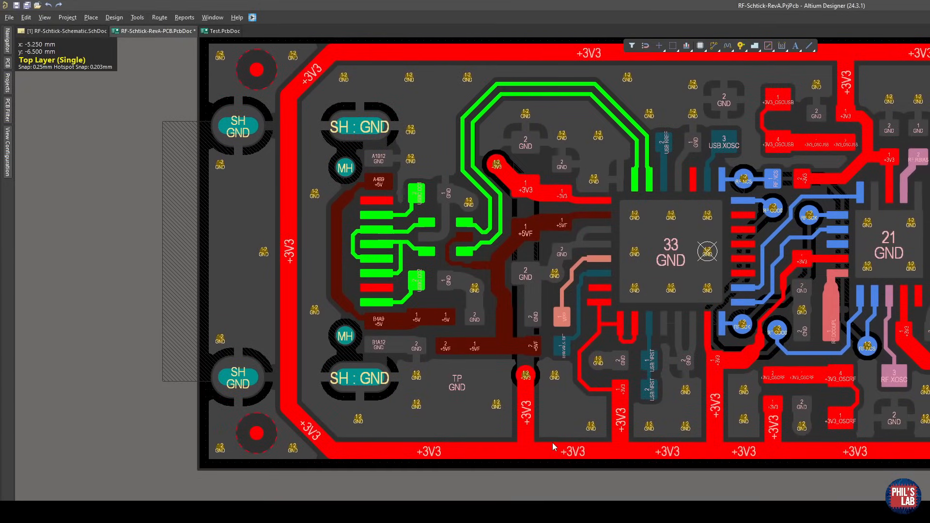
pyautogui.keyDown('ctrl'); pyautogui.scroll(4, 490, 446); pyautogui.keyUp('ctrl')
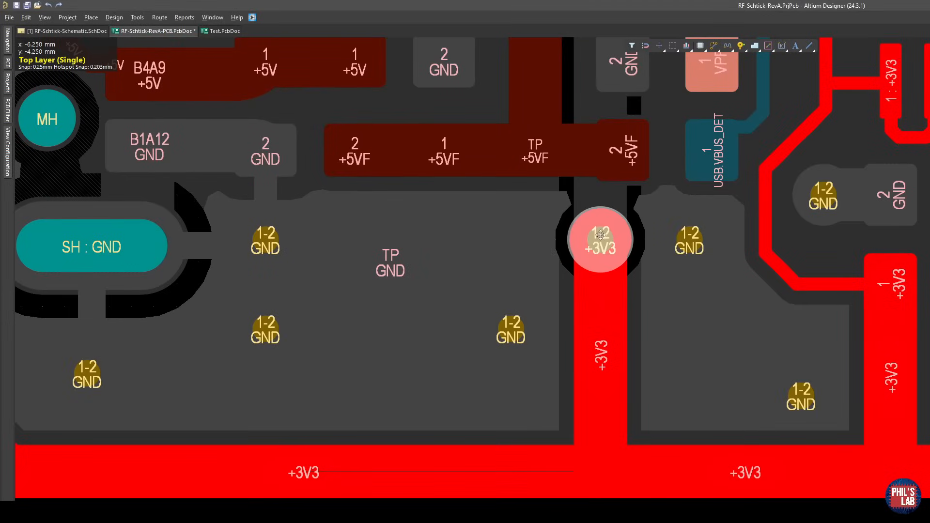
pyautogui.keyDown('ctrl'); pyautogui.scroll(-3, 606, 245); pyautogui.keyUp('ctrl')
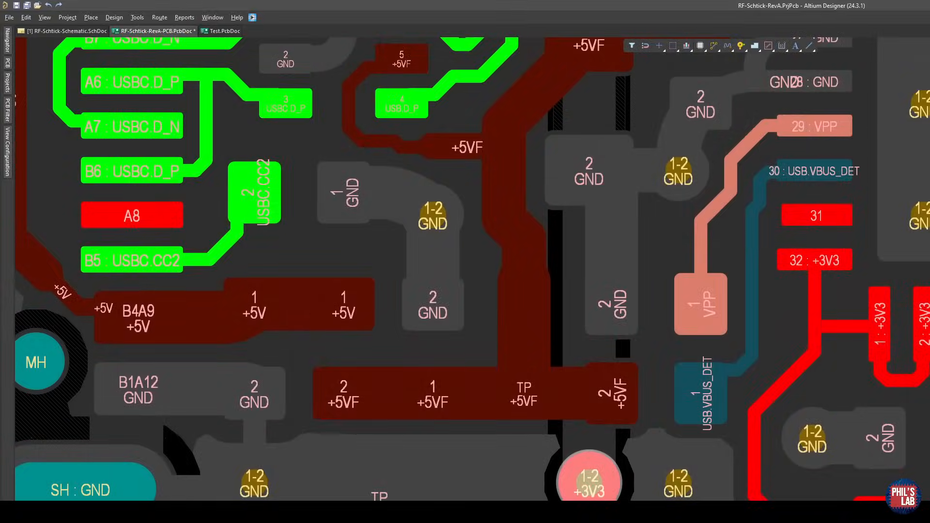
pyautogui.click(218, 507)
pyautogui.moveTo(568, 171); pyautogui.dragTo(640, 399, button='right')
pyautogui.keyDown('ctrl'); pyautogui.scroll(-3, 640, 399); pyautogui.keyUp('ctrl')
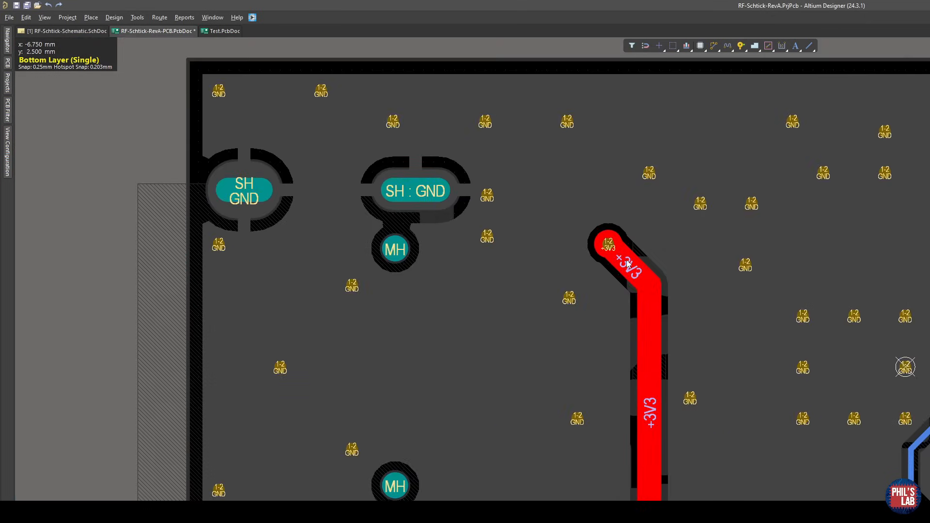
# Compare the top-layer +3V3 pads near the USB pair with the long +3V3 track and the bottom ground pour it cuts through.
pyautogui.click(179, 507)
pyautogui.keyDown('ctrl'); pyautogui.scroll(3, 588, 307); pyautogui.keyUp('ctrl')
pyautogui.click(633, 216)
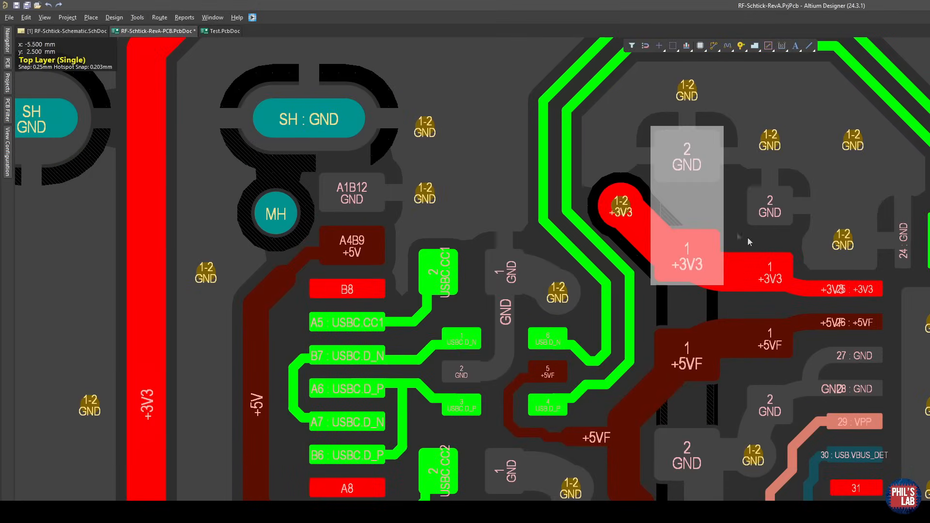
pyautogui.moveTo(892, 316); pyautogui.dragTo(723, 298, button='right')
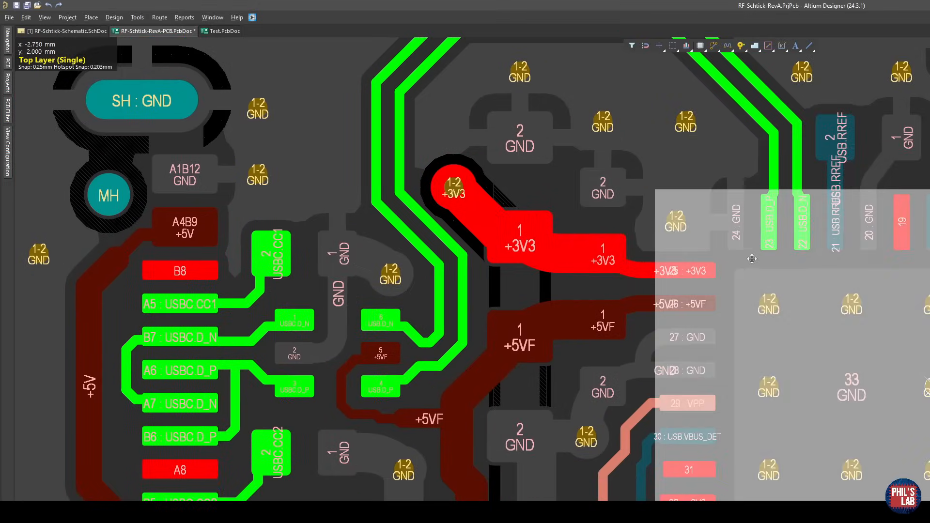
pyautogui.moveTo(571, 304); pyautogui.dragTo(674, 358, button='right')
pyautogui.moveTo(616, 458); pyautogui.dragTo(612, 419, button='right')
pyautogui.keyDown('ctrl'); pyautogui.keyDown('shift'); pyautogui.scroll(-1, 590, 401); pyautogui.keyUp('shift'); pyautogui.keyUp('ctrl')
pyautogui.click(615, 382)
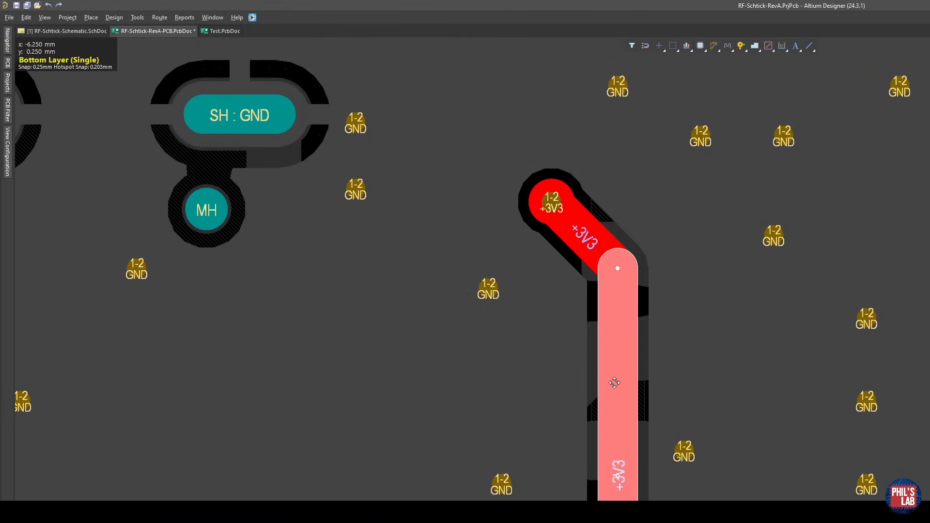
pyautogui.keyDown('ctrl'); pyautogui.scroll(-2, 616, 383); pyautogui.keyUp('ctrl')
pyautogui.keyDown('ctrl'); pyautogui.scroll(-1, 634, 326); pyautogui.keyUp('ctrl')
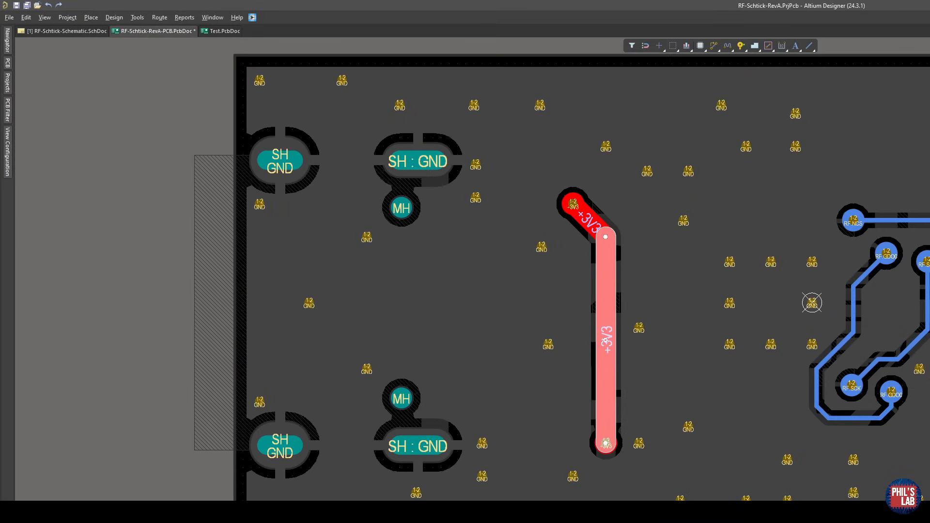
pyautogui.press('Delete')
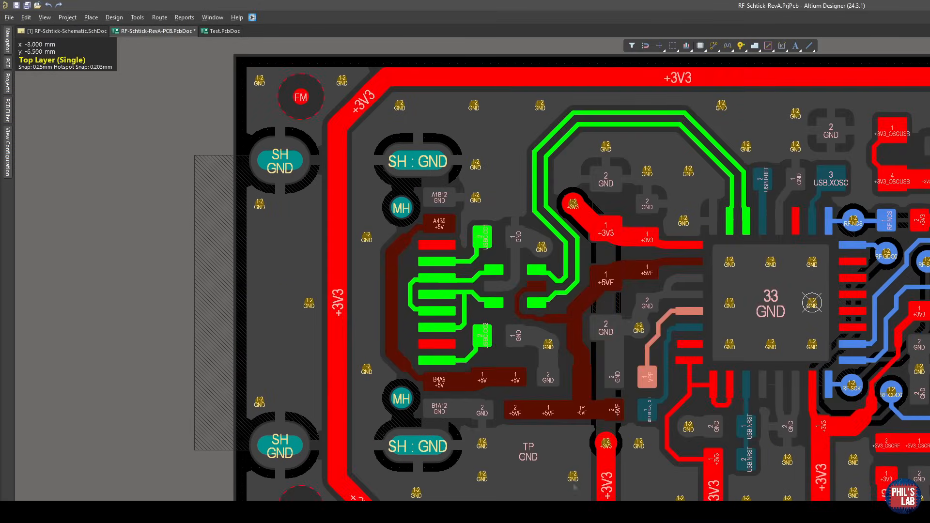
# Examine the top-layer +5VF routing, USB differential pair and upper +3V3 via above the long jumper's path.
pyautogui.keyDown('ctrl'); pyautogui.scroll(2, 615, 287); pyautogui.keyUp('ctrl')
pyautogui.moveTo(578, 388); pyautogui.dragTo(572, 370, button='right')
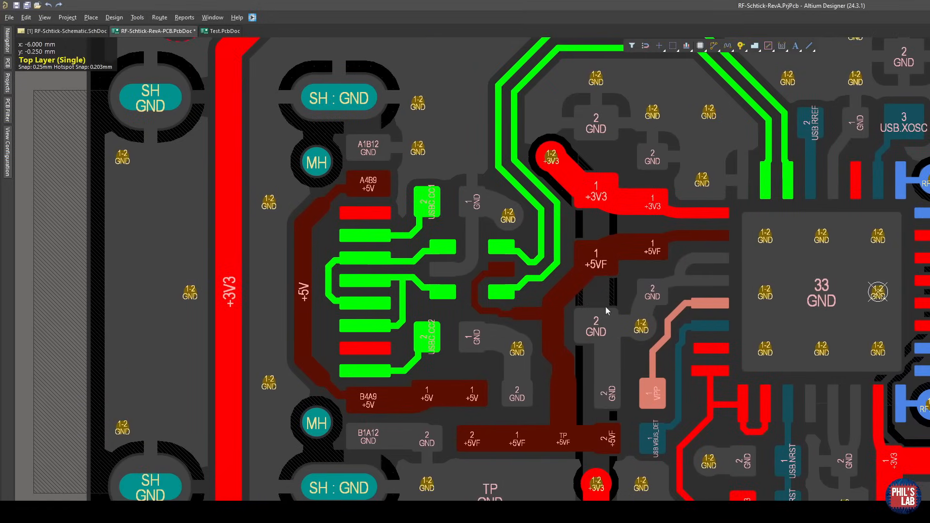
pyautogui.keyDown('ctrl'); pyautogui.scroll(1, 606, 307); pyautogui.keyUp('ctrl')
pyautogui.scroll(-3, 568, 330)
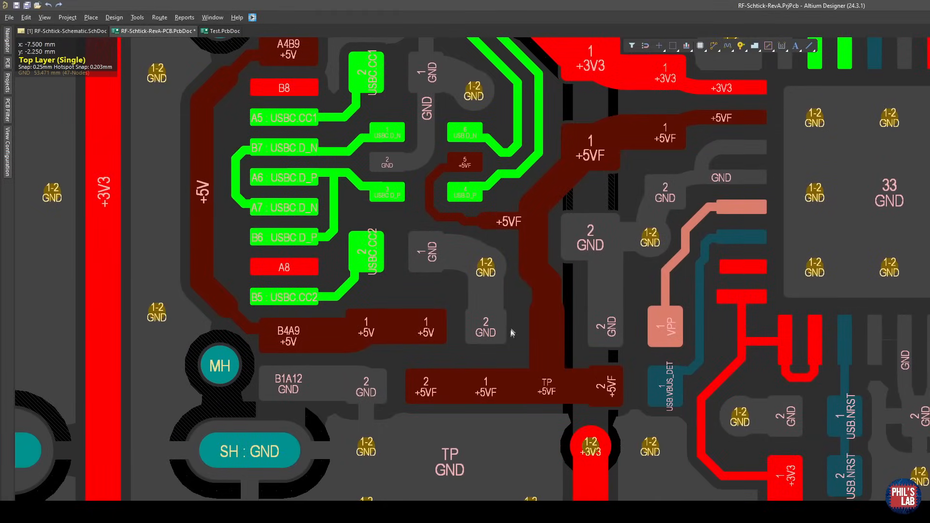
pyautogui.moveTo(563, 214); pyautogui.dragTo(591, 500, button='right')
pyautogui.keyDown('ctrl'); pyautogui.scroll(1, 586, 403); pyautogui.keyUp('ctrl')
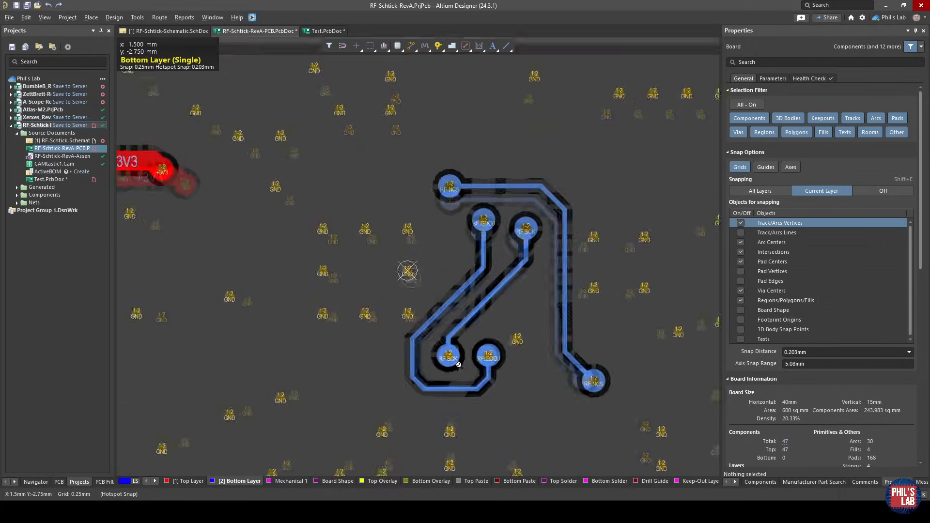
pyautogui.keyDown('ctrl'); pyautogui.scroll(3, 407, 270); pyautogui.keyUp('ctrl')
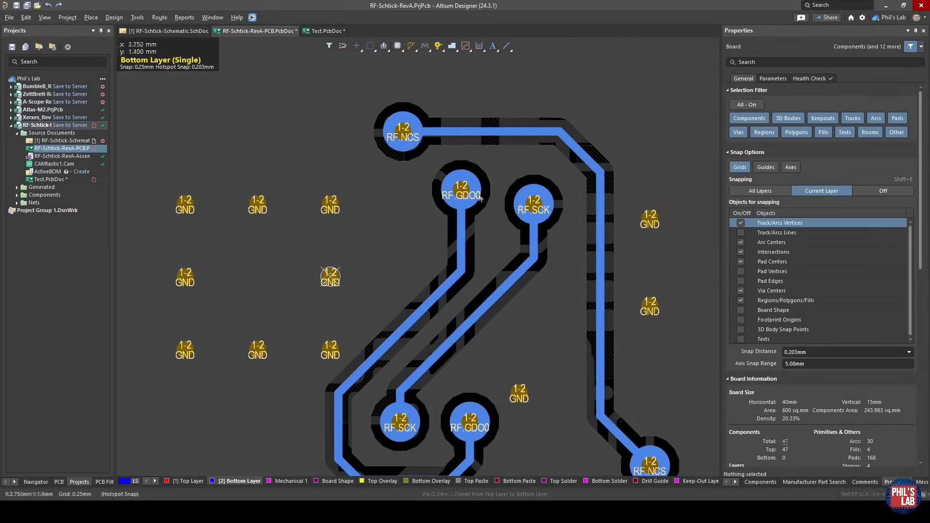
# Try the RF.GDO0 via closer to the RF.SCK via on the bottom layer, and undo the via move.
pyautogui.keyDown('ctrl'); pyautogui.scroll(1, 479, 198); pyautogui.keyUp('ctrl')
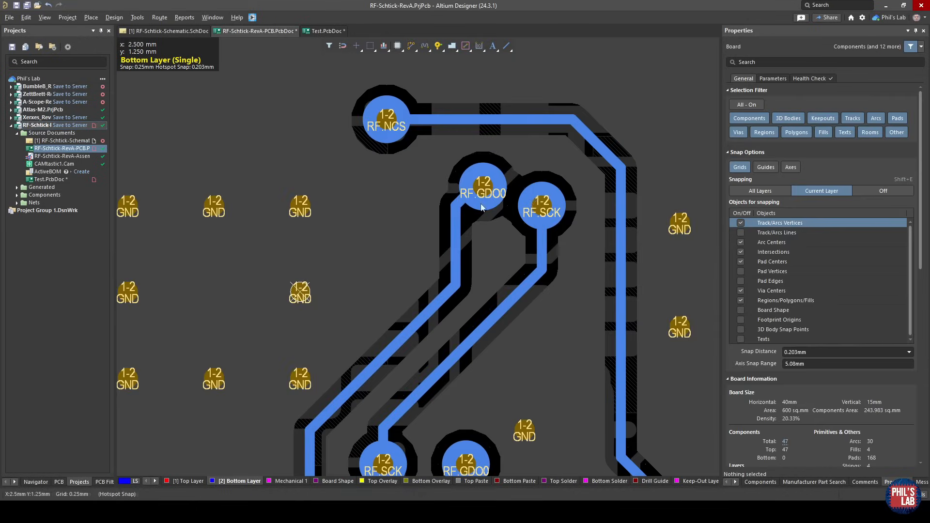
pyautogui.keyDown('ctrl'); pyautogui.scroll(2, 524, 189); pyautogui.keyUp('ctrl')
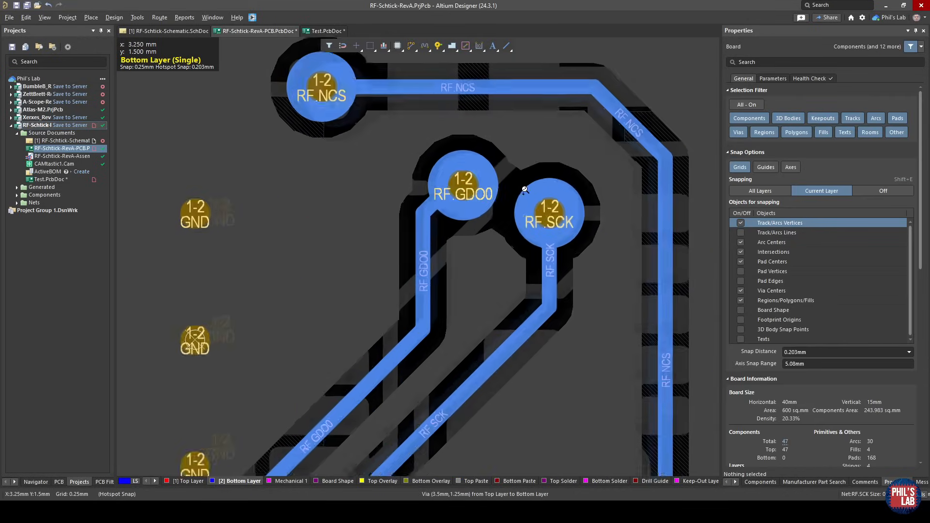
pyautogui.keyDown('ctrl'); pyautogui.scroll(1, 525, 190); pyautogui.keyUp('ctrl')
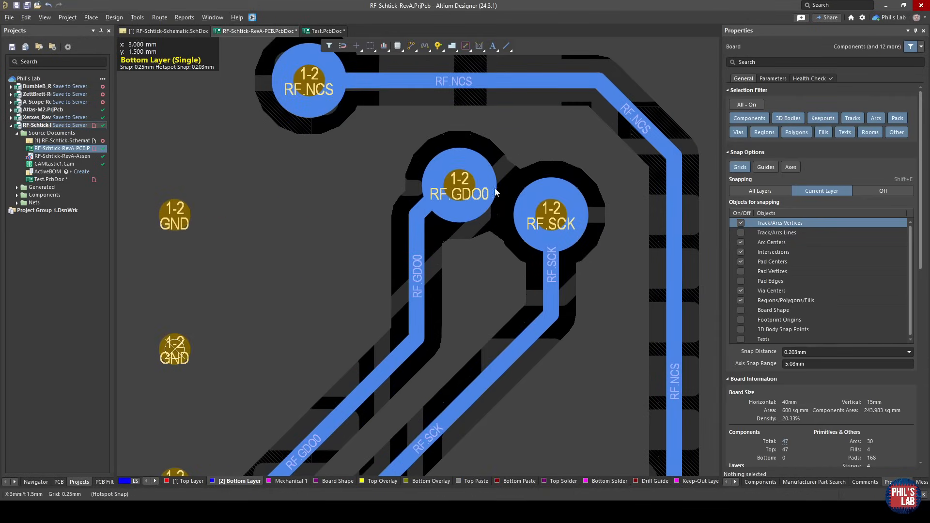
pyautogui.keyDown('ctrl'); pyautogui.scroll(-1, 505, 152); pyautogui.keyUp('ctrl')
pyautogui.hotkey('ctrl', 'z')
pyautogui.hotkey('ctrl', 'z')
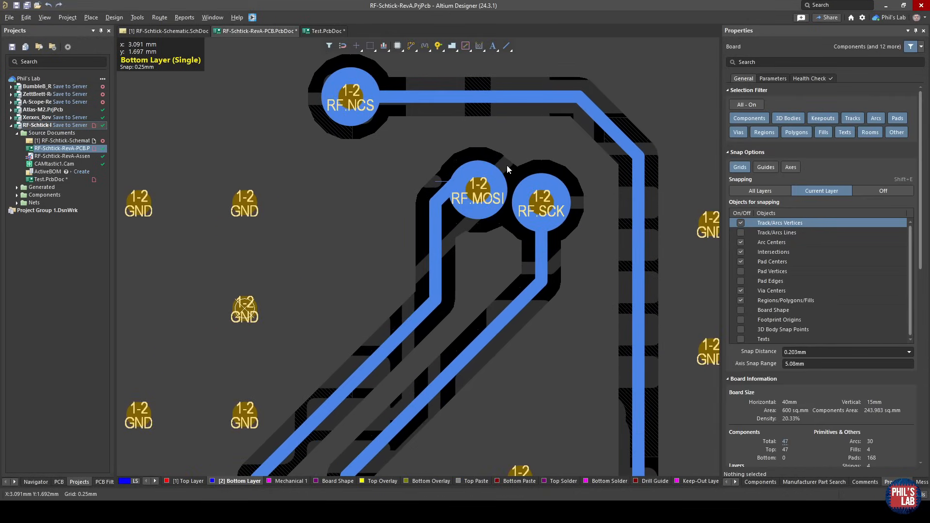
pyautogui.hotkey('ctrl', 'z')
pyautogui.hotkey('ctrl', 'y')
pyautogui.hotkey('ctrl', 'y')
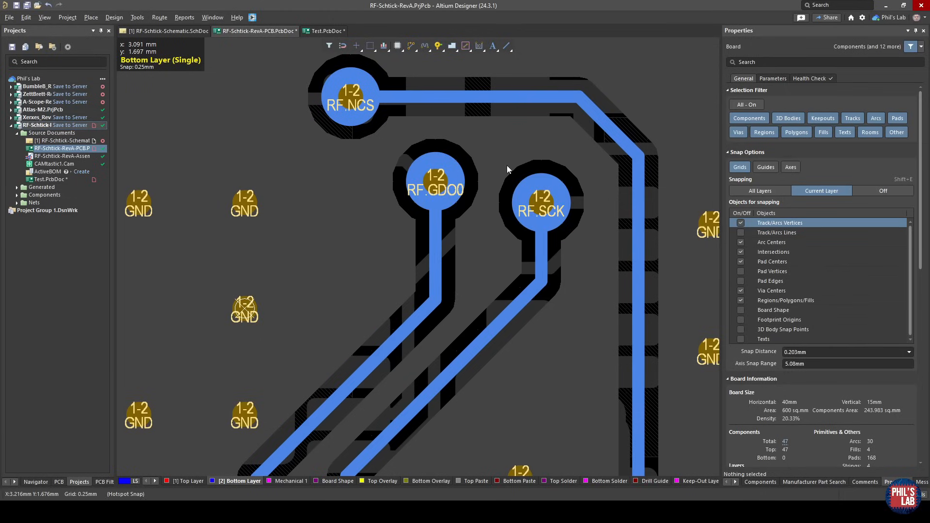
# Shift the diagonal RF.GDO0 track segment slightly closer to the RF.SCK track on the bottom layer, and repour all polygons.
pyautogui.moveTo(332, 442); pyautogui.dragTo(395, 310, button='right')
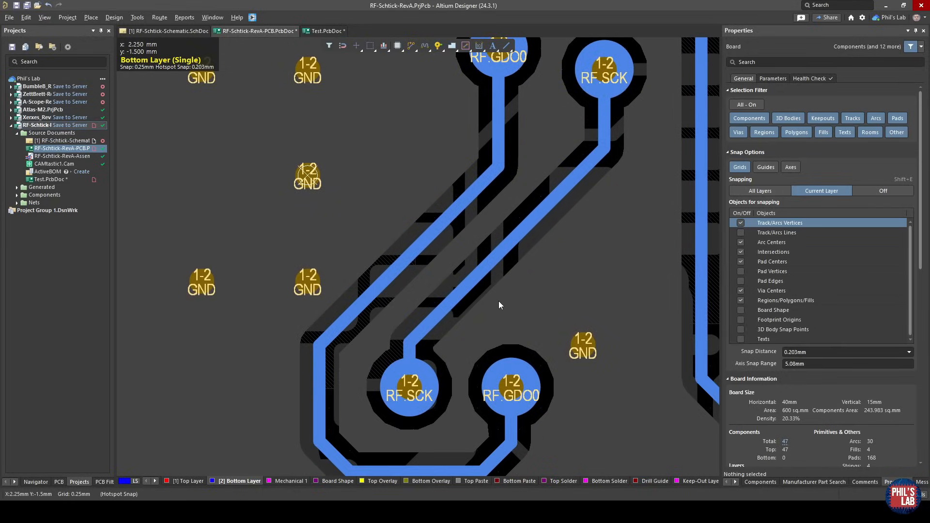
pyautogui.moveTo(413, 259); pyautogui.dragTo(423, 281)
pyautogui.press('t')
pyautogui.press('g')
pyautogui.press('a')
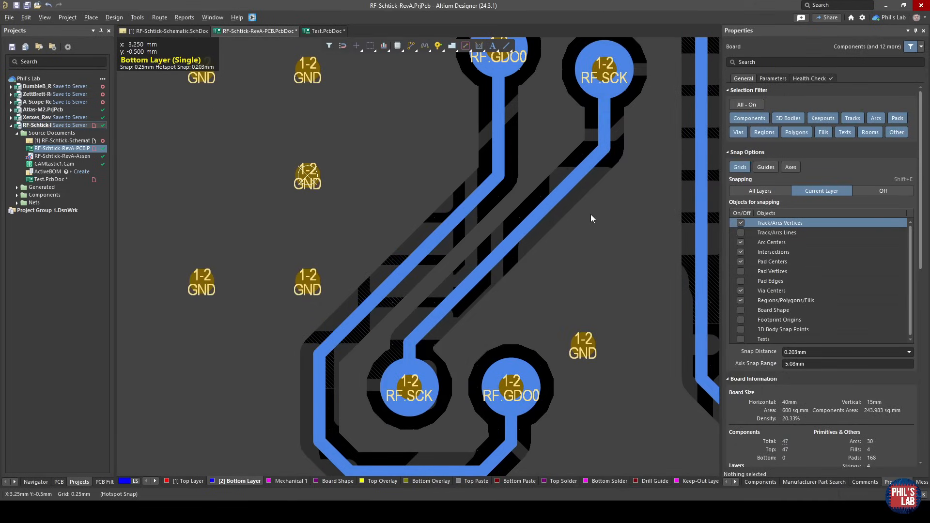
# Examine the top-layer RF.MOSI and RF.MISO tracks running between the RF.GDO0 and RF.SCK vias.
pyautogui.keyDown('ctrl'); pyautogui.scroll(-3, 591, 219); pyautogui.keyUp('ctrl')
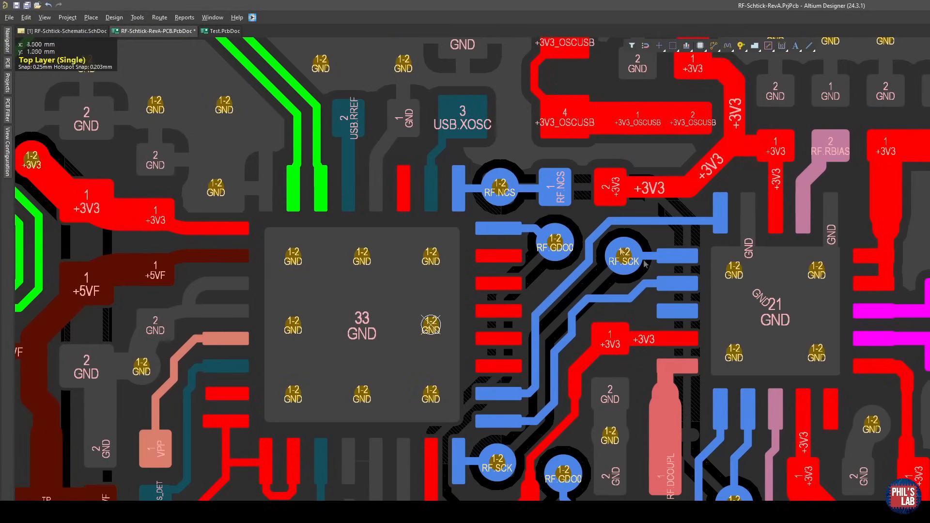
pyautogui.moveTo(560, 420); pyautogui.dragTo(548, 381, button='right')
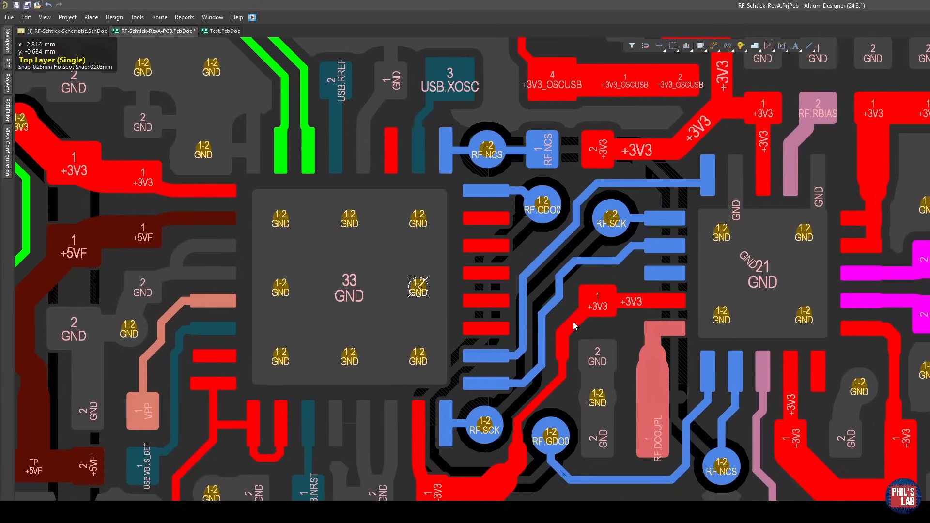
pyautogui.keyDown('ctrl'); pyautogui.scroll(2, 555, 299); pyautogui.keyUp('ctrl')
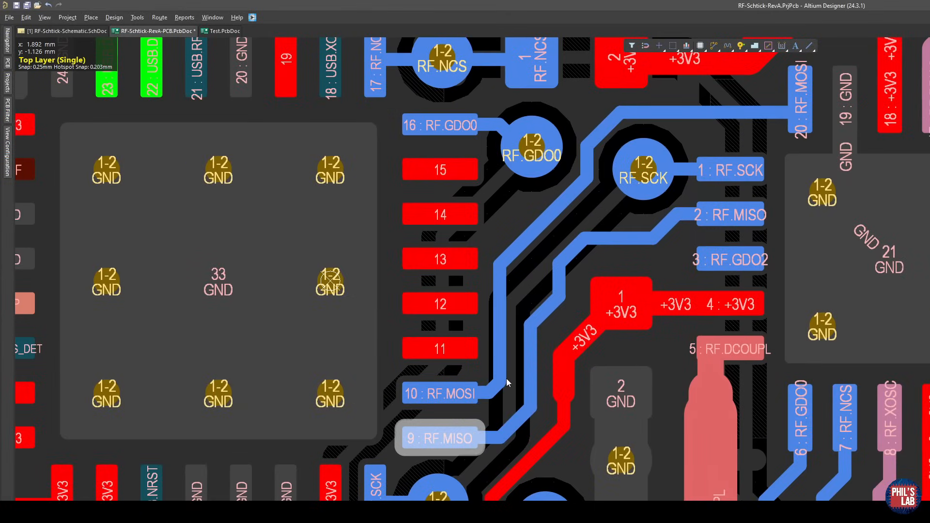
pyautogui.moveTo(513, 370); pyautogui.dragTo(520, 393, button='right')
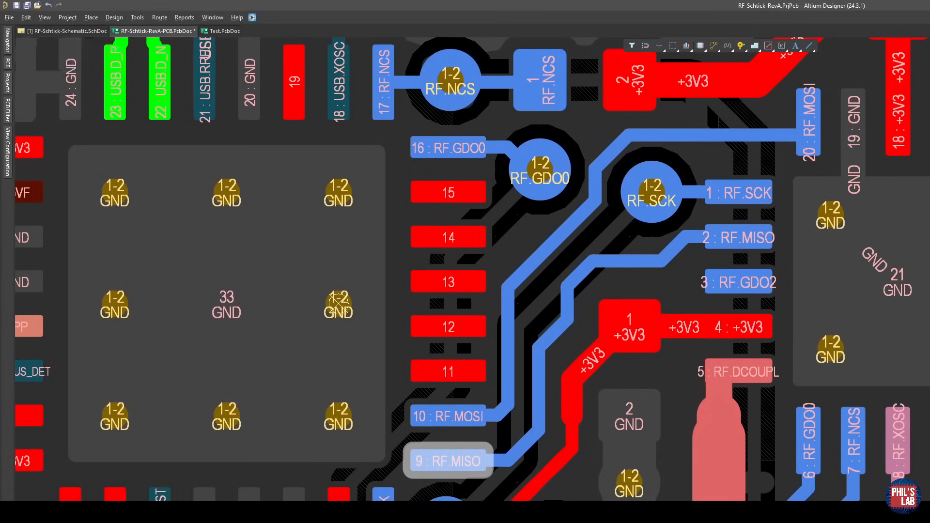
# Reroute the RF.SCK track on the bottom layer farther from the RF.GDO0 track, leaving room for ground pour between them.
pyautogui.hotkey('shift', 's')
pyautogui.hotkey('shift', 's')
pyautogui.hotkey('shift', 's')
pyautogui.moveTo(517, 382); pyautogui.dragTo(618, 368)
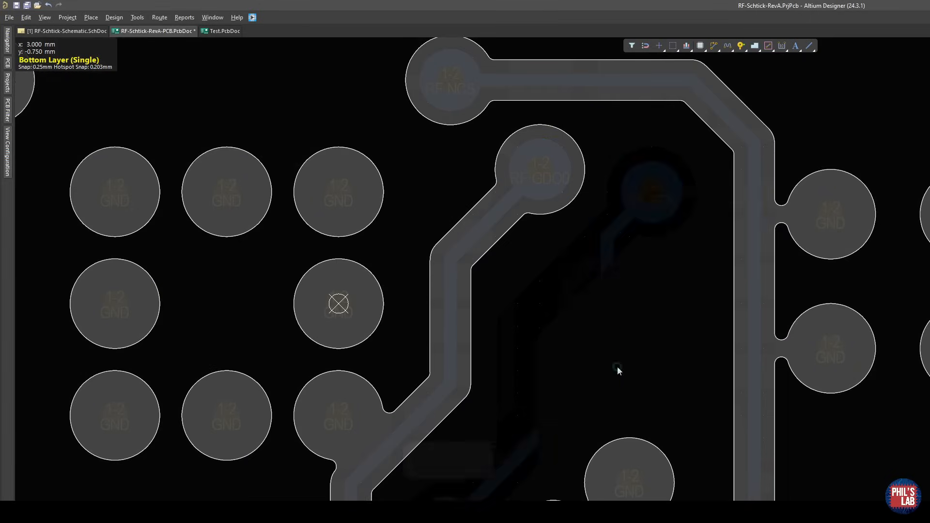
pyautogui.hotkey('shift', 's')
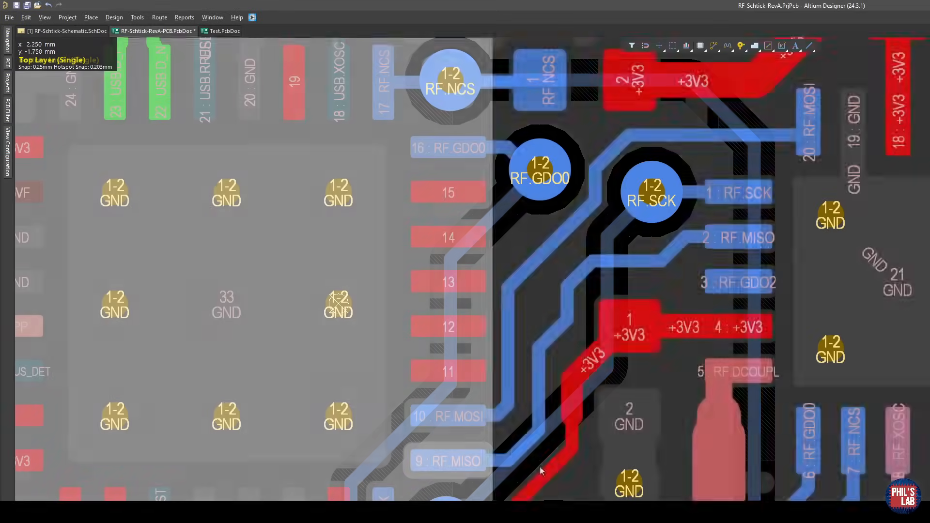
pyautogui.keyDown('ctrl'); pyautogui.scroll(2, 540, 395); pyautogui.keyUp('ctrl')
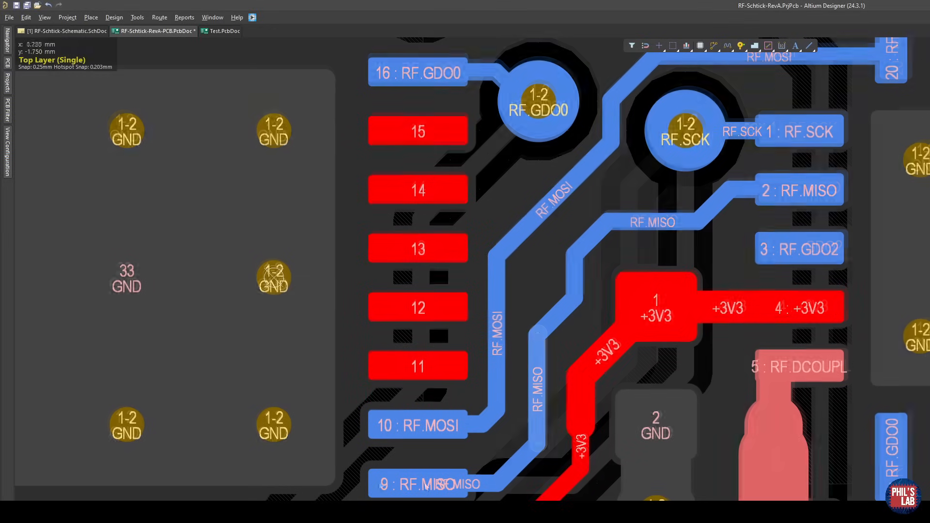
pyautogui.press('KP_Multiply')
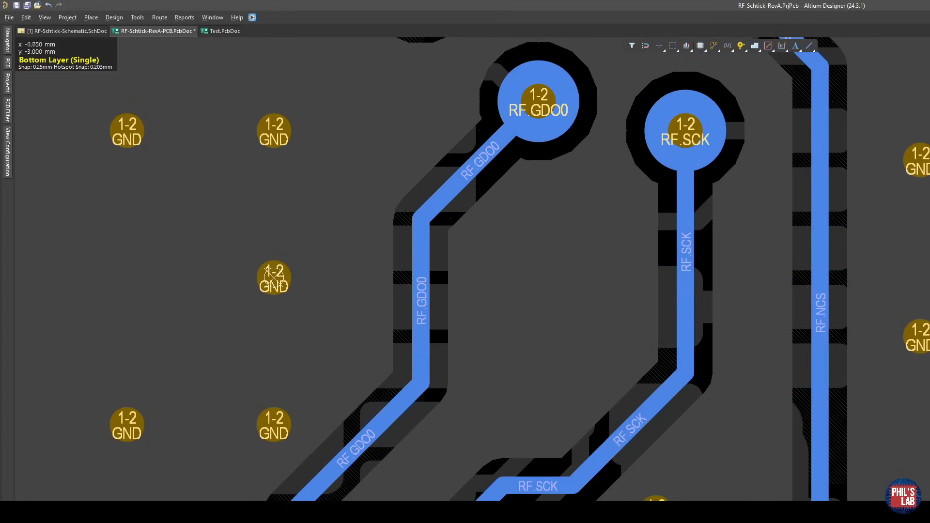
# Examine the ground pour around the separated RF.GDO0 and RF.SCK bottom-layer tracks, and return to the top layer.
pyautogui.moveTo(545, 461); pyautogui.dragTo(577, 381, button='right')
pyautogui.keyDown('ctrl'); pyautogui.scroll(-2, 601, 381); pyautogui.keyUp('ctrl')
pyautogui.keyDown('ctrl'); pyautogui.scroll(-3, 645, 350); pyautogui.keyUp('ctrl')
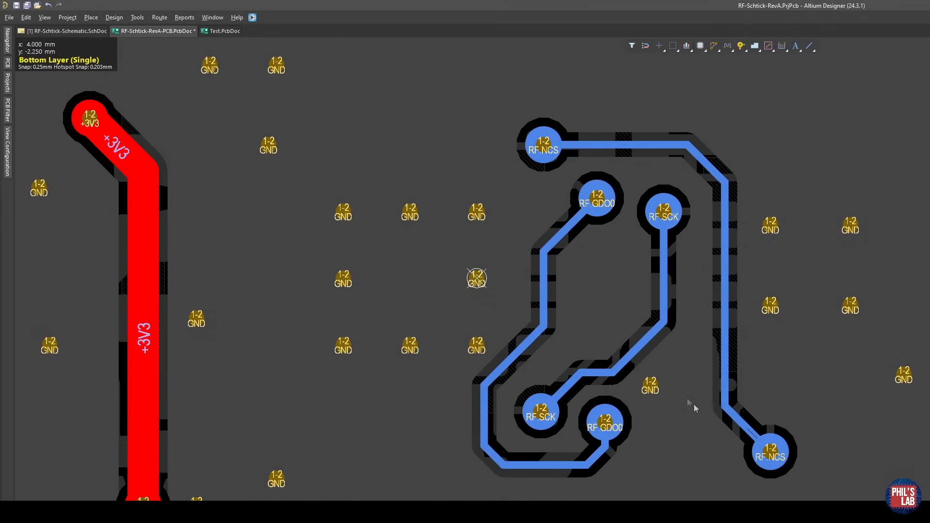
pyautogui.keyDown('ctrl'); pyautogui.scroll(1, 599, 294); pyautogui.keyUp('ctrl')
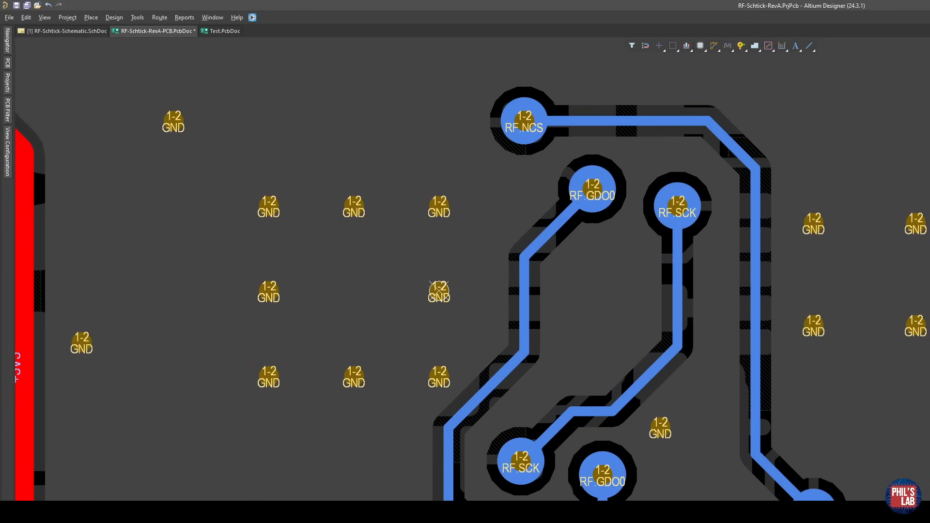
pyautogui.press('KP_Multiply')
pyautogui.keyDown('ctrl'); pyautogui.scroll(2, 630, 335); pyautogui.keyUp('ctrl')
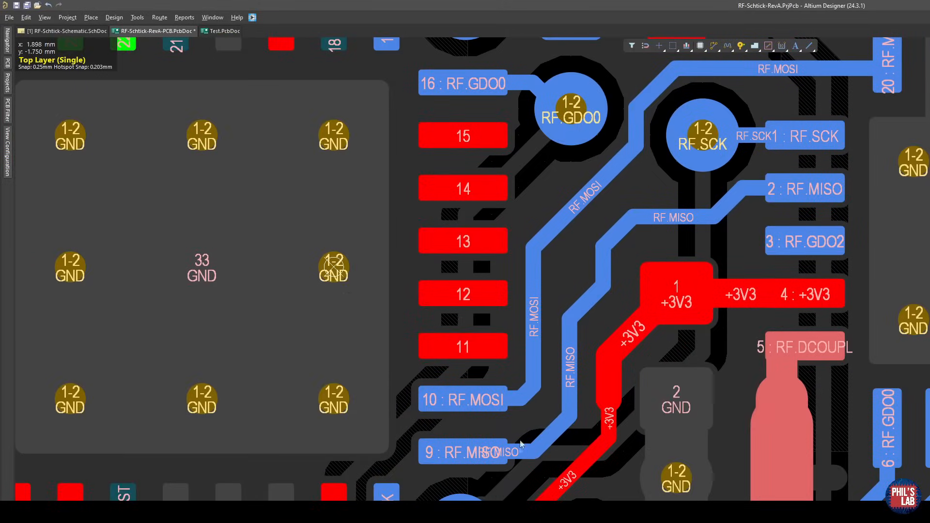
# Select the RF.MOSI track at pad 10 and compare the top-layer signal routing with the bottom-layer tracks beneath it.
pyautogui.click(518, 401)
pyautogui.moveTo(601, 205); pyautogui.dragTo(580, 273, button='right')
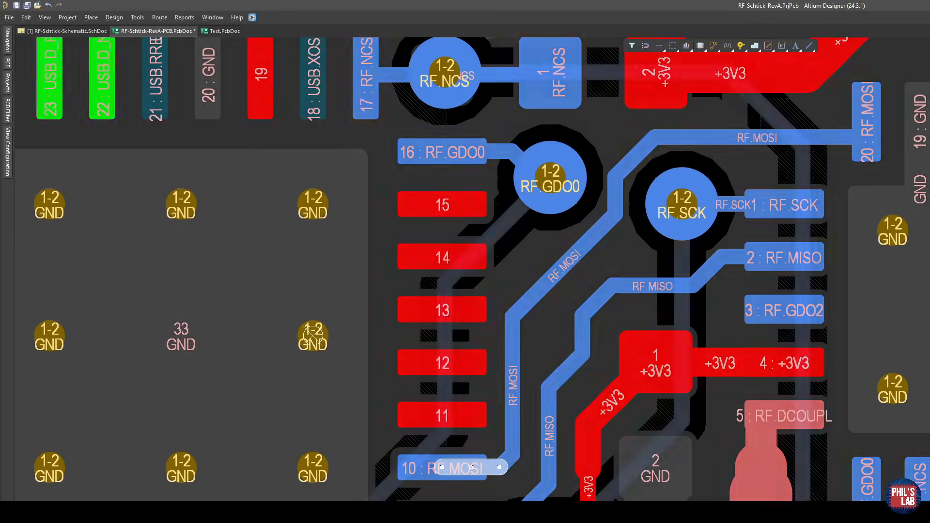
pyautogui.press('KP_Multiply')
pyautogui.press('KP_Multiply')
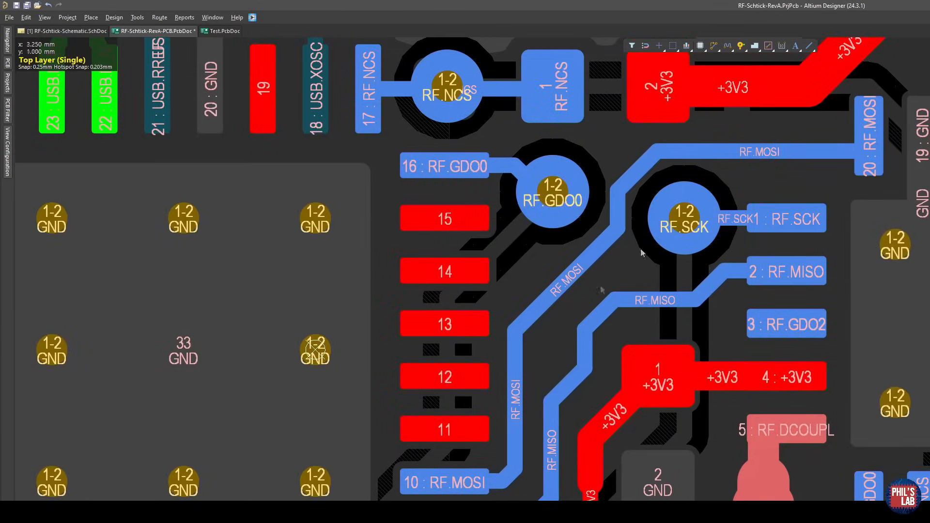
# Move the vertical run of the RF.NCS track on the bottom layer outward, away from the RF.SCK track.
pyautogui.press('KP_Multiply')
pyautogui.keyDown('ctrl'); pyautogui.scroll(-4, 771, 320); pyautogui.keyUp('ctrl')
pyautogui.keyDown('ctrl'); pyautogui.scroll(1, 758, 305); pyautogui.keyUp('ctrl')
pyautogui.moveTo(794, 340); pyautogui.dragTo(710, 268, button='right')
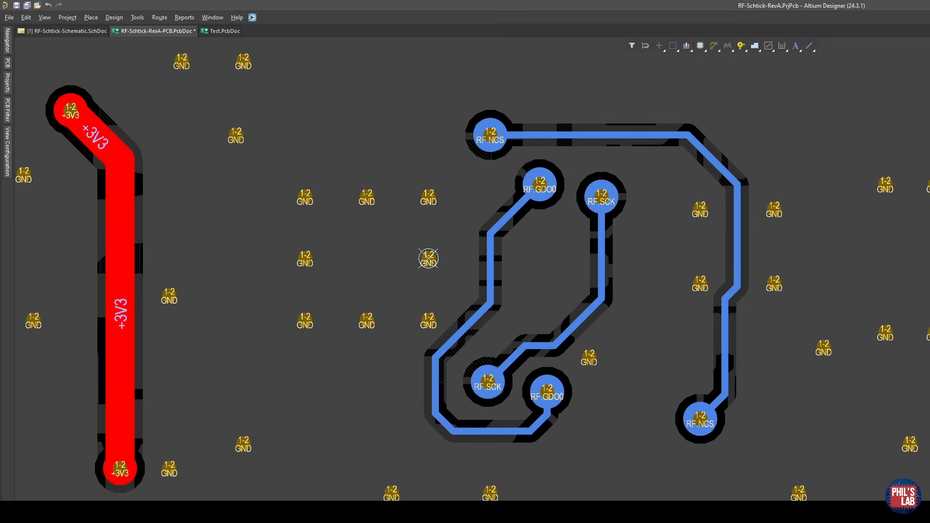
# Compare both layers around the USB differential pair, and show the short +3V3 jumper on the bottom layer.
pyautogui.press('KP_Multiply')
pyautogui.press('KP_Multiply')
pyautogui.press('KP_Multiply')
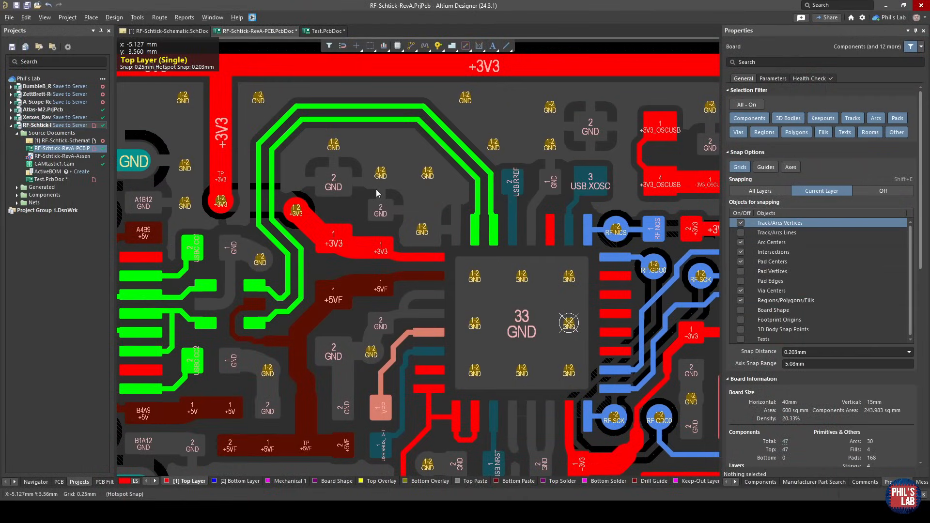
pyautogui.click(235, 481)
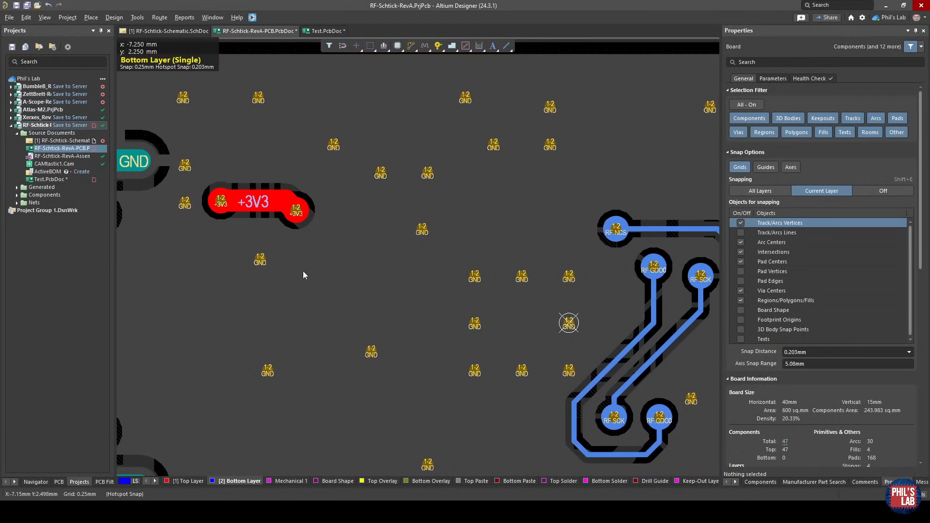
# Inspect the GND via enclosed by the USB differential pair on the top layer, and show the same area on the bottom layer.
pyautogui.click(191, 483)
pyautogui.click(423, 229)
pyautogui.click(448, 212)
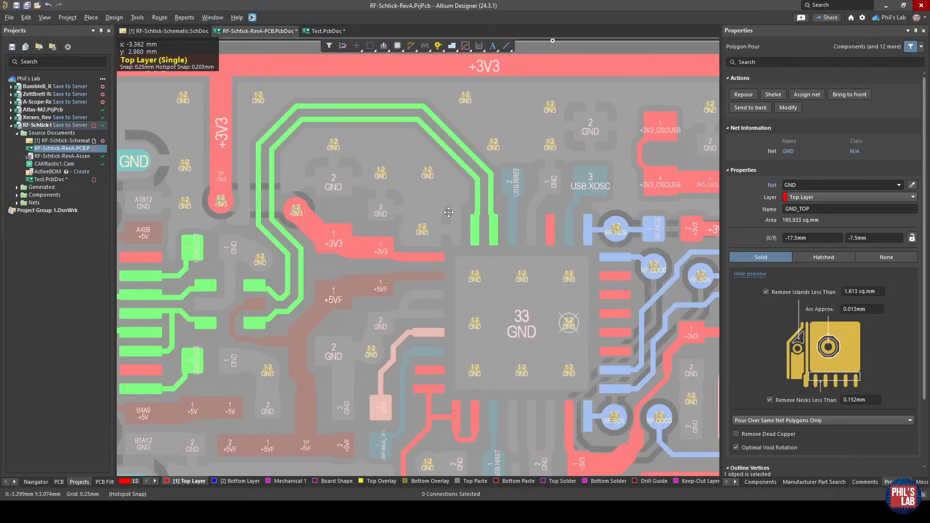
pyautogui.click(382, 174)
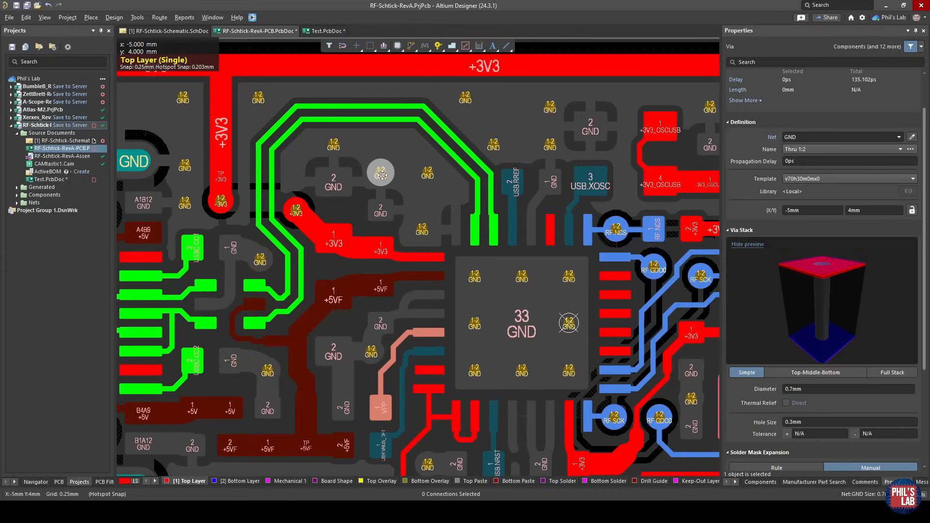
pyautogui.click(228, 481)
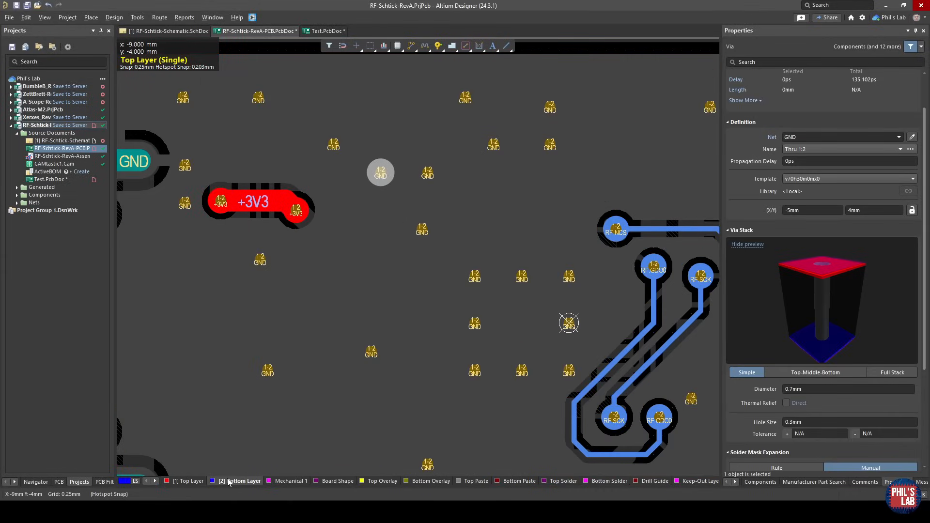
# Compare the routing and ground pour of the whole board between the bottom and top layers.
pyautogui.keyDown('ctrl'); pyautogui.scroll(-4, 368, 351); pyautogui.keyUp('ctrl')
pyautogui.moveTo(431, 353); pyautogui.dragTo(440, 291, button='right')
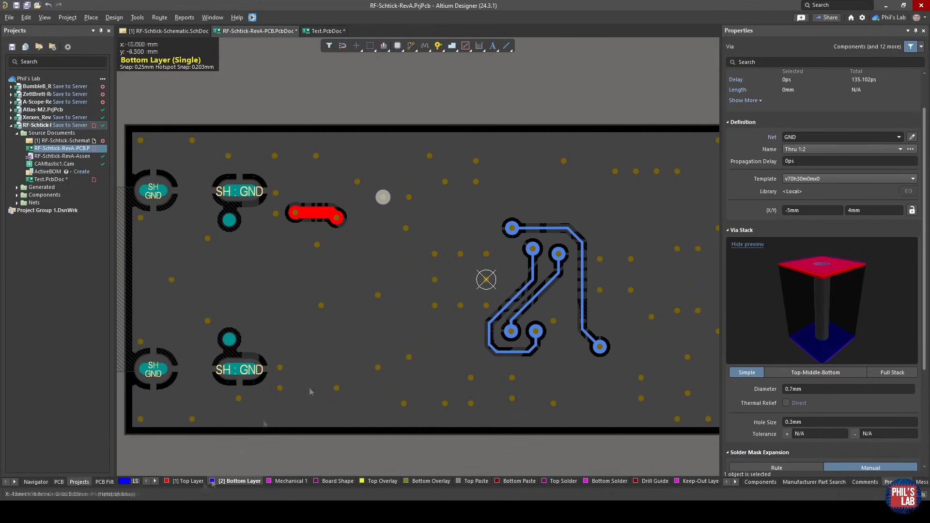
pyautogui.click(186, 481)
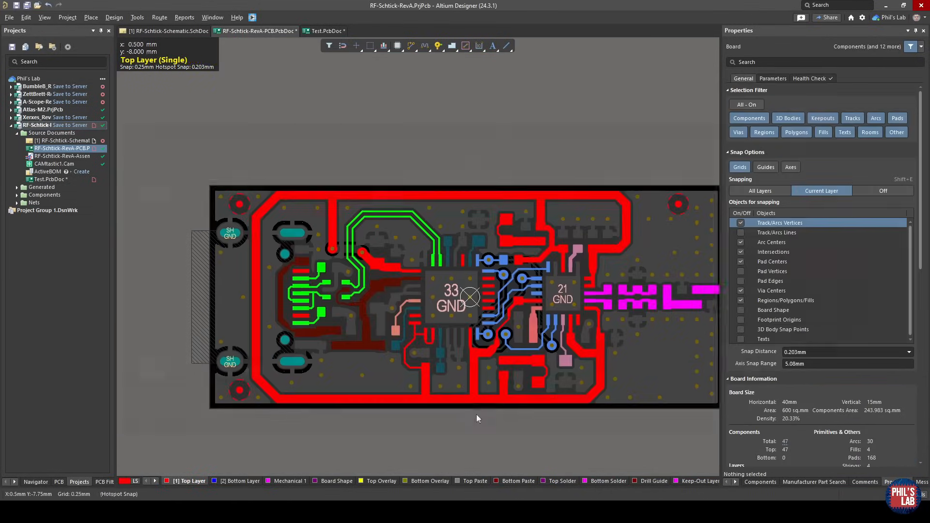
pyautogui.moveTo(478, 418); pyautogui.dragTo(466, 410, button='right')
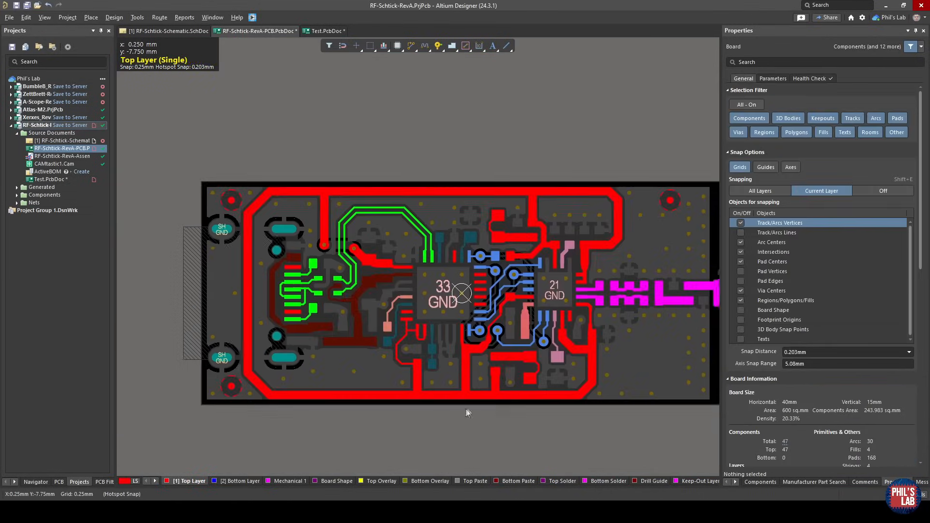
pyautogui.moveTo(642, 362); pyautogui.dragTo(635, 356, button='right')
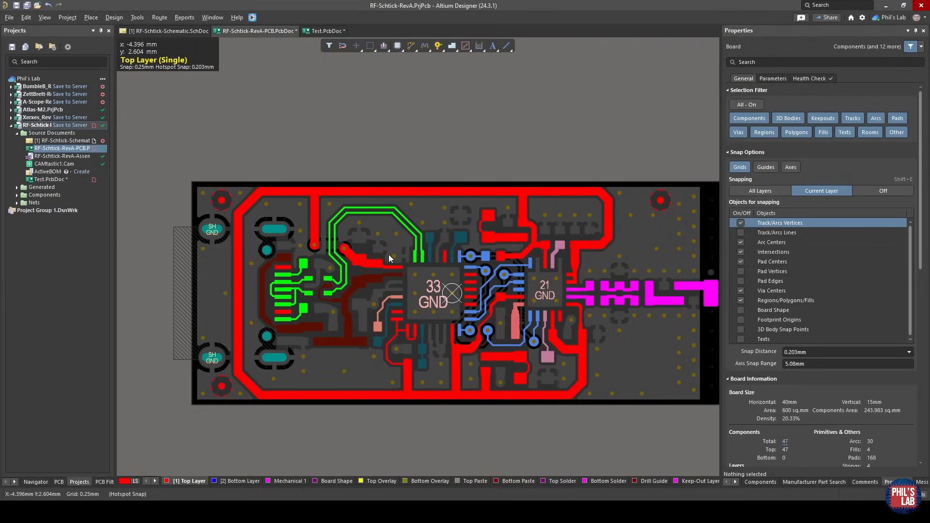
pyautogui.click(235, 481)
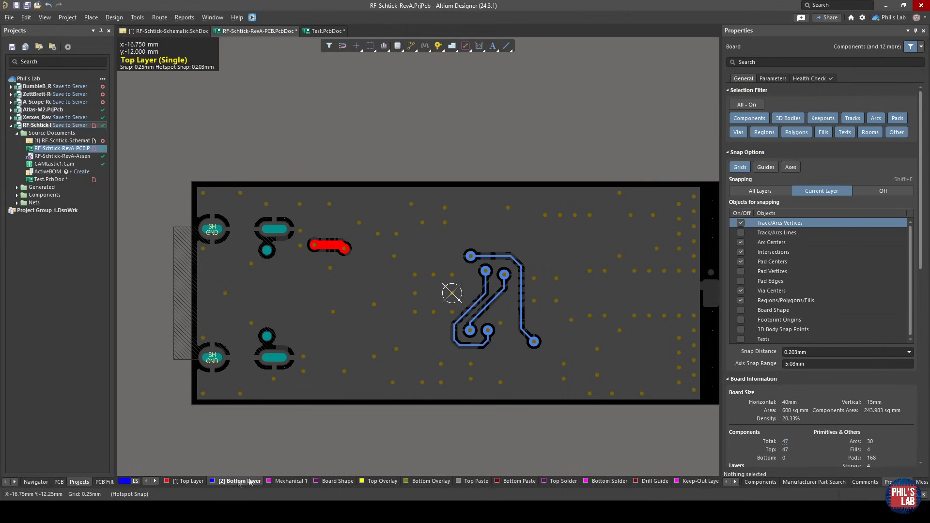
pyautogui.click(193, 481)
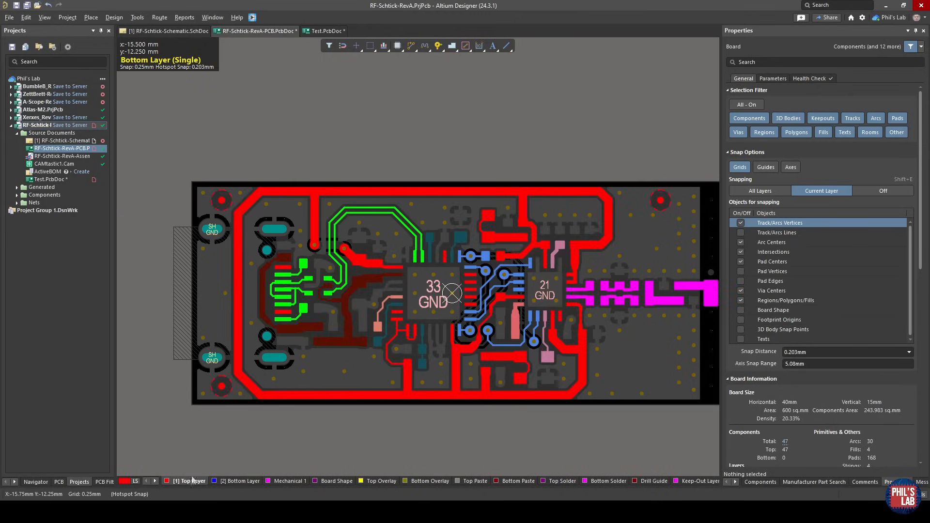
# Show the board in 3D and examine the ground copper and vias between the RF components and the PHIL'S LAB logo.
pyautogui.press('3')
pyautogui.keyDown('shift'); pyautogui.moveTo(278, 410); pyautogui.dragTo(395, 494, button='right'); pyautogui.keyUp('shift')
pyautogui.keyDown('shift'); pyautogui.moveTo(373, 373); pyautogui.dragTo(357, 412, button='right'); pyautogui.keyUp('shift')
pyautogui.keyDown('shift'); pyautogui.moveTo(351, 293); pyautogui.dragTo(347, 416, button='right'); pyautogui.keyUp('shift')
pyautogui.keyDown('ctrl'); pyautogui.scroll(5, 463, 293); pyautogui.keyUp('ctrl')
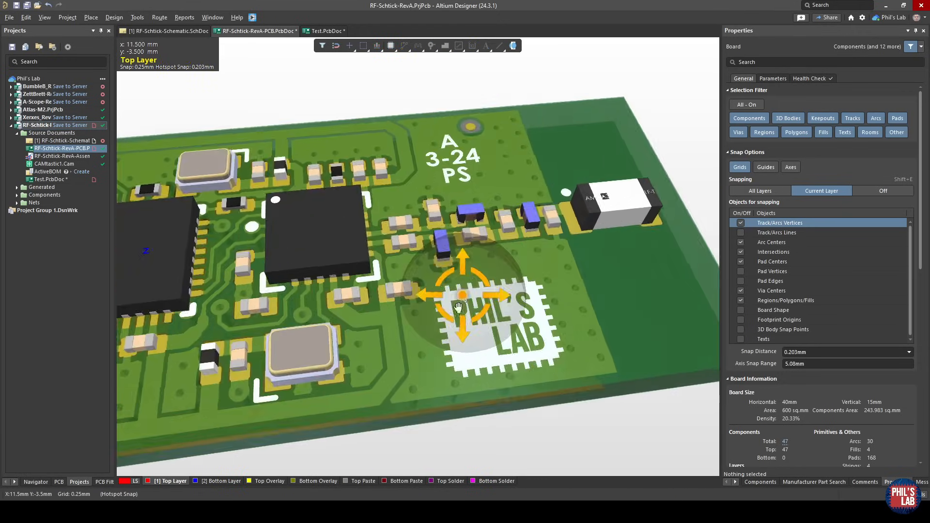
pyautogui.keyDown('shift'); pyautogui.moveTo(461, 294); pyautogui.dragTo(504, 292, button='right'); pyautogui.keyUp('shift')
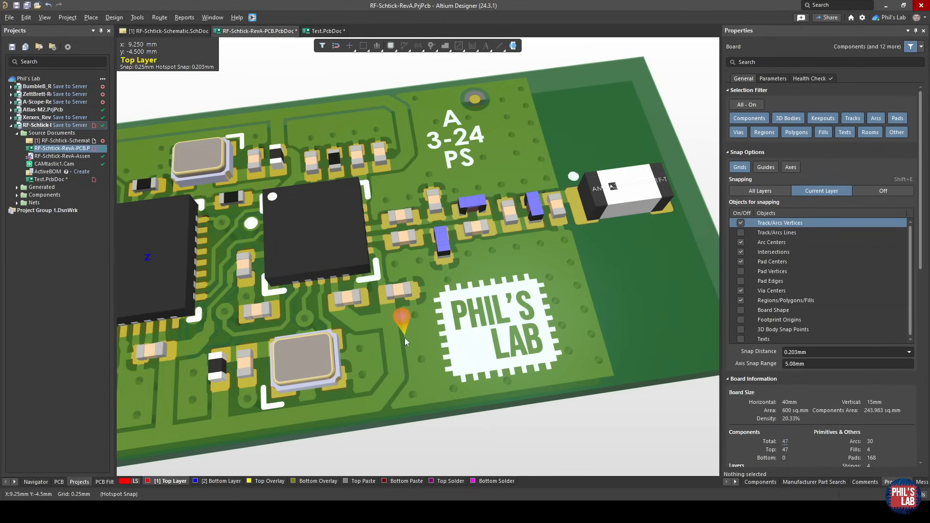
pyautogui.keyDown('ctrl'); pyautogui.scroll(5, 401, 339); pyautogui.keyUp('ctrl')
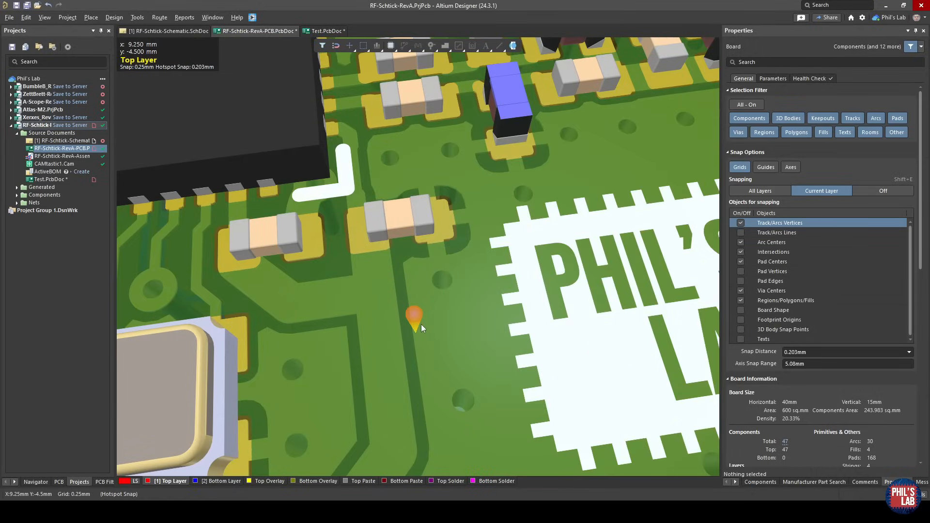
# Examine the copper and vias along the board's long edge, below the crystal and the two ICs, in 3D.
pyautogui.keyDown('ctrl'); pyautogui.scroll(-5, 421, 324); pyautogui.keyUp('ctrl')
pyautogui.moveTo(420, 324)
pyautogui.keyDown('shift'); pyautogui.mouseDown(button='right')
pyautogui.moveTo(392, 262)
pyautogui.moveTo(411, 291)
pyautogui.moveTo(431, 272)
pyautogui.moveTo(431, 223)
pyautogui.moveTo(433, 329)
pyautogui.mouseUp(button='right'); pyautogui.keyUp('shift')
pyautogui.keyDown('ctrl'); pyautogui.scroll(-4, 438, 311); pyautogui.keyUp('ctrl')
pyautogui.moveTo(373, 264); pyautogui.dragTo(463, 329, button='right')
pyautogui.keyDown('ctrl'); pyautogui.scroll(-4, 460, 308); pyautogui.keyUp('ctrl')
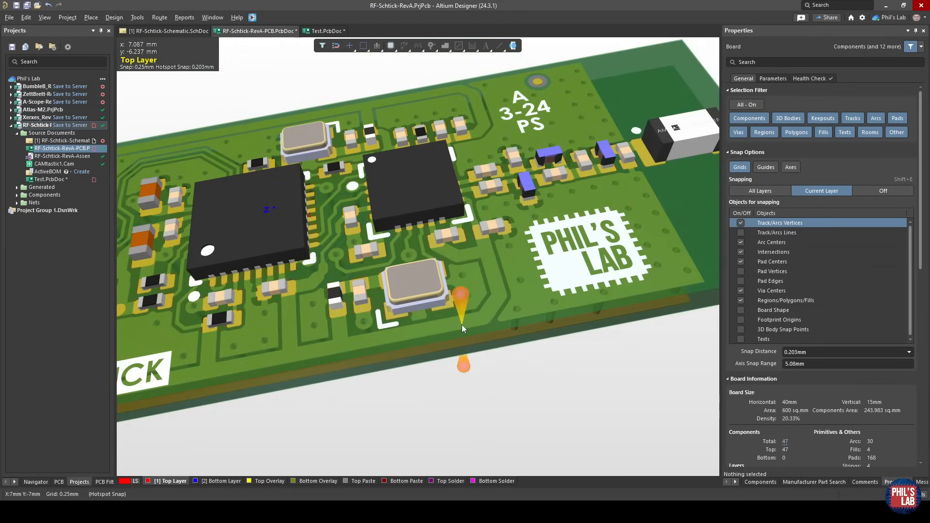
pyautogui.moveTo(316, 279); pyautogui.dragTo(408, 295, button='right')
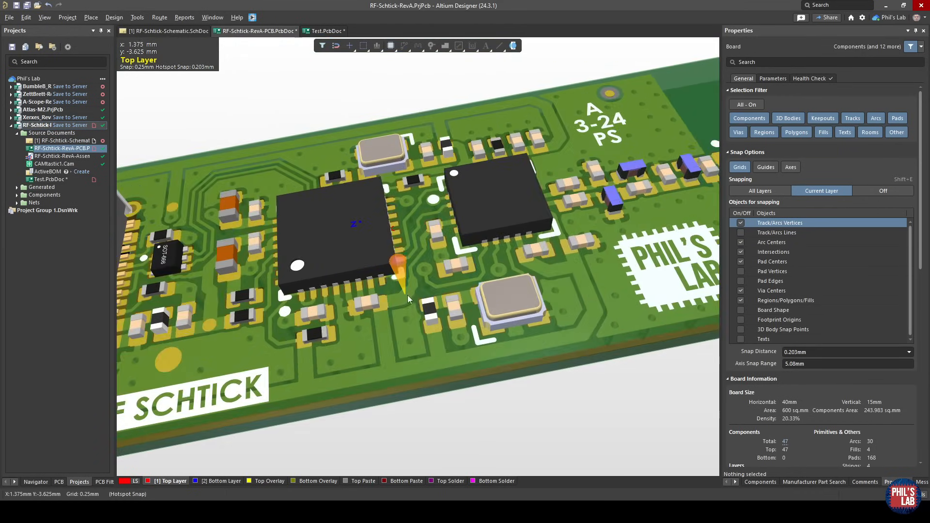
# Return to the 2D layout and compare the stitching vias around the RF section on the top and bottom layers.
pyautogui.press('2')
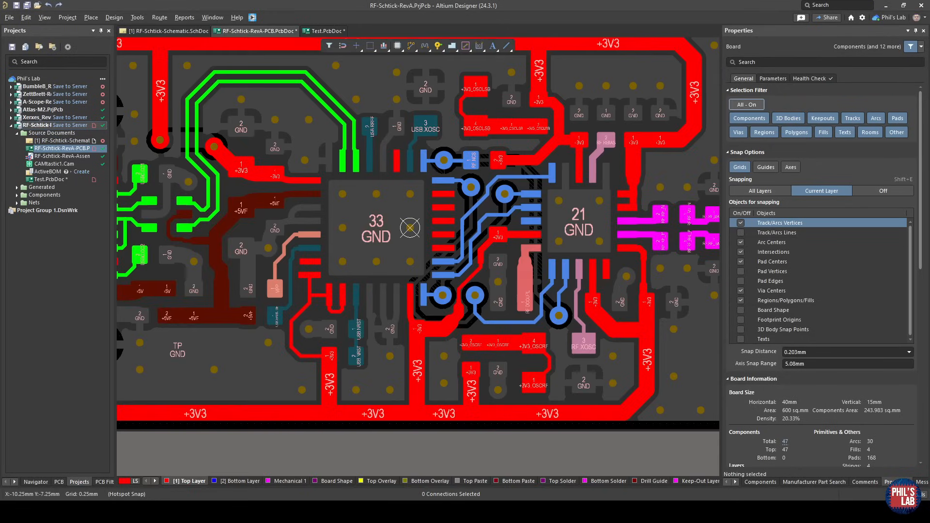
pyautogui.moveTo(609, 394); pyautogui.dragTo(432, 417, button='right')
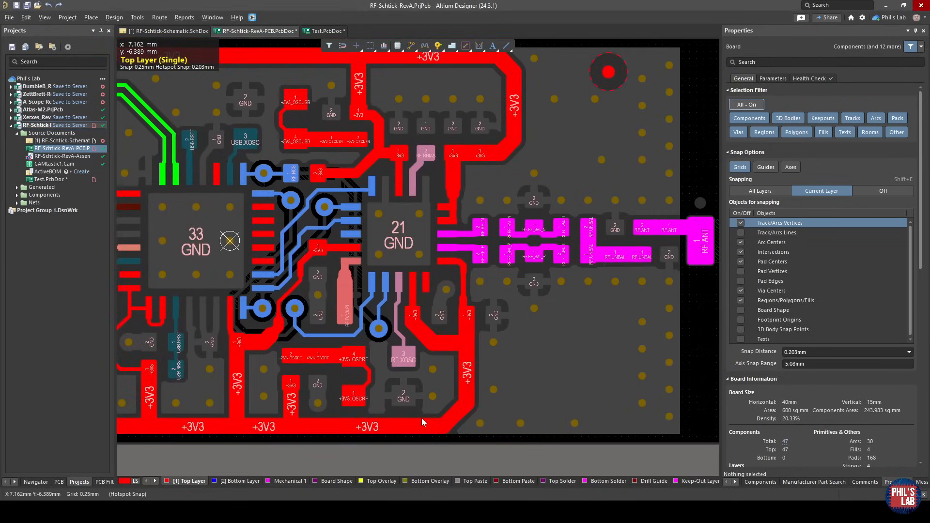
pyautogui.click(236, 481)
pyautogui.click(190, 481)
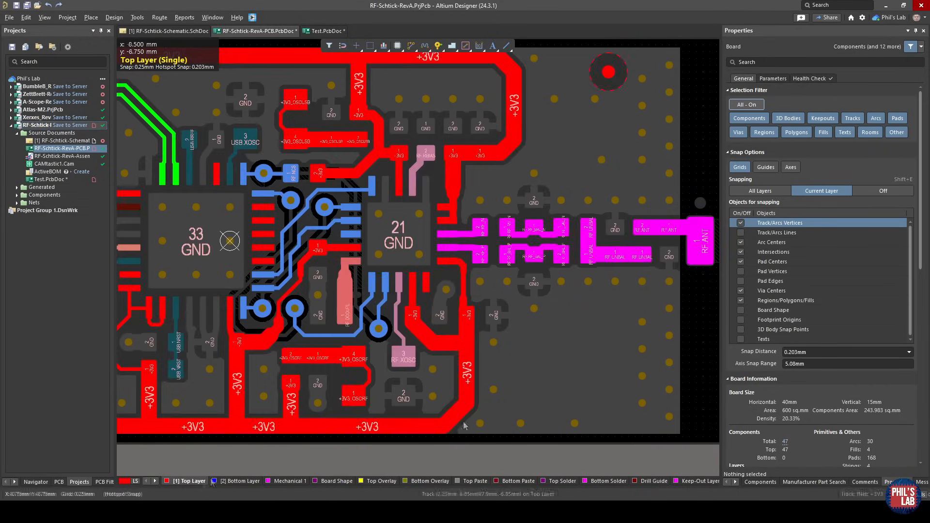
pyautogui.click(480, 424)
pyautogui.click(669, 417)
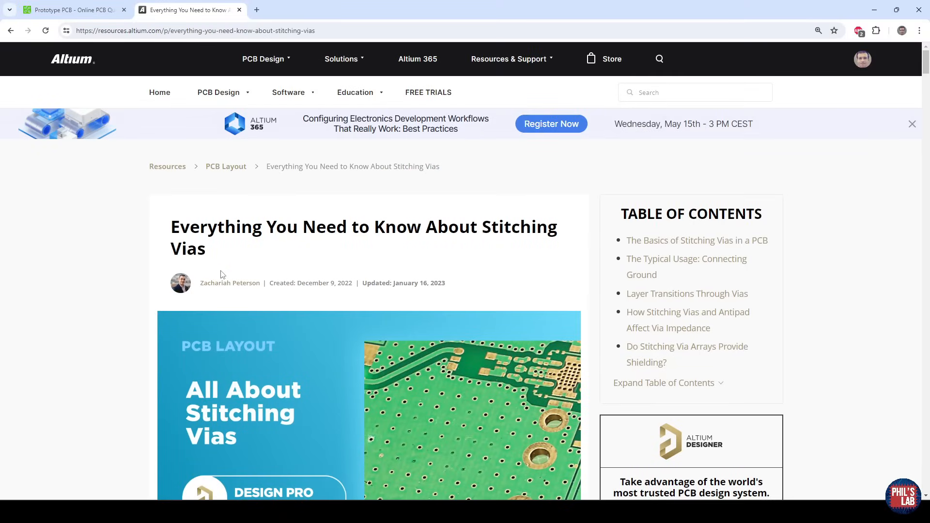
# Read through the start of the Altium article "Everything You Need to Know About Stitching Vias" in the browser.
pyautogui.scroll(-12, 221, 274)
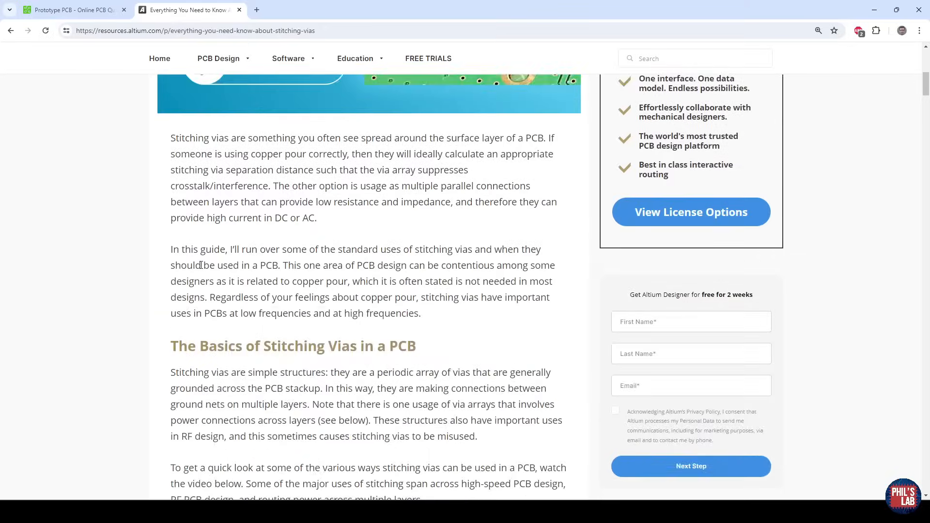
pyautogui.scroll(-3, 175, 265)
pyautogui.scroll(-2, 121, 256)
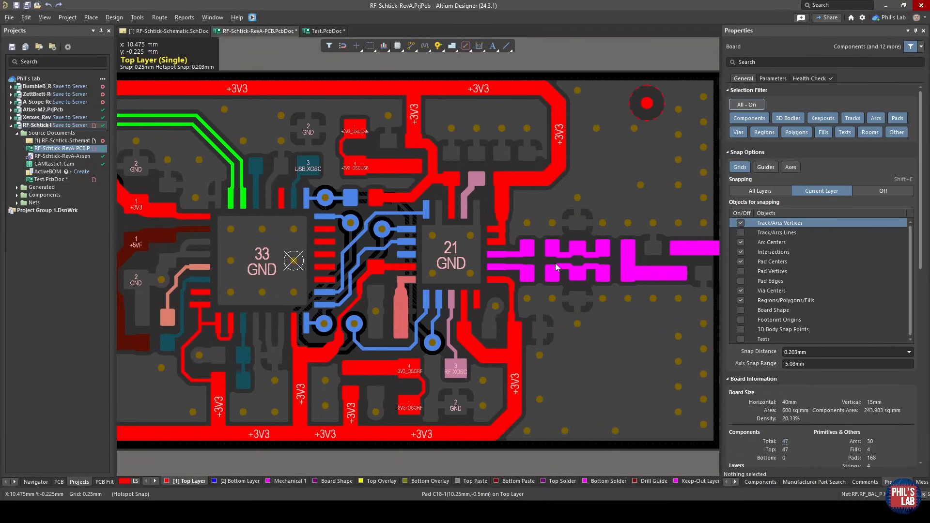
# Return to Altium Designer, show the board in 3D, and point out the U2 RF transceiver and the antenna.
pyautogui.press('3')
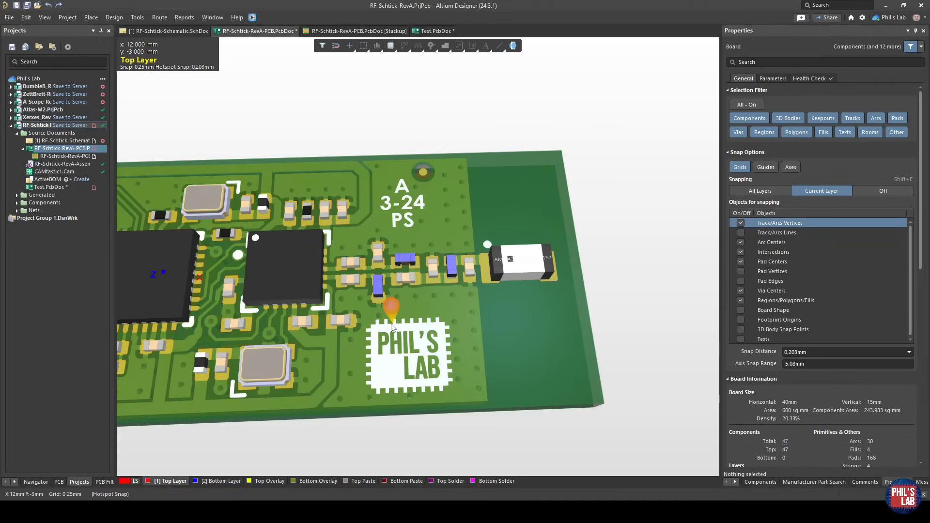
pyautogui.click(311, 262)
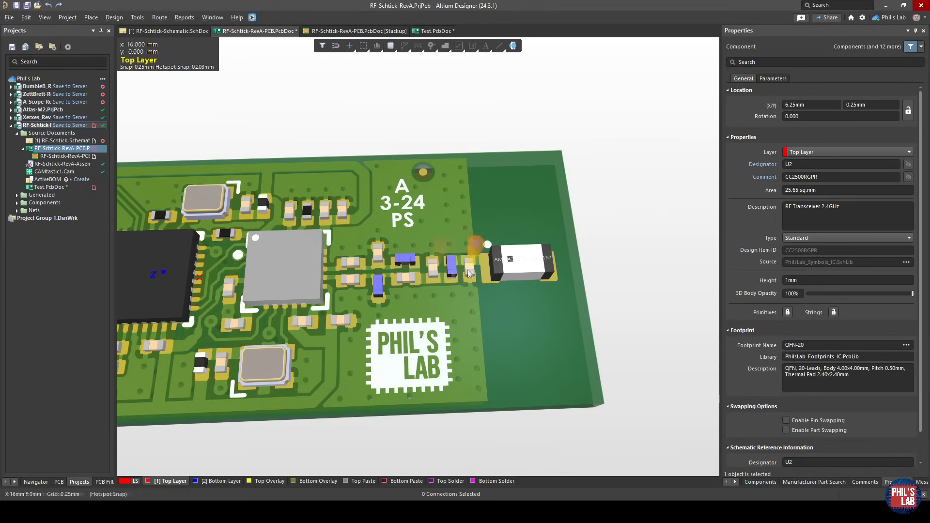
pyautogui.click(520, 265)
pyautogui.click(527, 303)
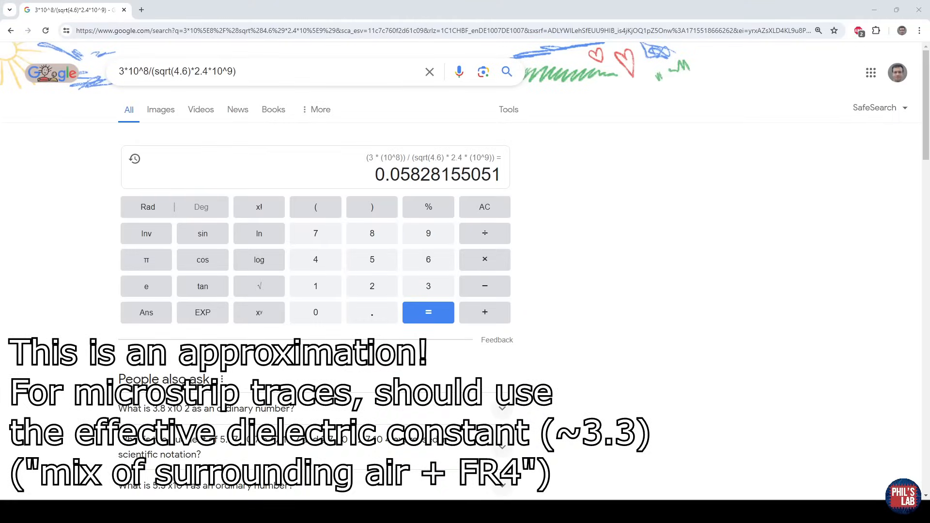
# Review the wavelength formula 3*10^8/(sqrt(4.6)*2.4*10^9) in the Google calculator and multiply its result by 1000 to get millimetres.
pyautogui.click(64, 125)
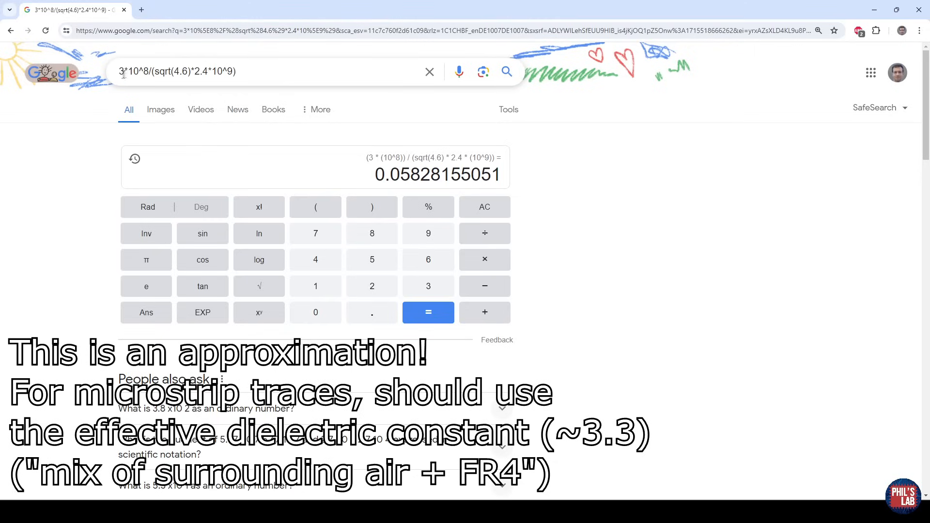
pyautogui.moveTo(119, 72); pyautogui.dragTo(149, 71)
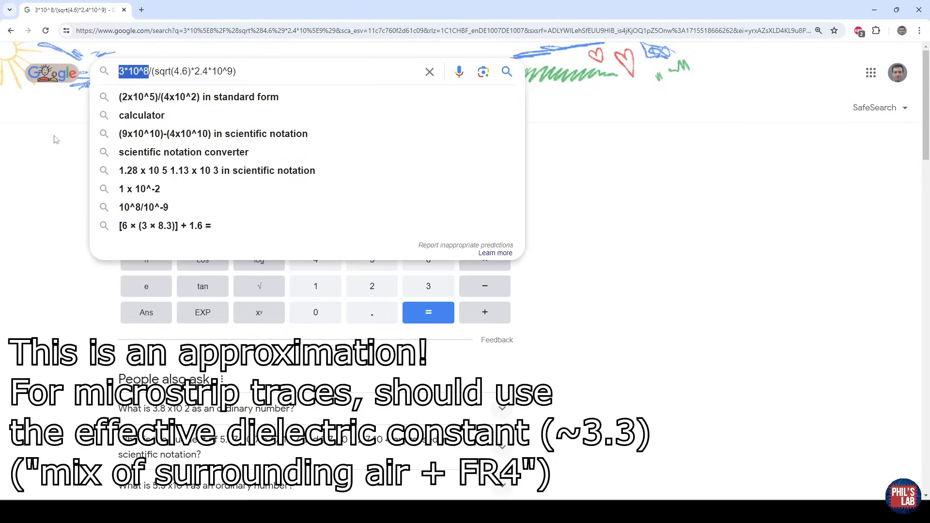
pyautogui.moveTo(155, 72); pyautogui.dragTo(232, 71)
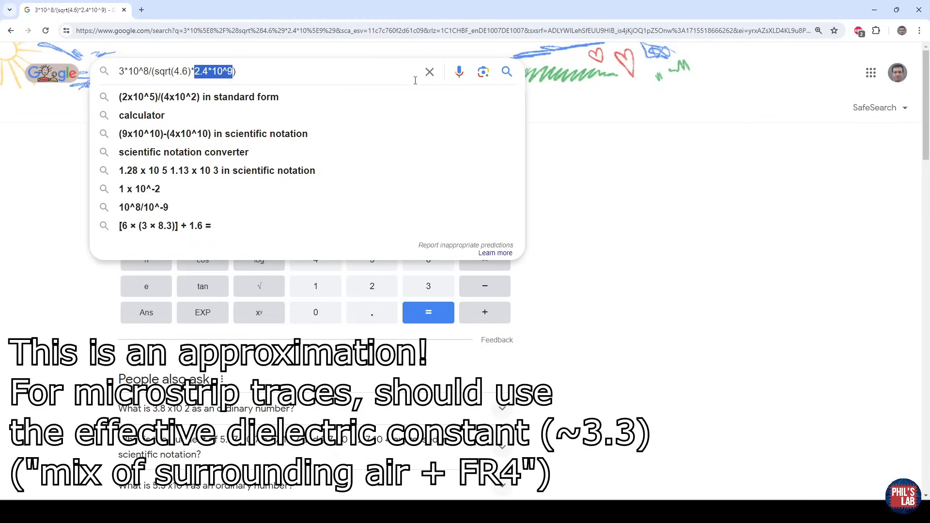
pyautogui.click(389, 79)
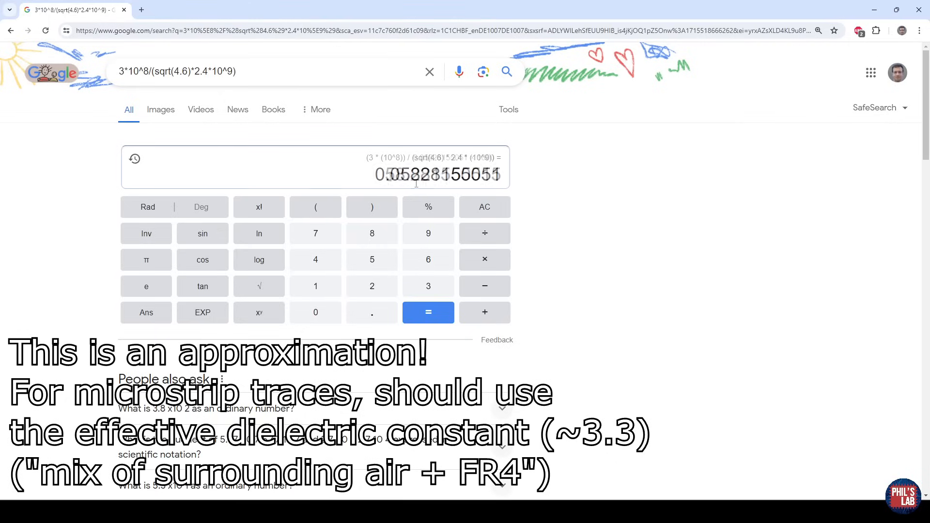
pyautogui.moveTo(386, 175); pyautogui.dragTo(406, 178)
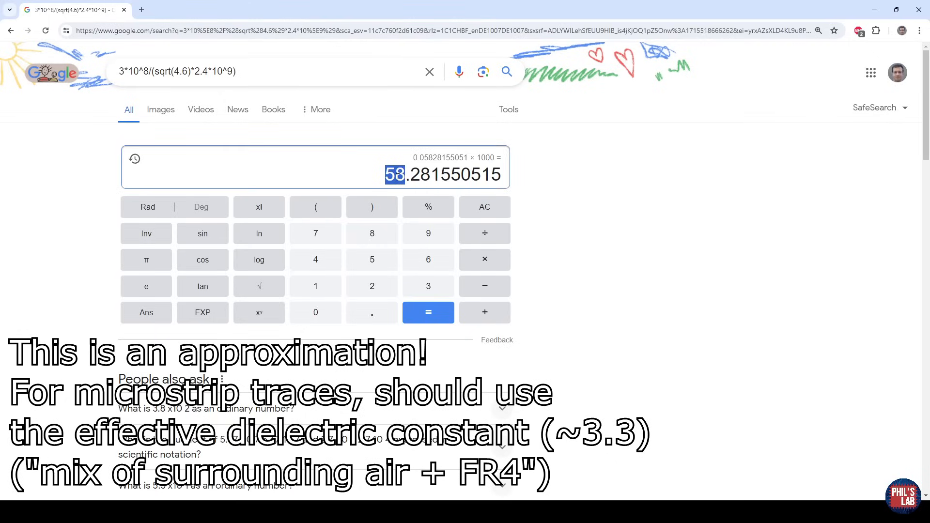
pyautogui.click(522, 206)
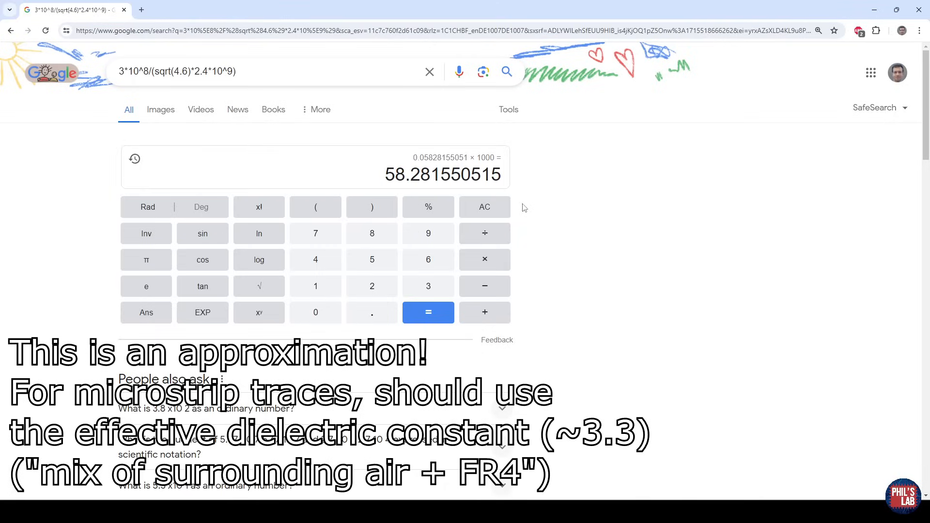
# Divide the wavelength in millimetres by 10 and highlight the leading digits of the result.
pyautogui.click(469, 238)
pyautogui.click(315, 287)
pyautogui.click(315, 312)
pyautogui.click(428, 312)
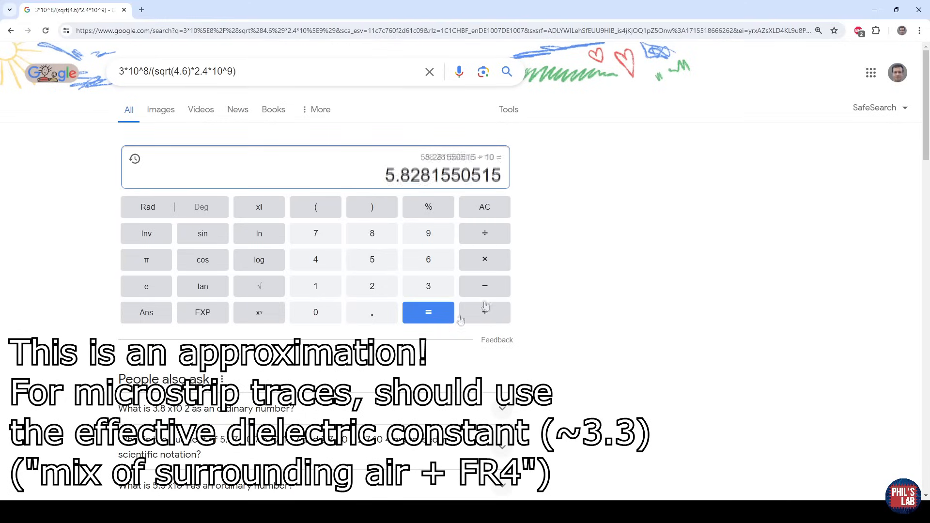
pyautogui.moveTo(387, 178); pyautogui.dragTo(415, 179)
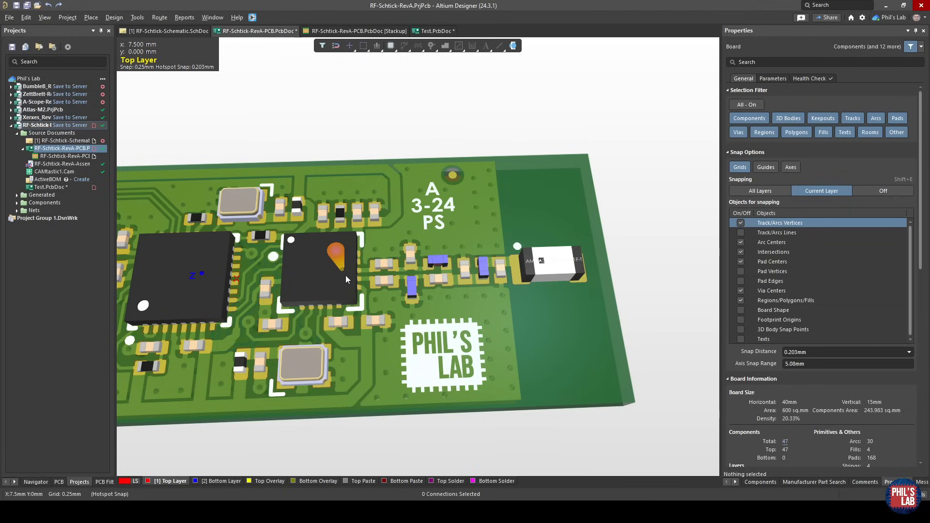
# Examine the RF matching components close to the transceiver's output pads in the 3D view of the board.
pyautogui.keyDown('ctrl'); pyautogui.scroll(2, 465, 280); pyautogui.keyUp('ctrl')
pyautogui.keyDown('ctrl'); pyautogui.scroll(1, 465, 280); pyautogui.keyUp('ctrl')
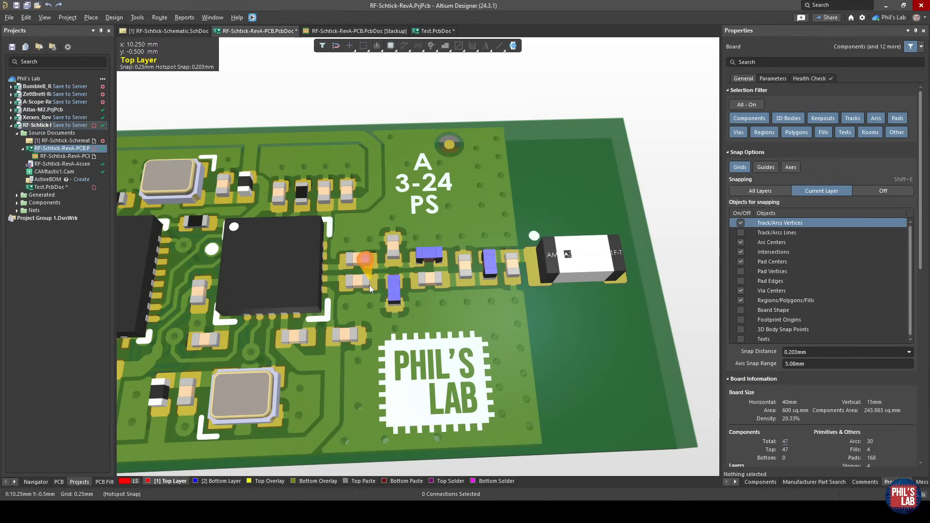
pyautogui.keyDown('ctrl'); pyautogui.scroll(1, 334, 270); pyautogui.keyUp('ctrl')
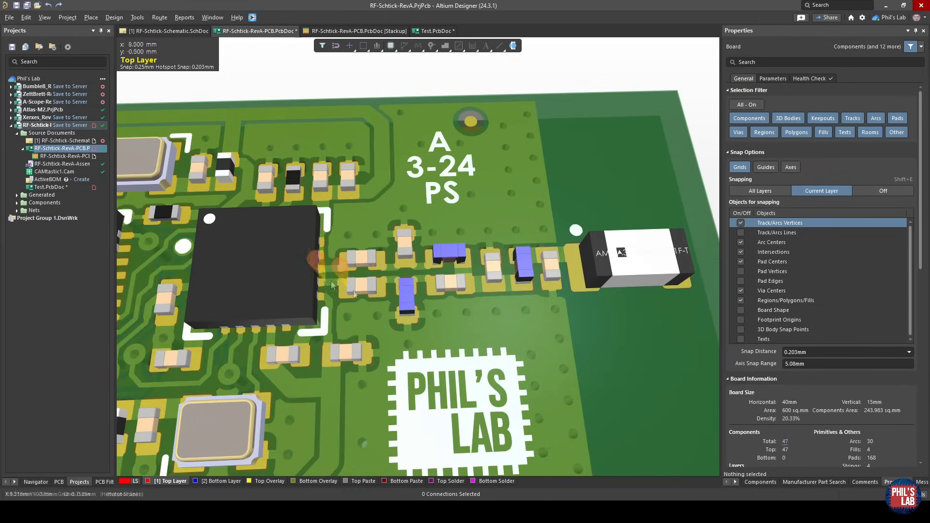
pyautogui.keyDown('ctrl'); pyautogui.scroll(2, 334, 268); pyautogui.keyUp('ctrl')
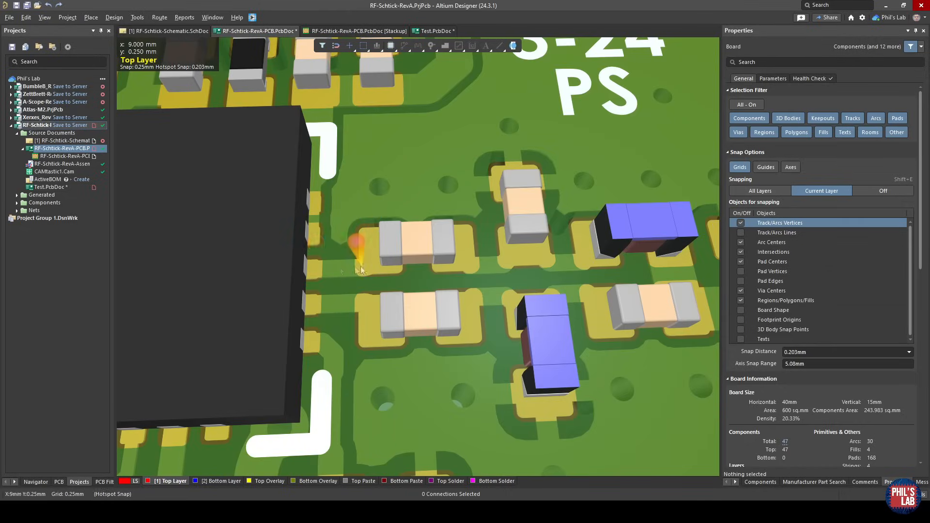
pyautogui.keyDown('ctrl'); pyautogui.scroll(-2, 328, 266); pyautogui.keyUp('ctrl')
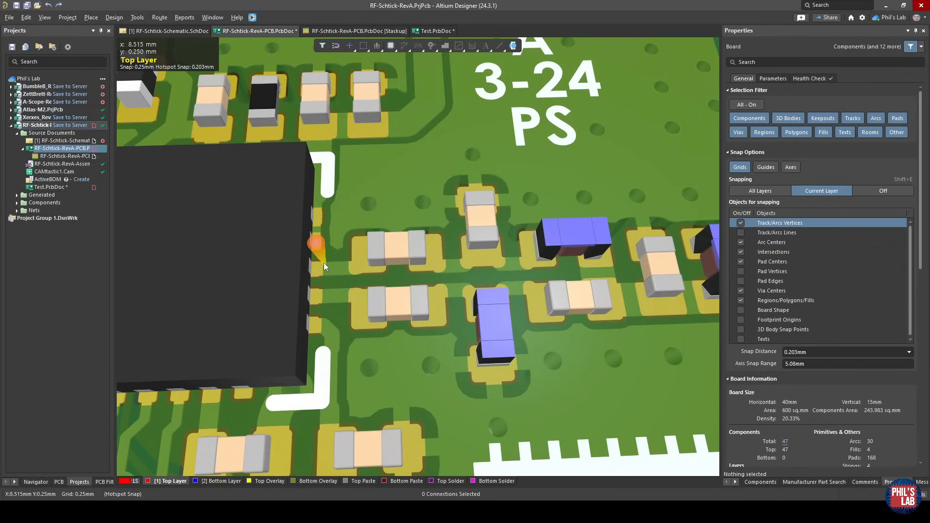
# Return to the 2D layout and measure the horizontal distance from the transceiver's RF output pads to the RF.UNBAL trace.
pyautogui.press('2')
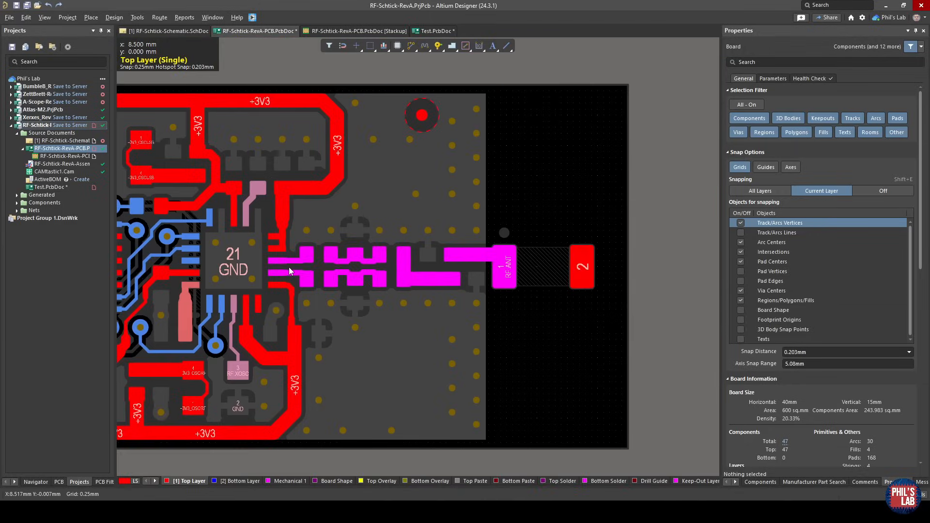
pyautogui.hotkey('ctrl', 'm')
pyautogui.click(276, 299)
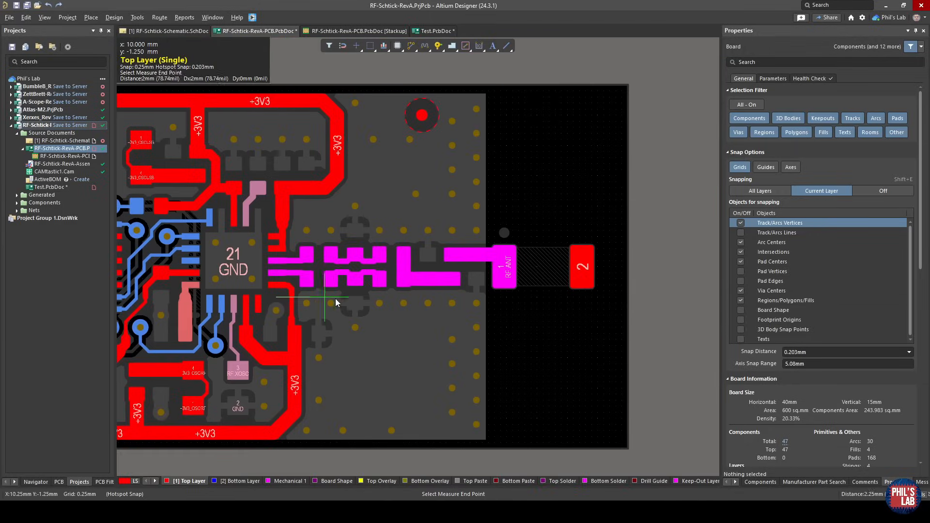
pyautogui.click(436, 300)
pyautogui.press('Return')
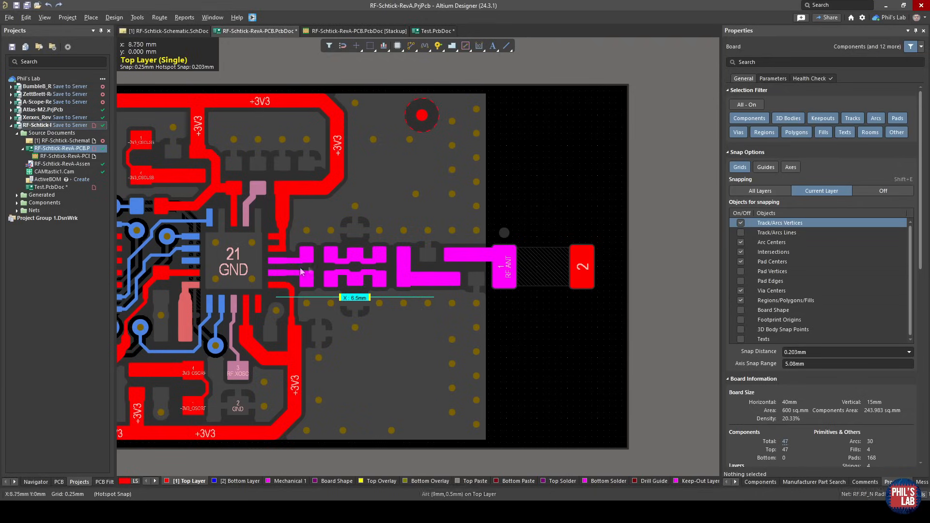
# Measure the RF_N trace from the transceiver pad to capacitor C20 and clear the measurement markings.
pyautogui.click(312, 261)
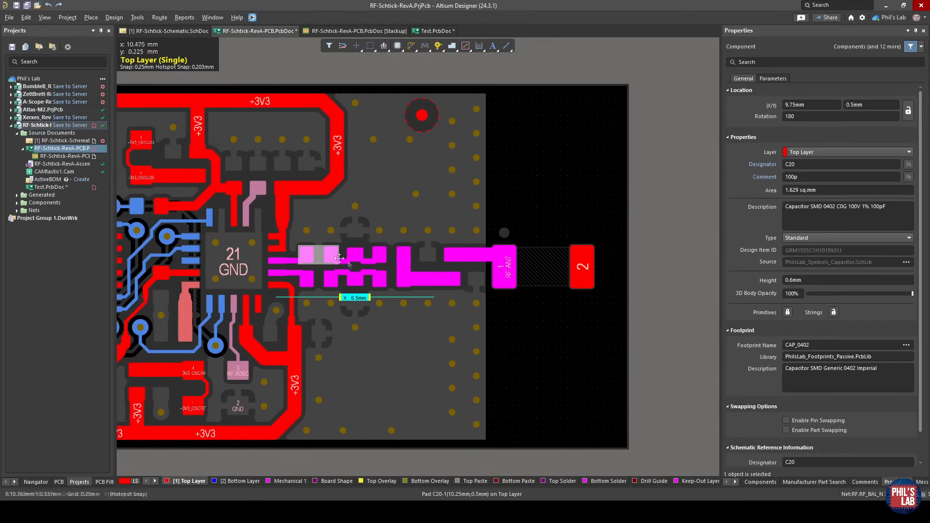
pyautogui.click(318, 275)
pyautogui.keyDown('ctrl'); pyautogui.scroll(1, 367, 279); pyautogui.keyUp('ctrl')
pyautogui.click(310, 269)
pyautogui.keyDown('ctrl'); pyautogui.scroll(3, 269, 270); pyautogui.keyUp('ctrl')
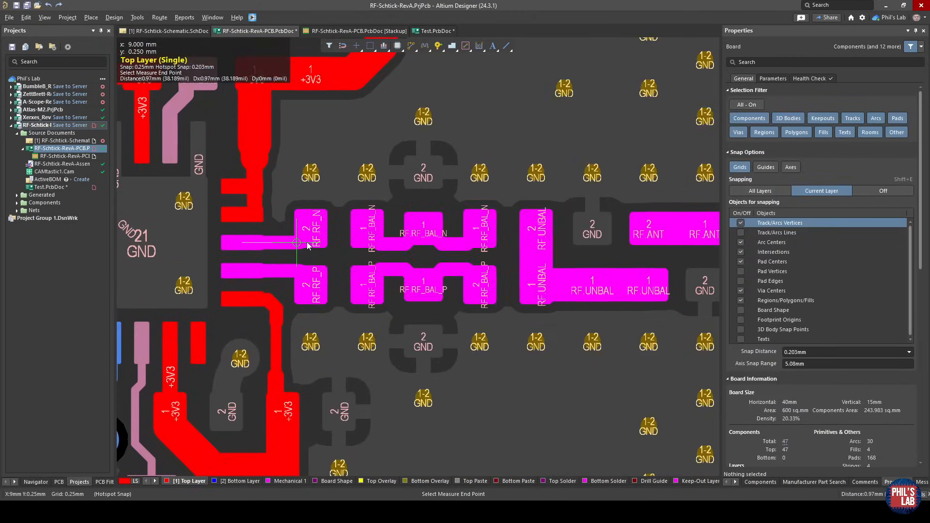
pyautogui.hotkey('ctrl', 'm')
pyautogui.click(237, 243)
pyautogui.click(305, 245)
pyautogui.press('Escape')
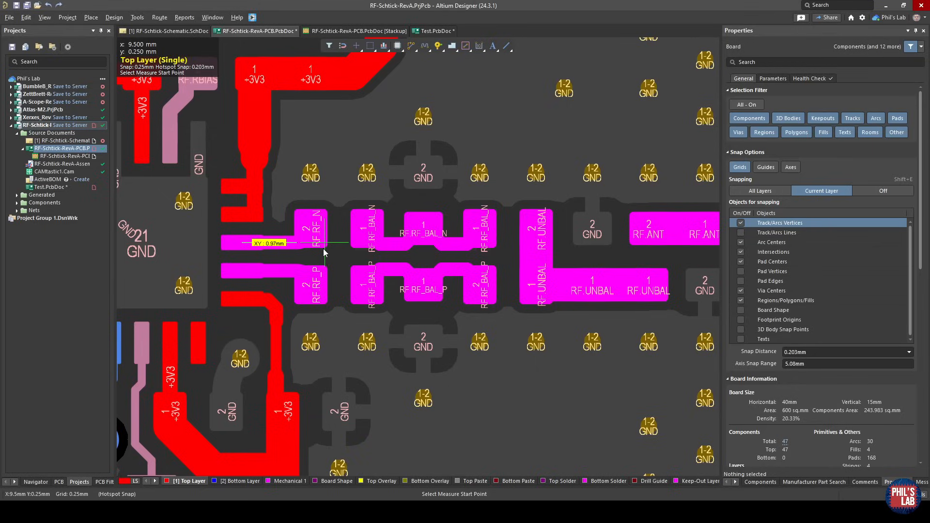
pyautogui.press('Escape')
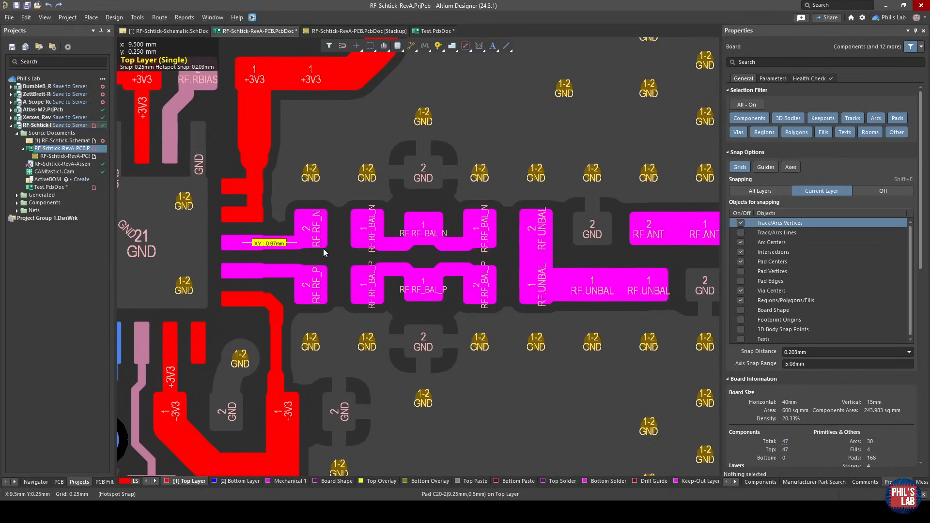
pyautogui.hotkey('shift', 'c')
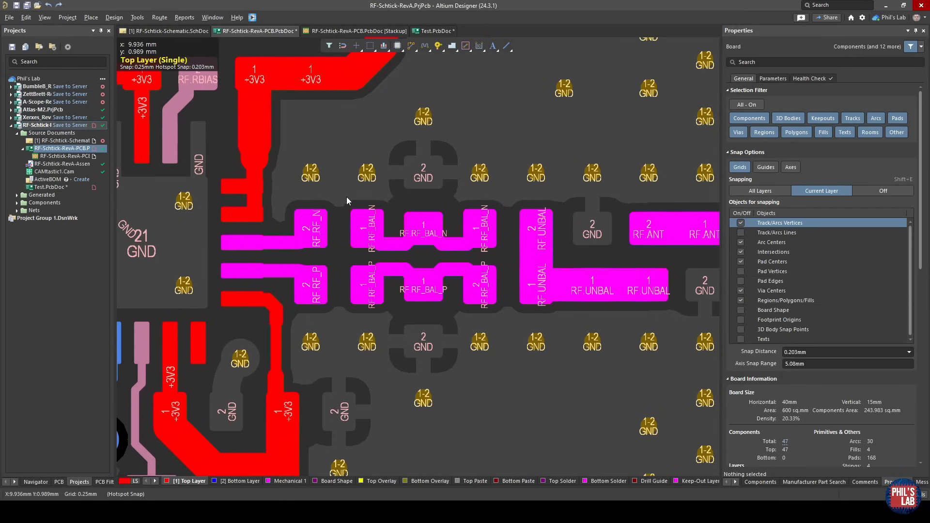
# Show the board in 3D, then open its layer stackup and review the top layer, FR-4 dielectric and bottom layer.
pyautogui.keyDown('ctrl'); pyautogui.scroll(-3, 346, 201); pyautogui.keyUp('ctrl')
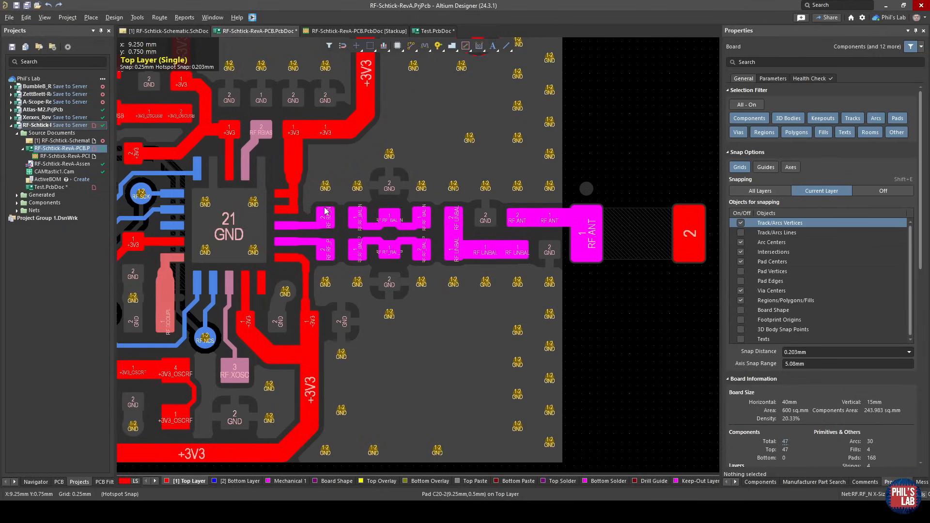
pyautogui.press('3')
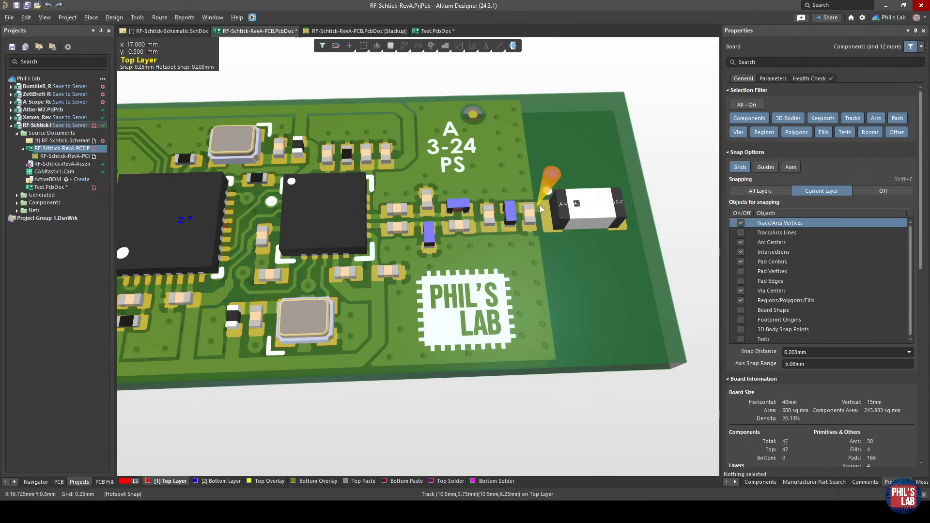
pyautogui.click(340, 31)
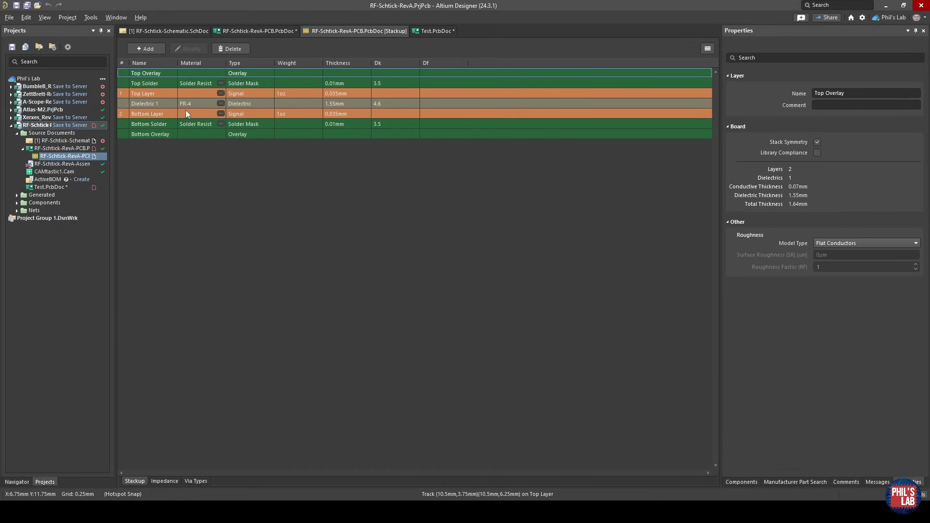
pyautogui.click(150, 93)
pyautogui.click(158, 103)
pyautogui.click(161, 113)
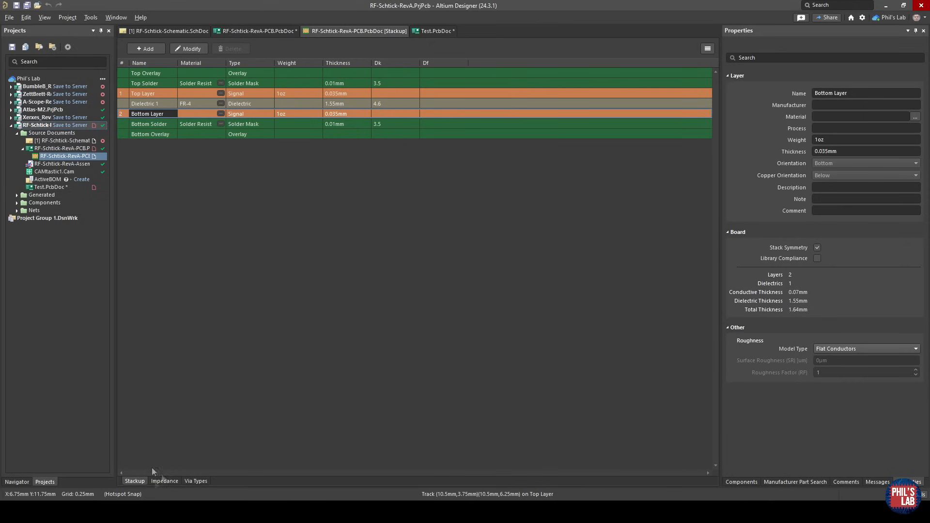
# Open the S50 impedance profile and review its target impedance and top-layer entry.
pyautogui.click(164, 479)
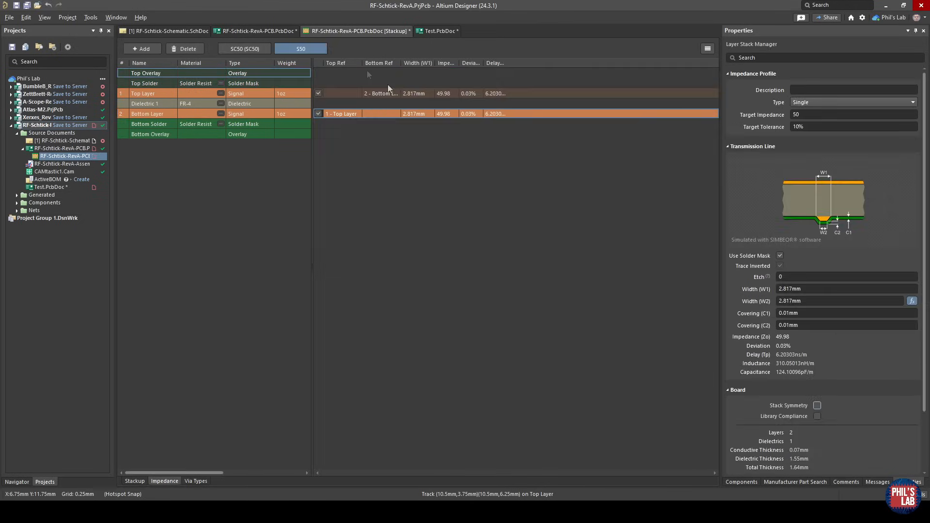
pyautogui.click(794, 115)
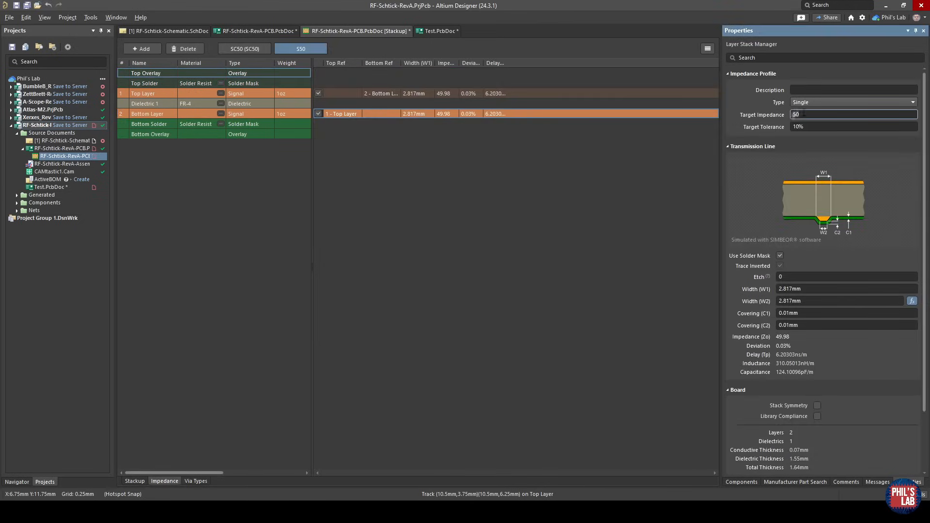
pyautogui.click(397, 92)
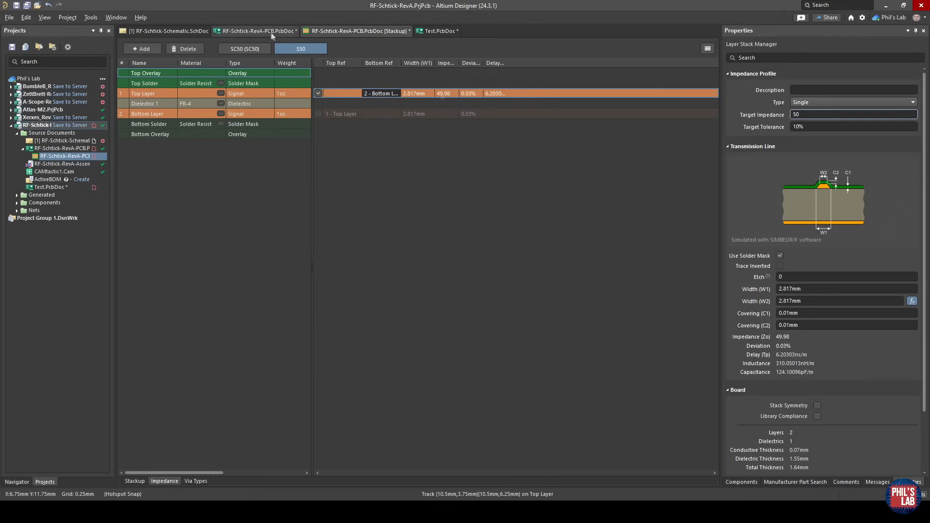
# Expose the stackup's thickness values to check the dielectric, and review the S50 profile's trace width and impedance for the top layer.
pyautogui.click(160, 104)
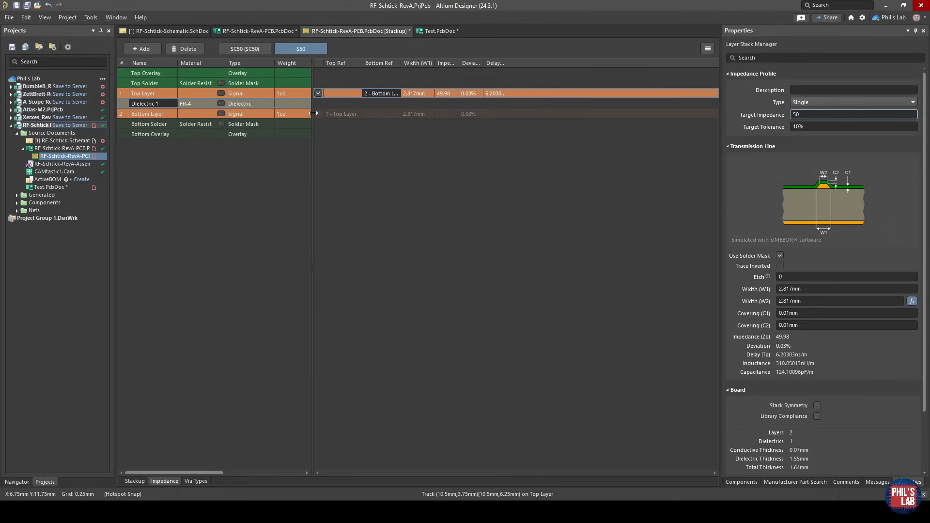
pyautogui.moveTo(313, 115); pyautogui.dragTo(447, 118)
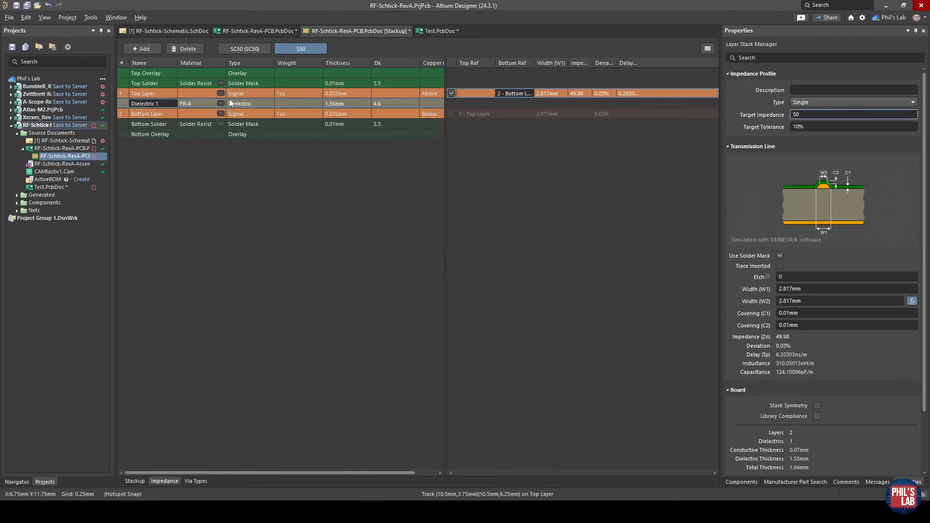
pyautogui.click(215, 113)
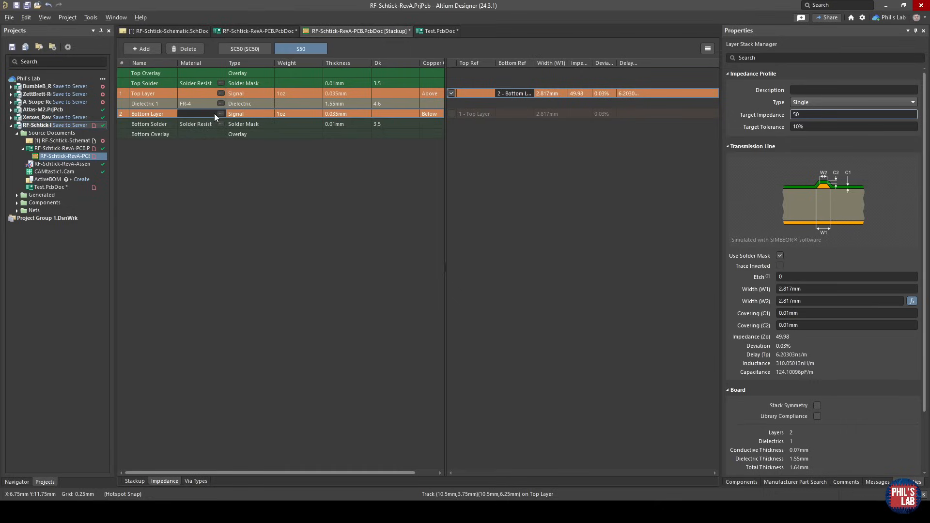
pyautogui.click(322, 103)
pyautogui.moveTo(444, 134); pyautogui.dragTo(370, 131)
pyautogui.click(473, 94)
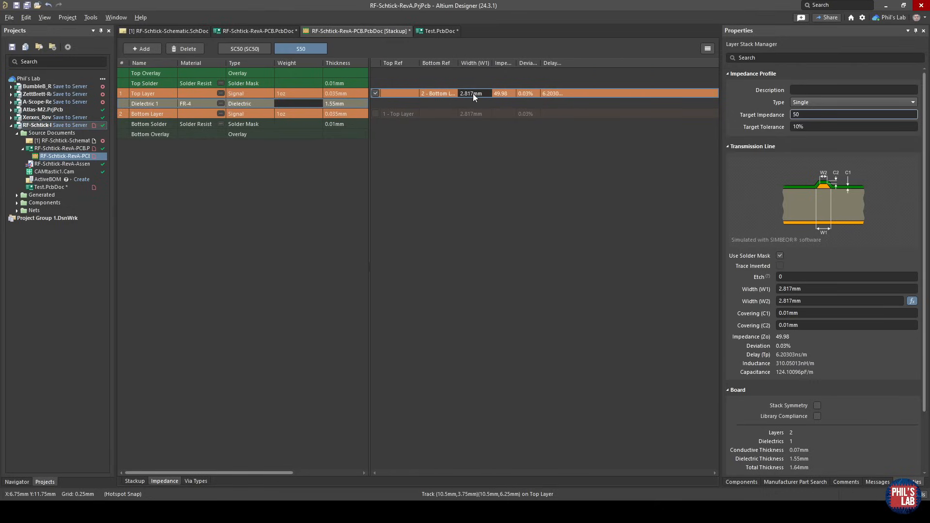
pyautogui.click(501, 97)
pyautogui.click(474, 94)
# Return to the PCB layout and place a 3 mm wide top-layer track about 2.9 mm long just below the antenna.
pyautogui.click(258, 31)
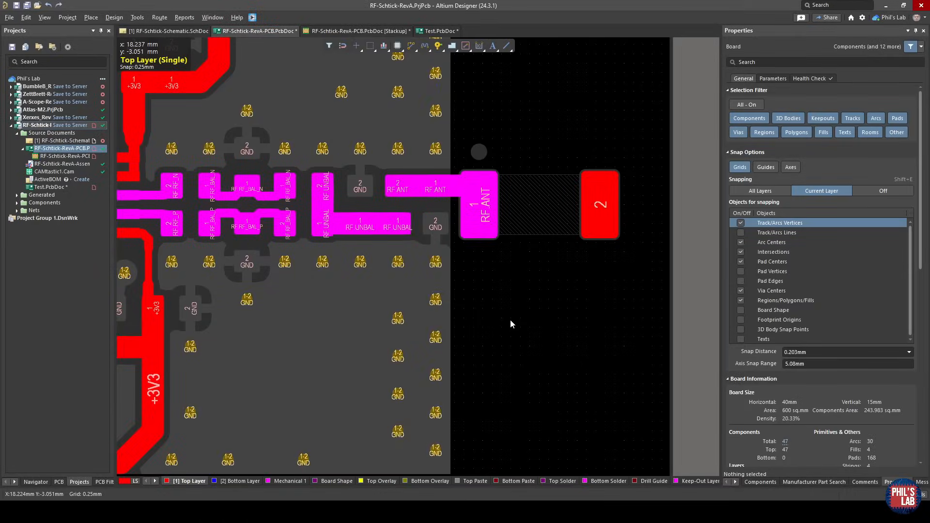
pyautogui.hotkey('ctrl', 'w')
pyautogui.click(547, 302)
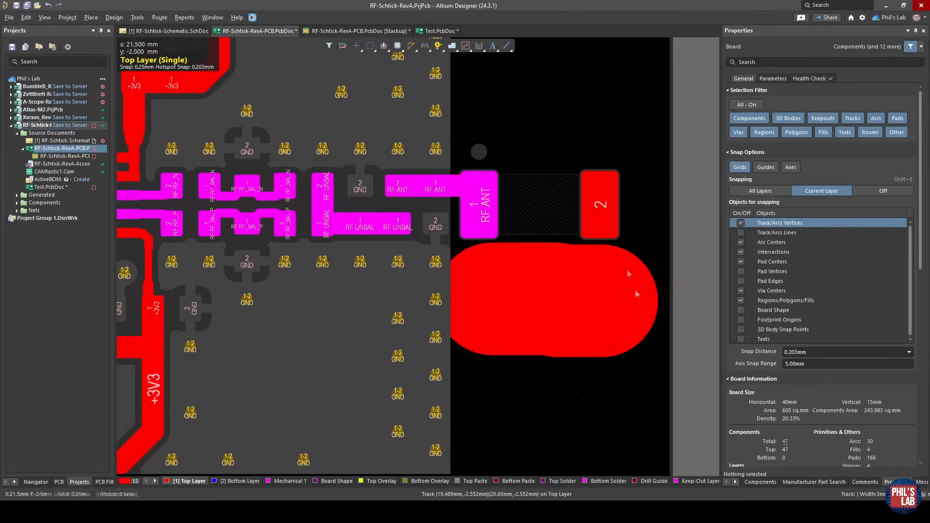
pyautogui.click(554, 277)
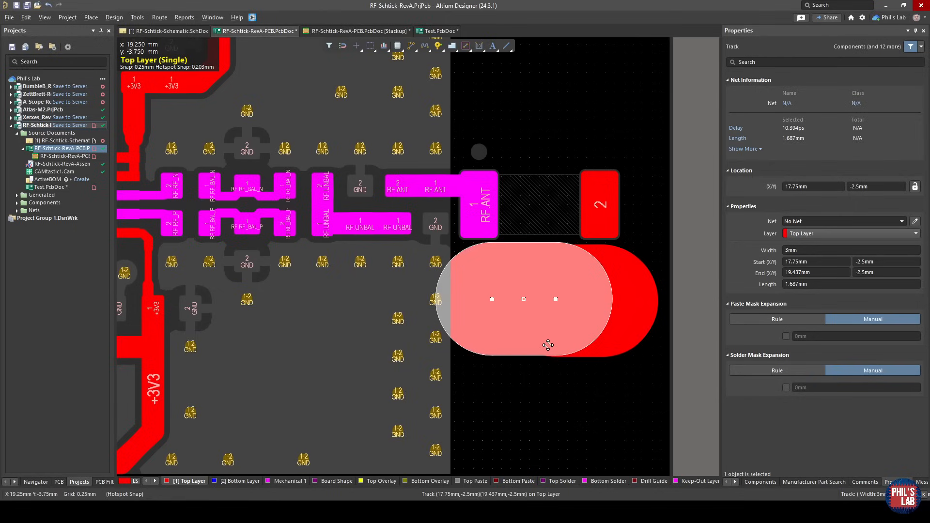
# Inspect the width of the RF_N trace between the transceiver and C20 for comparison with the wide test track.
pyautogui.keyDown('ctrl'); pyautogui.scroll(4, 290, 227); pyautogui.keyUp('ctrl')
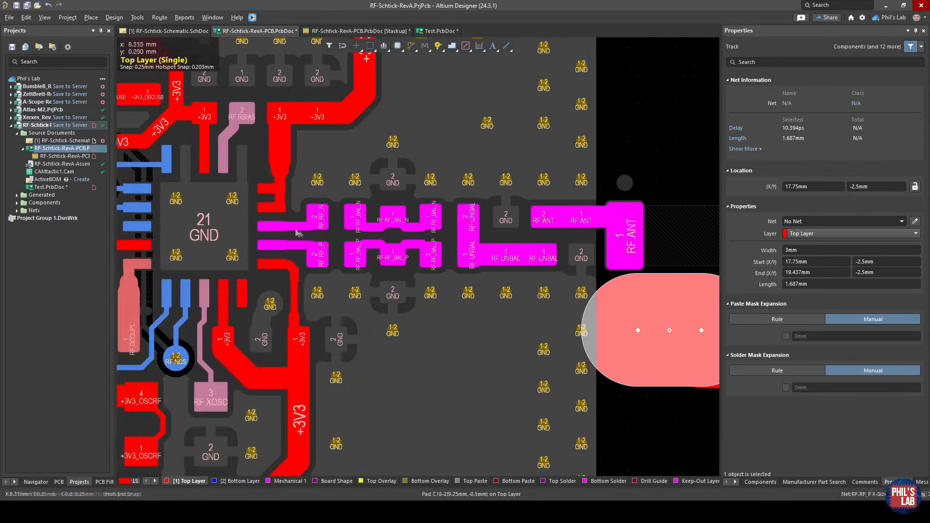
pyautogui.click(290, 227)
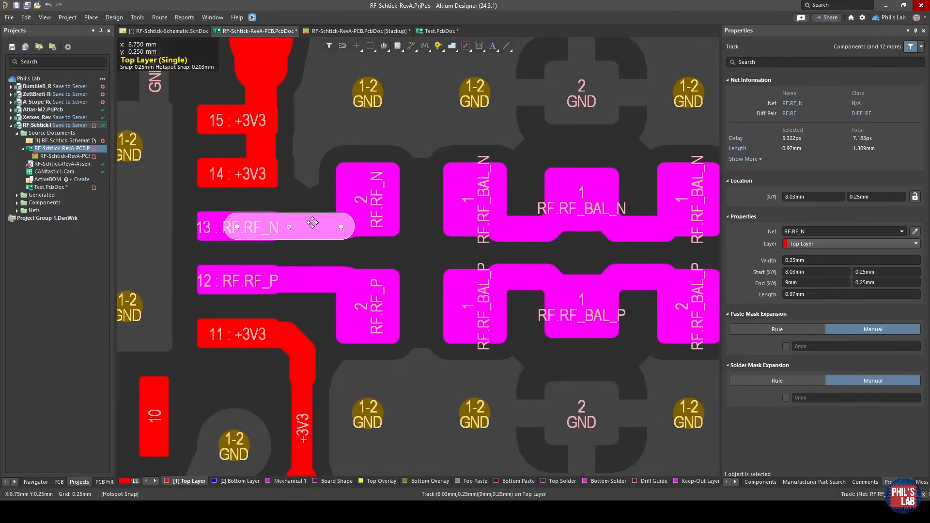
pyautogui.keyDown('ctrl'); pyautogui.scroll(-5, 313, 223); pyautogui.keyUp('ctrl')
pyautogui.moveTo(312, 223); pyautogui.dragTo(248, 196, button='right')
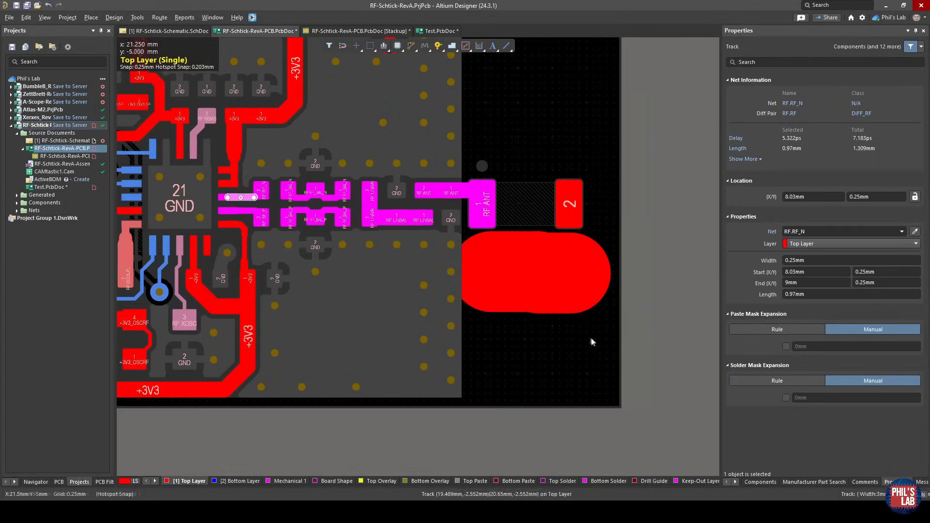
pyautogui.moveTo(591, 342); pyautogui.dragTo(499, 261)
pyautogui.press('m')
pyautogui.press('s')
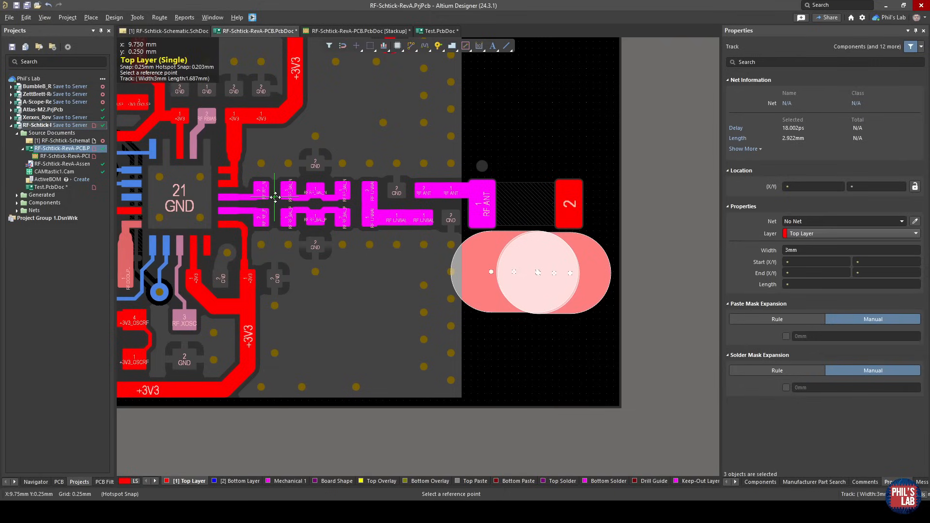
pyautogui.press('Escape')
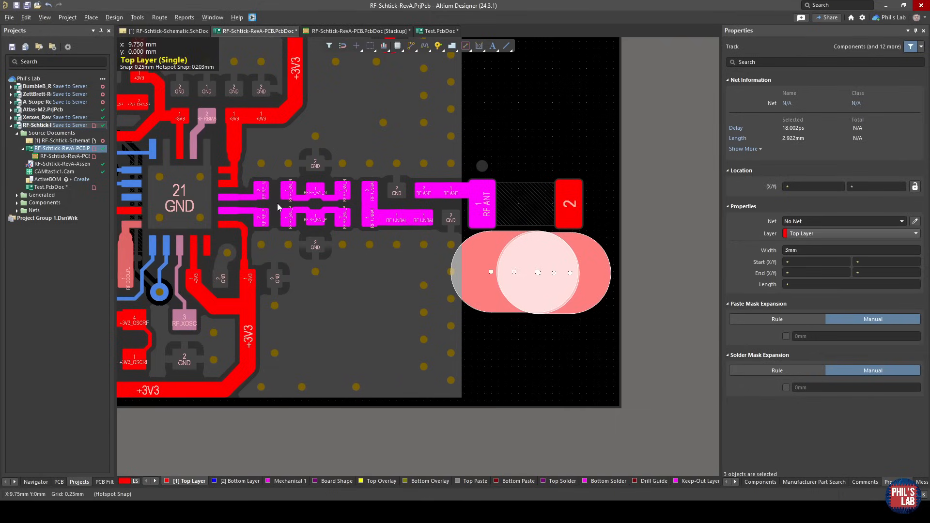
# Switch to the browser's image results for "coplanar waveguide with ground" and examine the first cross-section diagram.
pyautogui.click(383, 31)
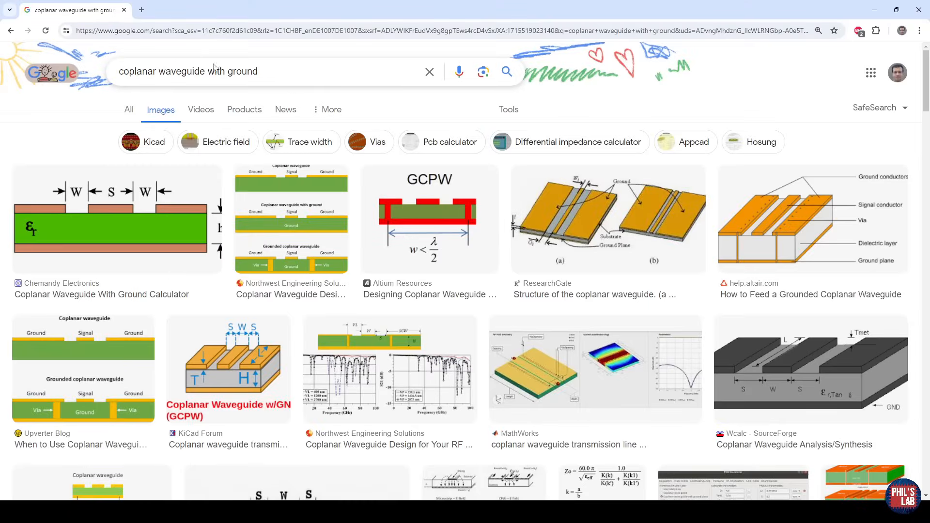
pyautogui.moveTo(270, 72); pyautogui.dragTo(117, 73)
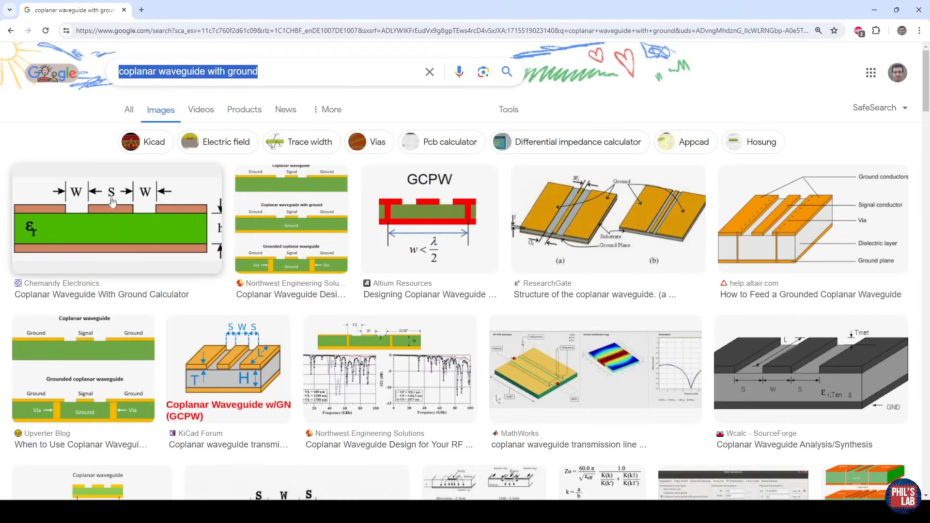
pyautogui.click(101, 222)
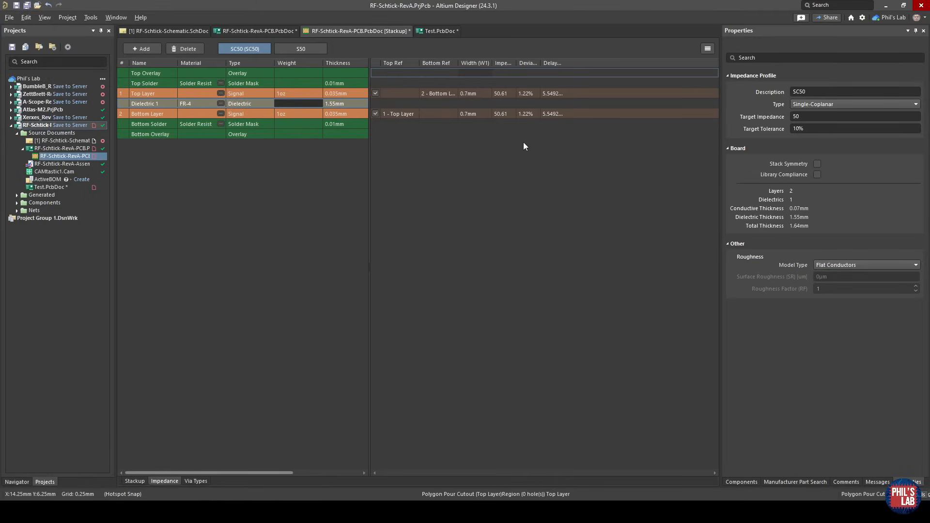
# Review the SC50 impedance profile in Altium Designer, checking its Single-Coplanar type, clearance and top-layer trace width.
pyautogui.click(830, 105)
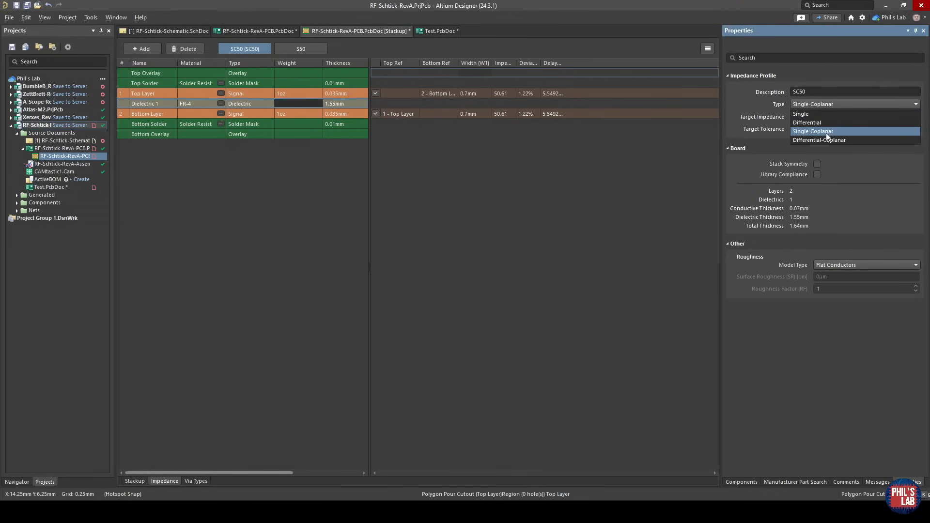
pyautogui.click(545, 94)
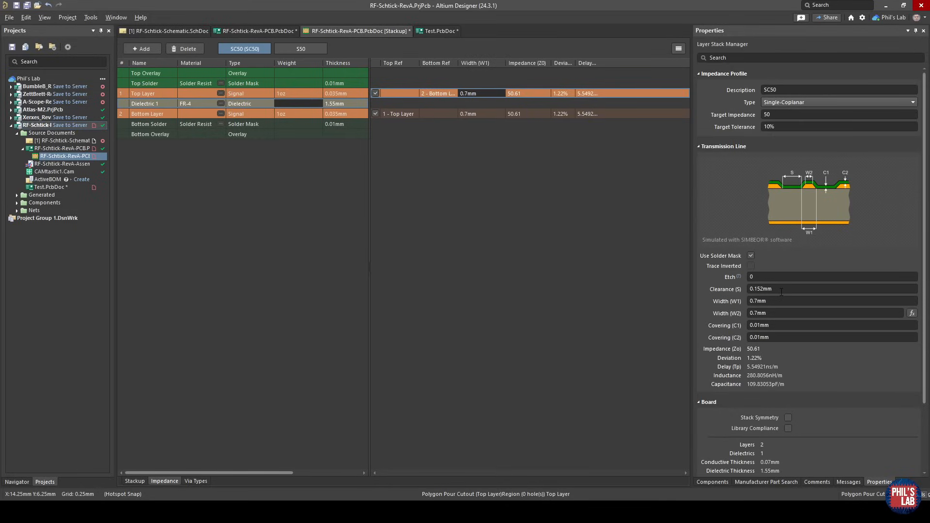
pyautogui.click(782, 291)
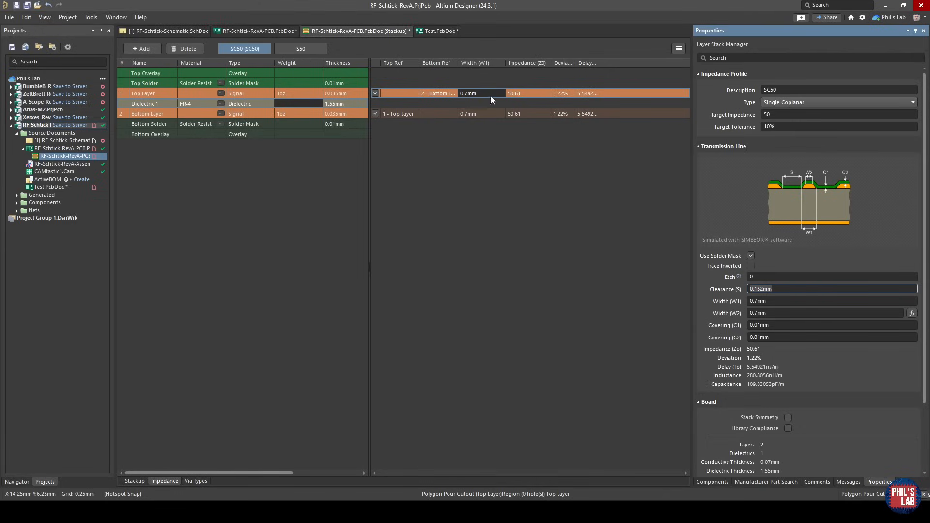
pyautogui.moveTo(491, 96); pyautogui.dragTo(458, 92)
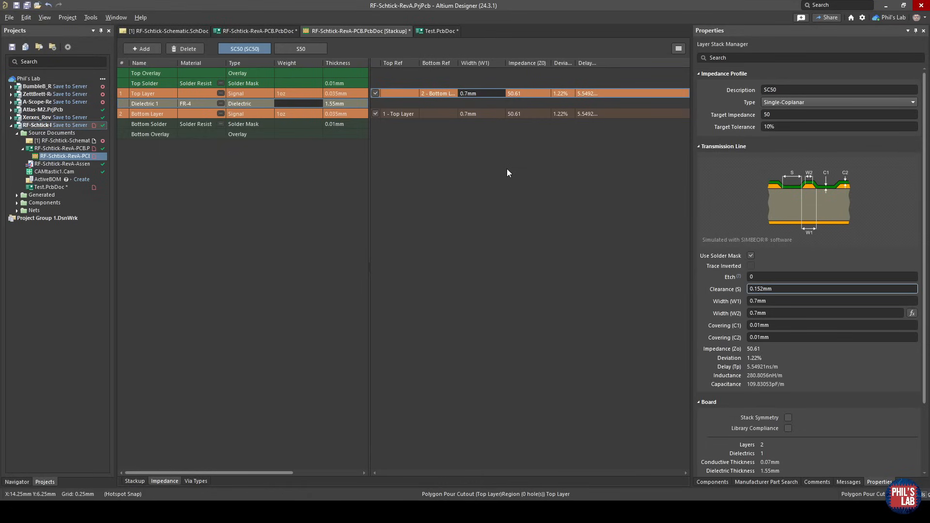
# Return to the PCB layout, place a short demonstration track below the antenna, and delete it.
pyautogui.click(254, 32)
pyautogui.hotkey('ctrl', 'w')
pyautogui.click(487, 279)
pyautogui.click(557, 280)
pyautogui.rightClick(558, 285)
pyautogui.keyDown('ctrl'); pyautogui.scroll(1, 515, 292); pyautogui.keyUp('ctrl')
pyautogui.moveTo(518, 278); pyautogui.dragTo(590, 296, button='right')
pyautogui.click(590, 296)
pyautogui.press('Delete')
# Examine the ground stitching vias along the RF path between the transceiver and the antenna.
pyautogui.keyDown('ctrl'); pyautogui.scroll(1, 559, 269); pyautogui.keyUp('ctrl')
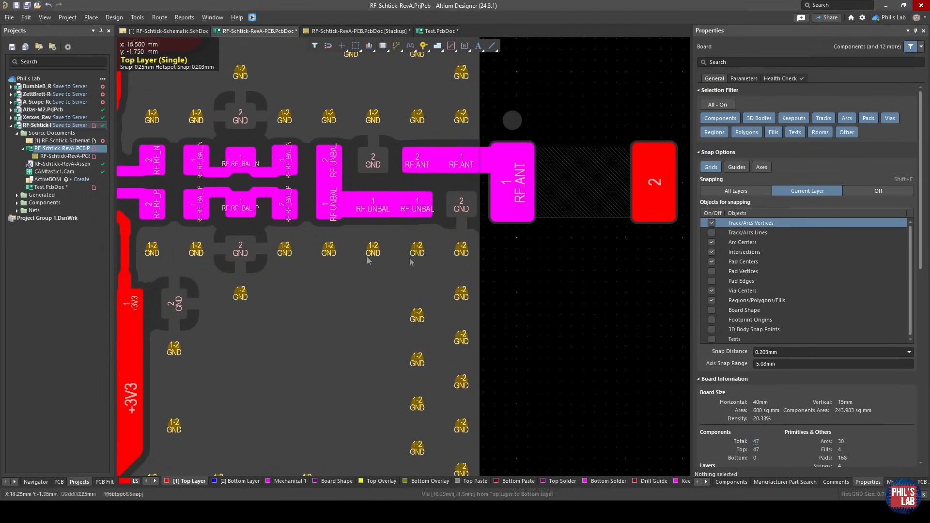
pyautogui.moveTo(356, 253); pyautogui.dragTo(461, 272, button='right')
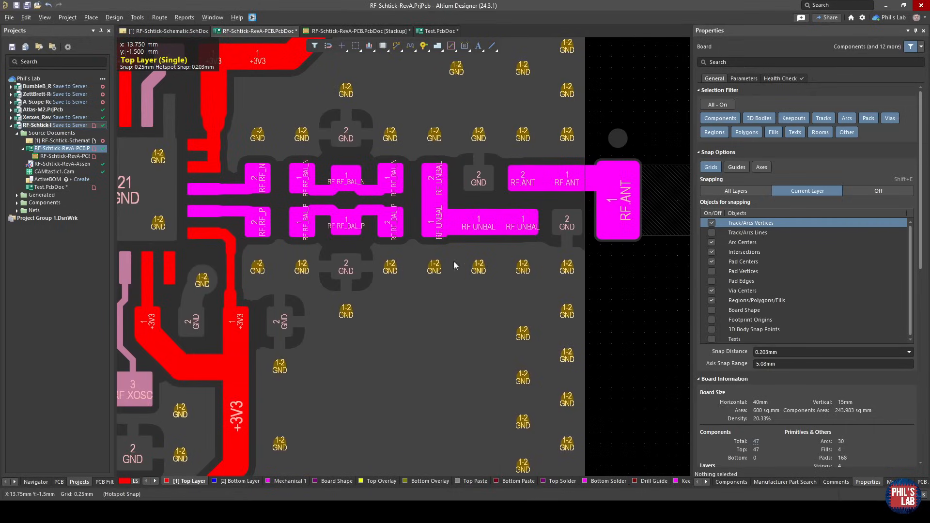
pyautogui.keyDown('ctrl'); pyautogui.scroll(-3, 271, 250); pyautogui.keyUp('ctrl')
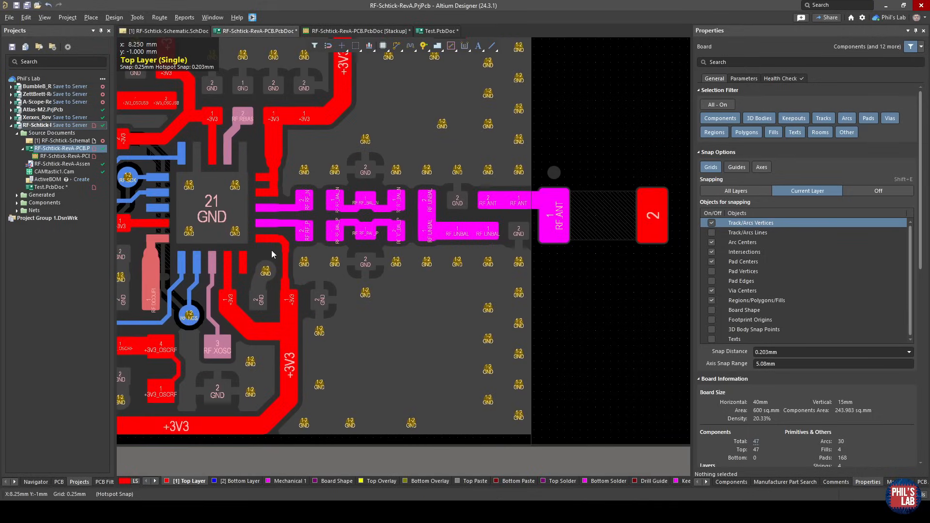